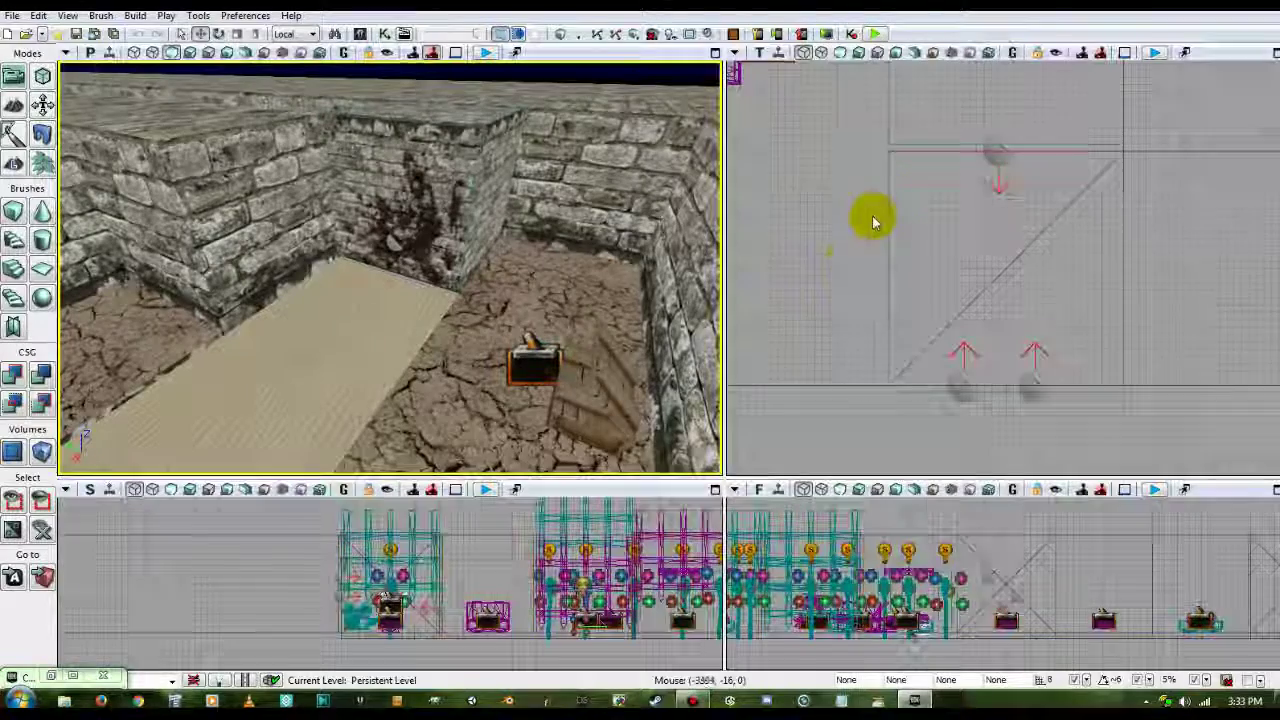
Examine the blood-splatter decals on both sides of the wall by the sand strip, selecting individual decals to see their projection bounds
{"action": "right_click_drag", "start_coordinate": [873, 220], "coordinate": [849, 278]}
{"action": "scroll", "coordinate": [849, 278], "scroll_direction": "down", "scroll_amount": 3}
{"action": "left_click_drag", "start_coordinate": [831, 287], "coordinate": [849, 337]}
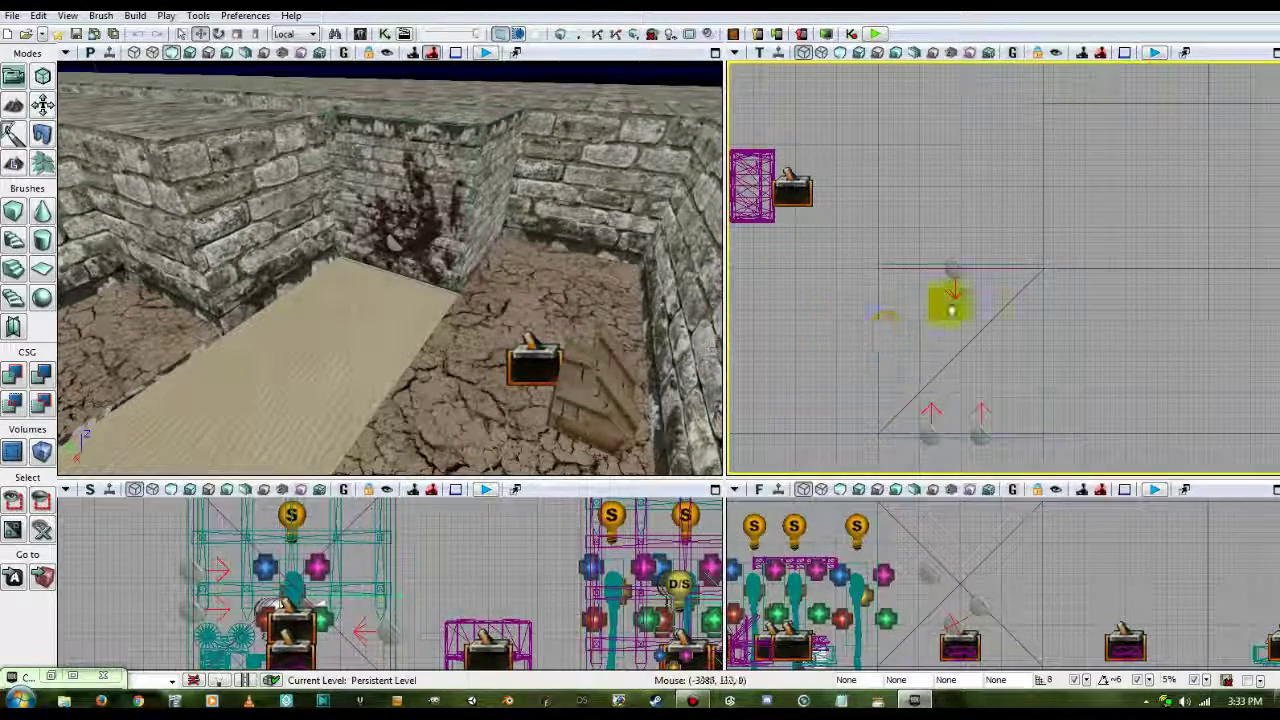
{"action": "left_click_drag", "start_coordinate": [668, 340], "coordinate": [640, 304]}
{"action": "left_click", "coordinate": [443, 270]}
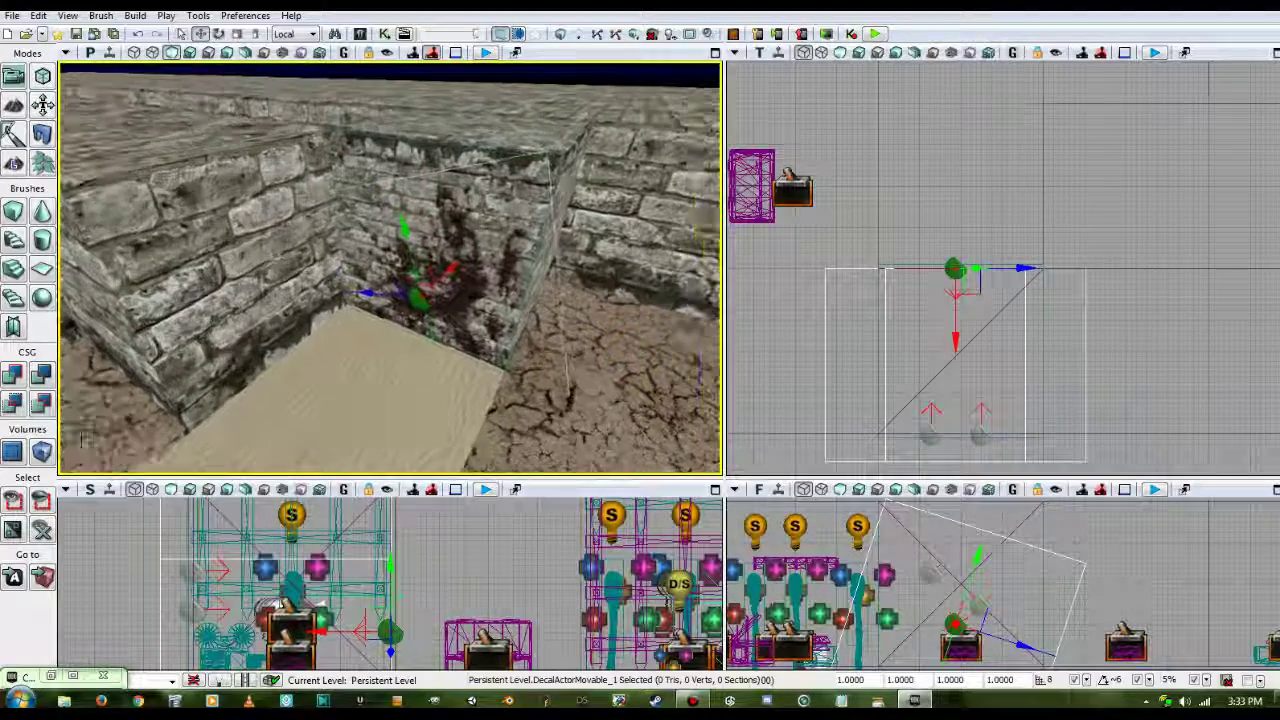
{"action": "left_click_drag", "start_coordinate": [606, 330], "coordinate": [606, 323]}
{"action": "left_click", "coordinate": [950, 450]}
{"action": "left_click", "coordinate": [933, 441]}
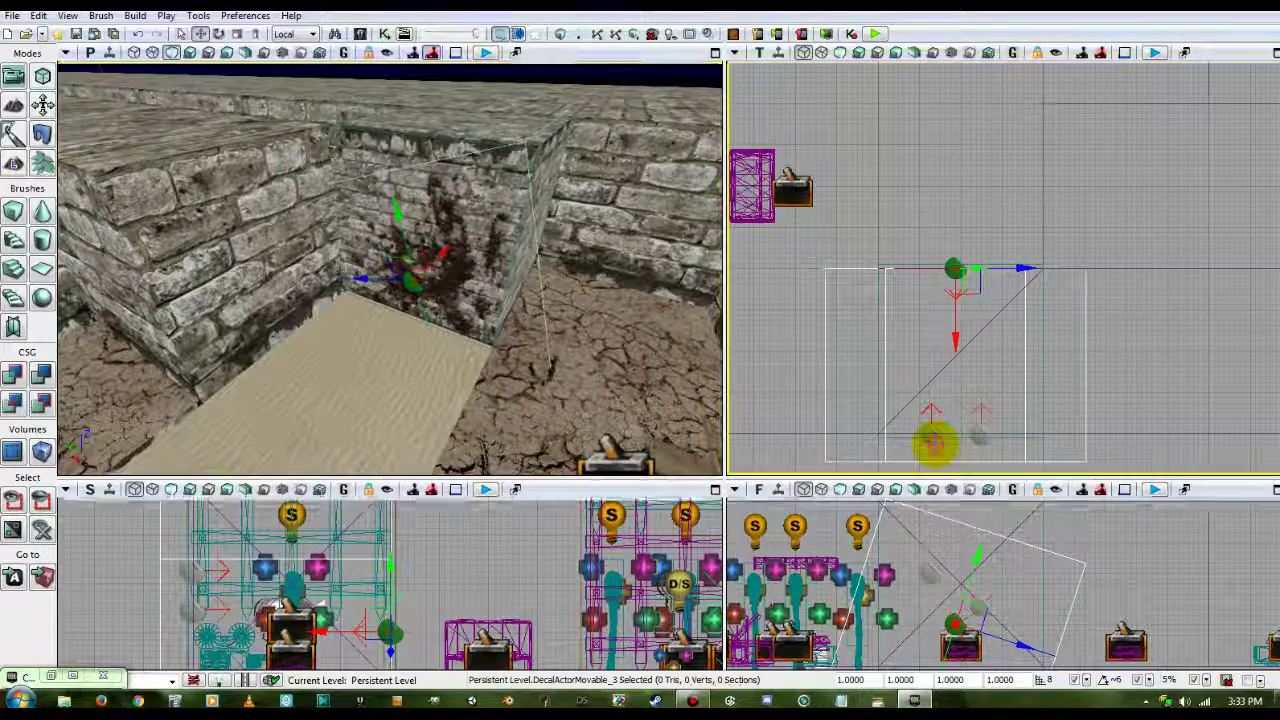
{"action": "left_click_drag", "start_coordinate": [588, 343], "coordinate": [596, 300]}
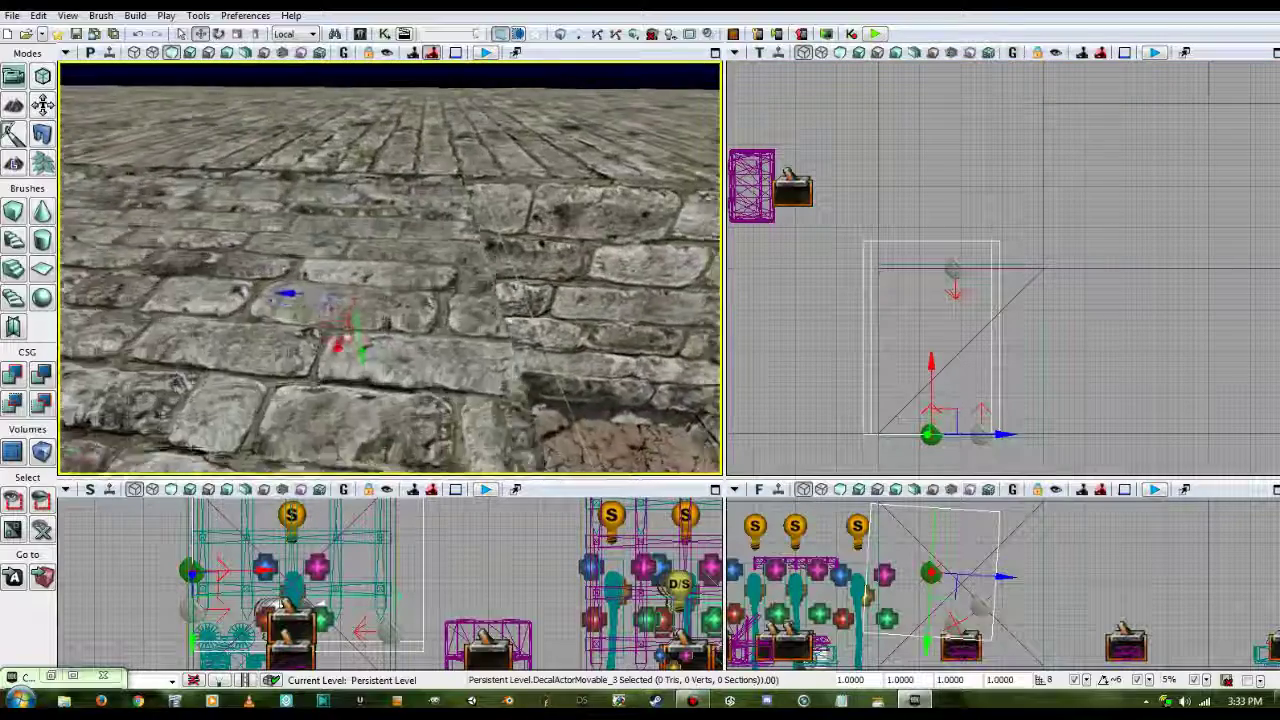
{"action": "right_click_drag", "start_coordinate": [596, 300], "coordinate": [605, 375]}
Move the lower decal on the wall face sideways along the wall, farther from the upper decal
{"action": "left_click_drag", "start_coordinate": [386, 228], "coordinate": [388, 234]}
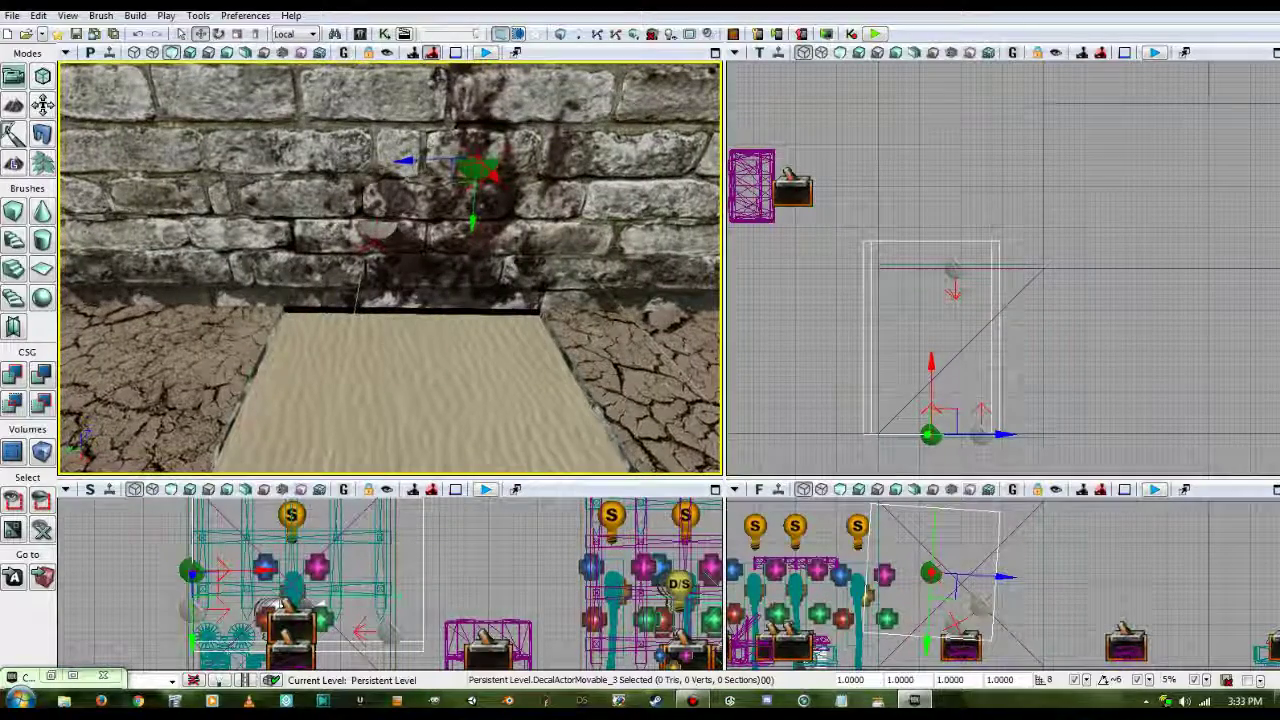
{"action": "right_click_drag", "start_coordinate": [388, 268], "coordinate": [398, 208]}
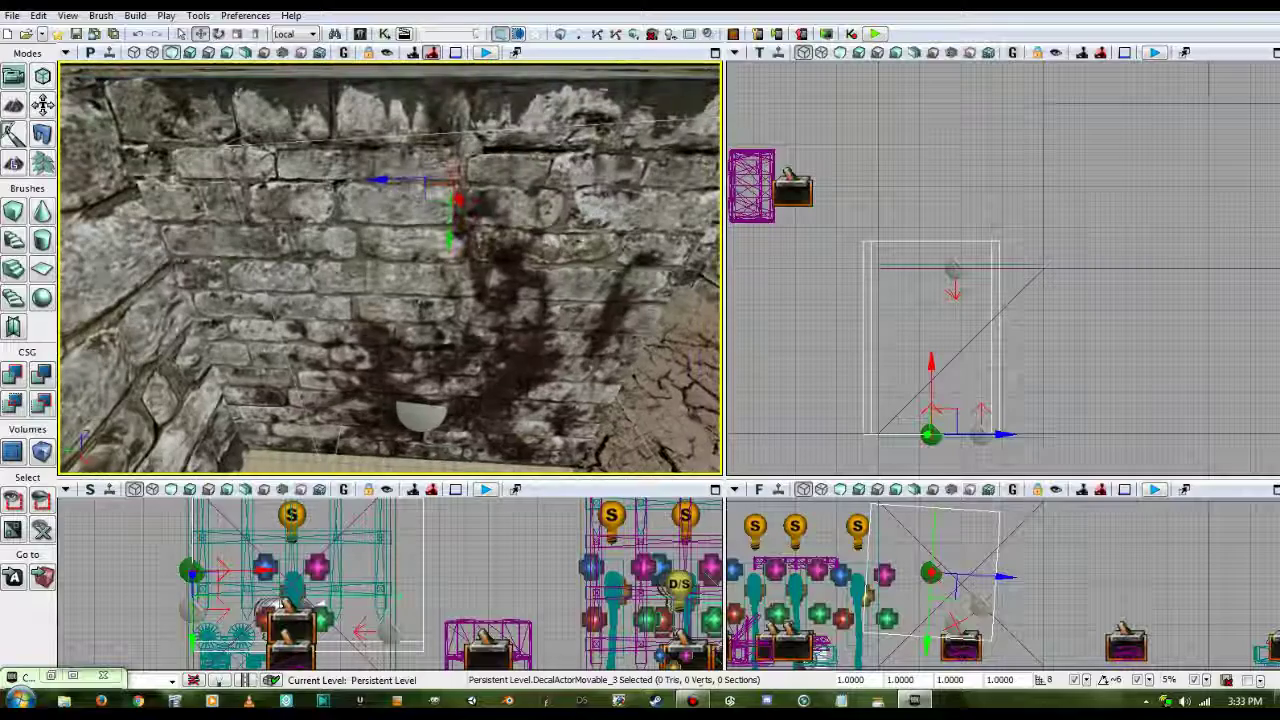
{"action": "left_click_drag", "start_coordinate": [390, 268], "coordinate": [392, 225]}
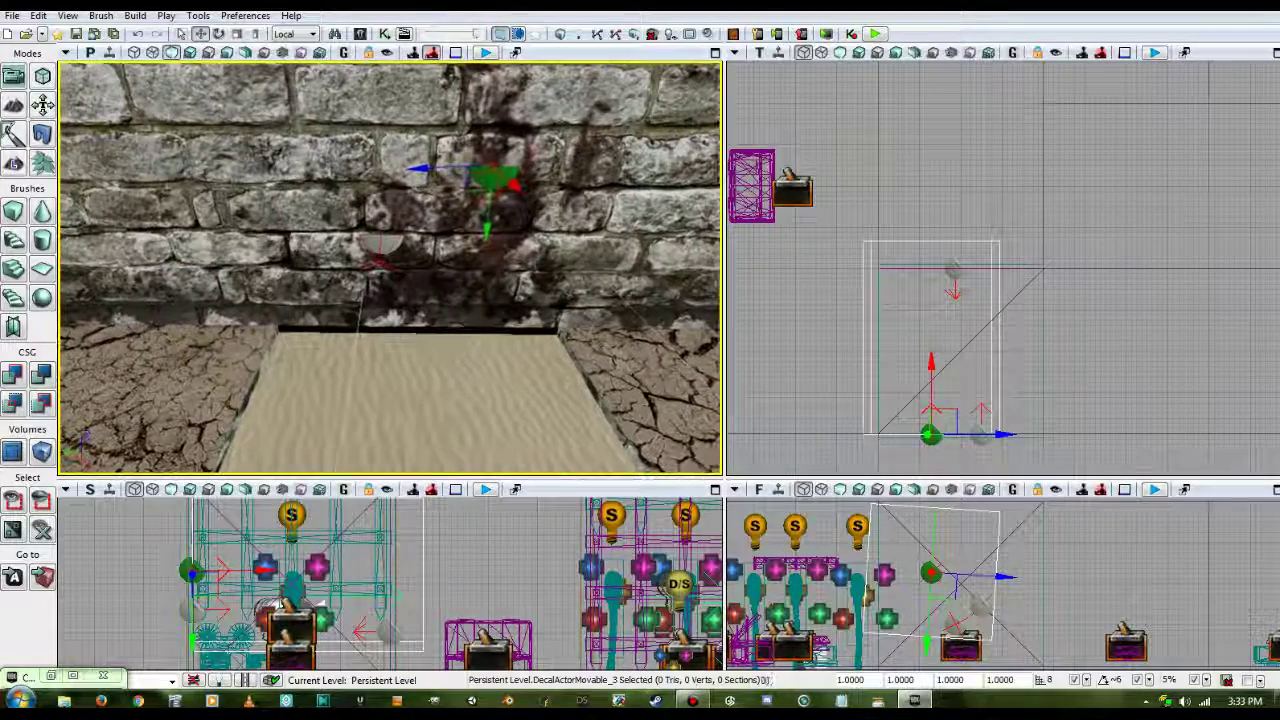
{"action": "left_click", "coordinate": [380, 238]}
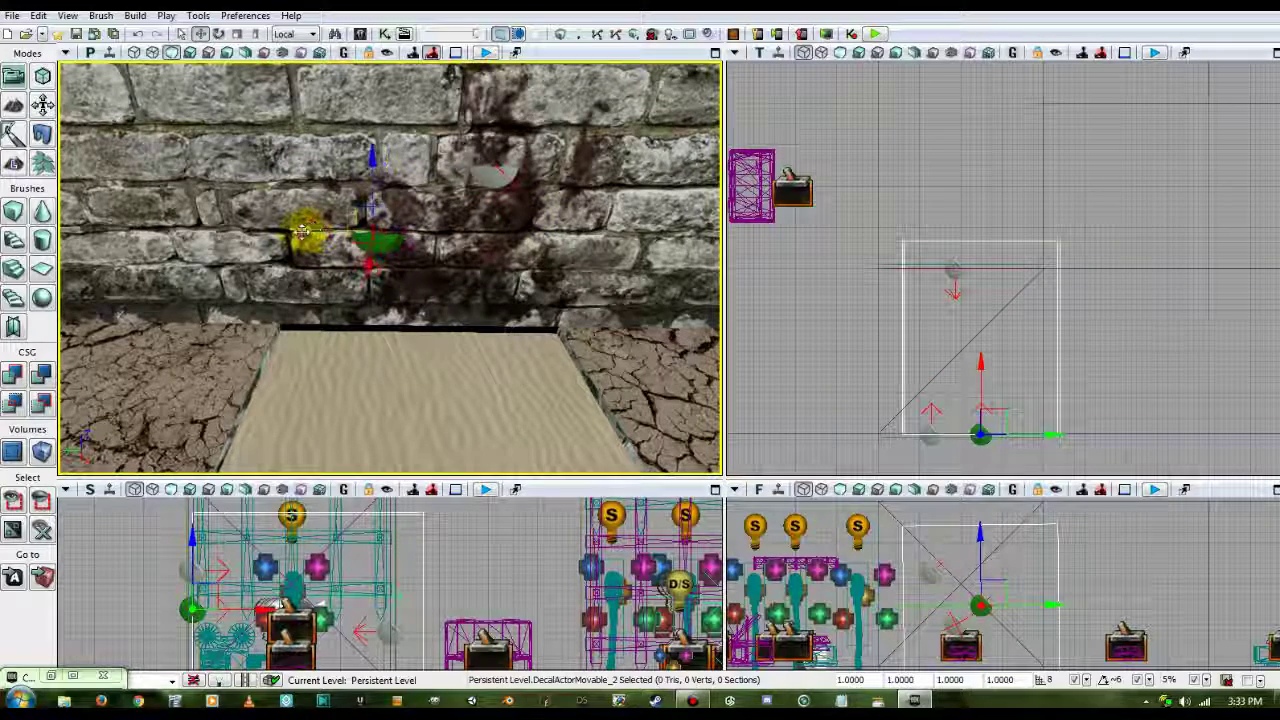
{"action": "left_click_drag", "start_coordinate": [265, 232], "coordinate": [258, 235]}
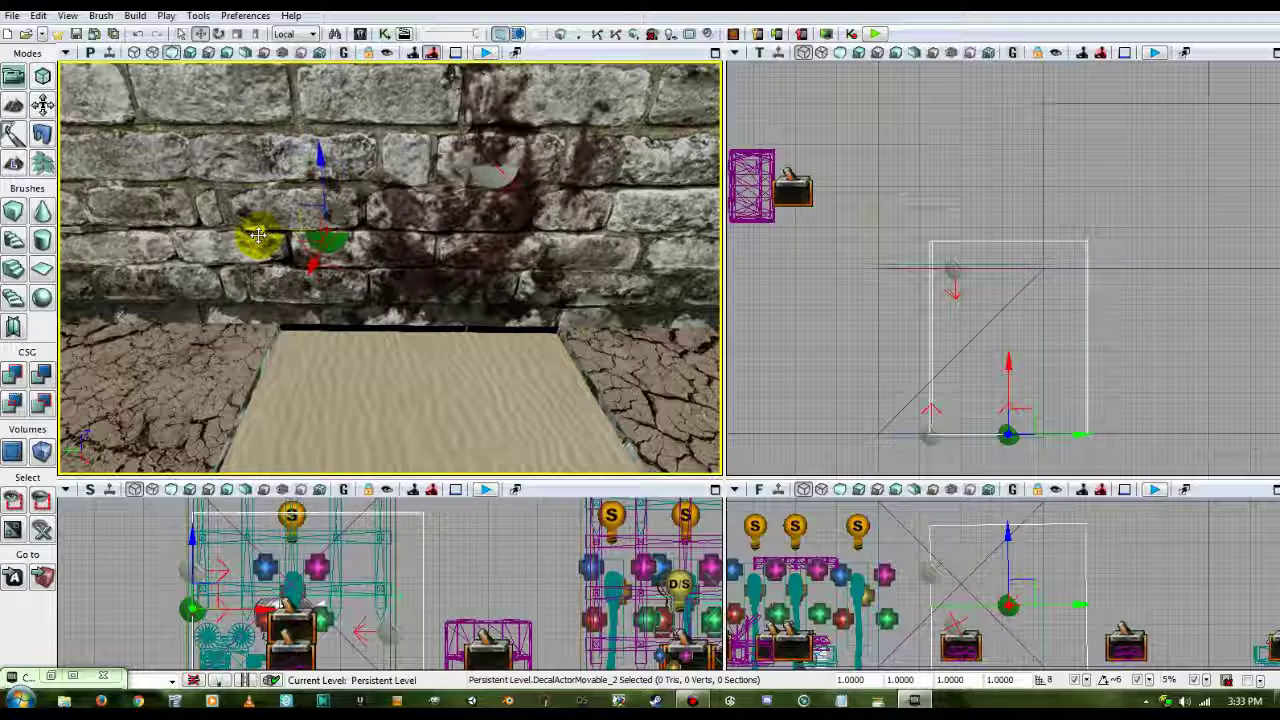
Try shifting the upper decal slightly along the wall toward the lower one
{"action": "mouse_move", "coordinate": [447, 385]}
{"action": "right_mouse_down"}
{"action": "mouse_move", "coordinate": [430, 400]}
{"action": "mouse_move", "coordinate": [435, 420]}
{"action": "mouse_move", "coordinate": [470, 410]}
{"action": "mouse_move", "coordinate": [390, 423]}
{"action": "mouse_move", "coordinate": [394, 400]}
{"action": "mouse_move", "coordinate": [400, 420]}
{"action": "mouse_move", "coordinate": [390, 415]}
{"action": "mouse_move", "coordinate": [448, 385]}
{"action": "right_mouse_up"}
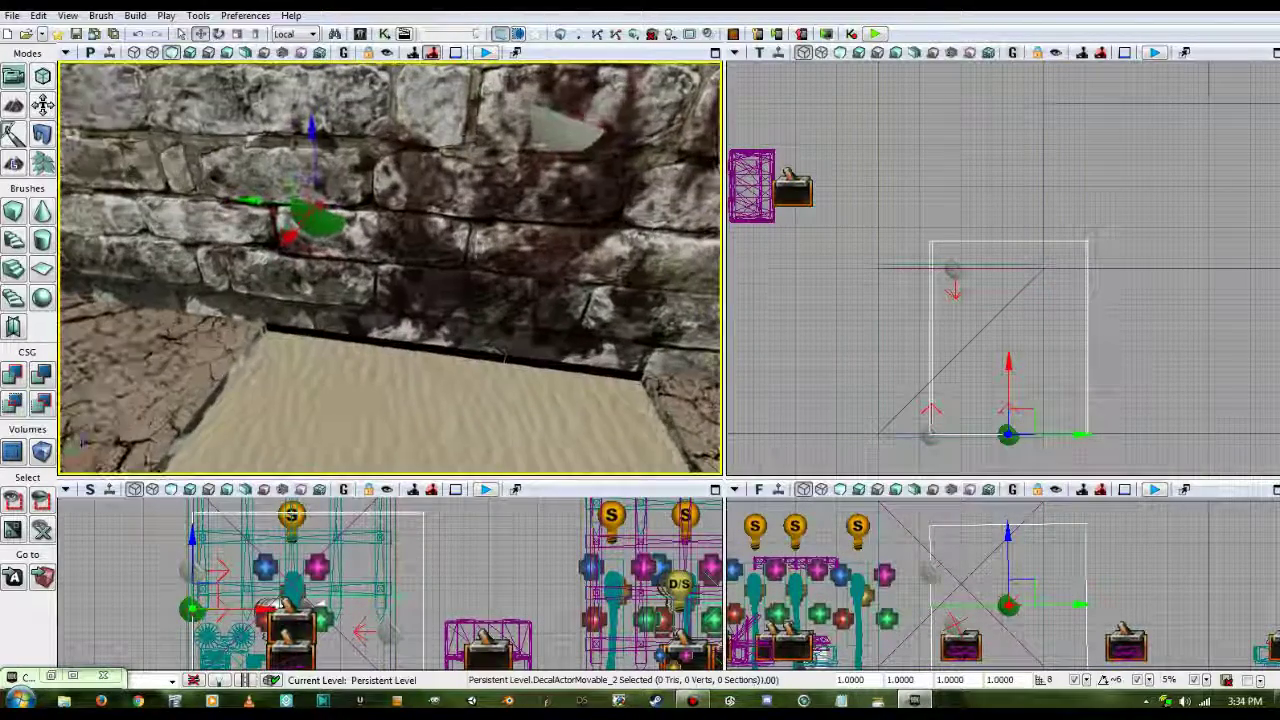
{"action": "left_click", "coordinate": [555, 135]}
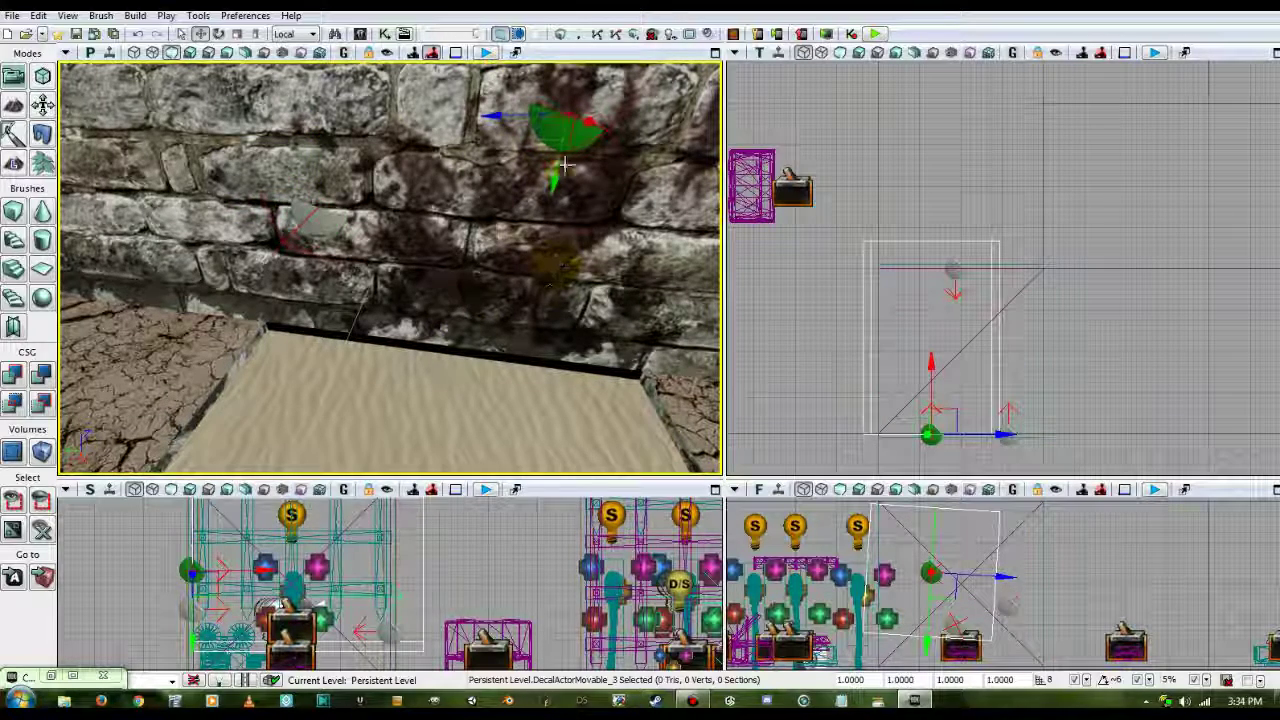
{"action": "left_click_drag", "start_coordinate": [472, 122], "coordinate": [469, 125]}
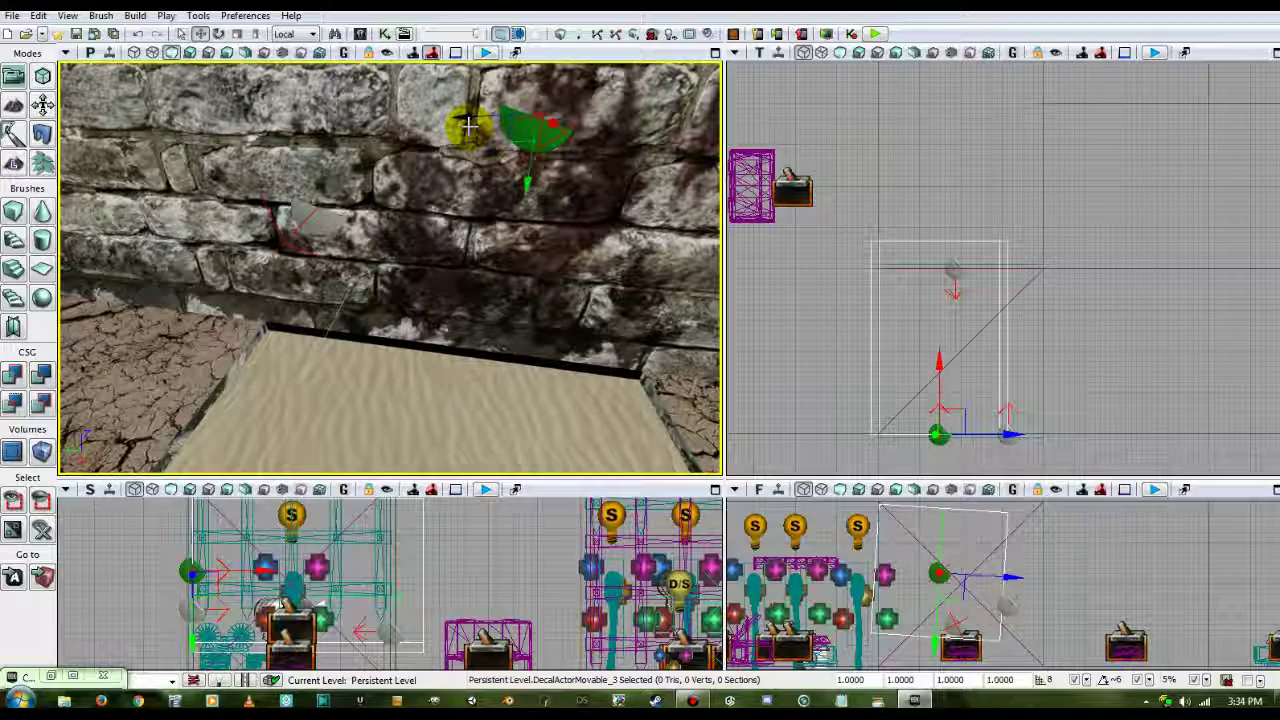
{"action": "left_click_drag", "start_coordinate": [469, 125], "coordinate": [474, 127]}
Try shifting the lower decal slightly farther along the wall while checking how its splatter covers the bricks
{"action": "left_click", "coordinate": [309, 217]}
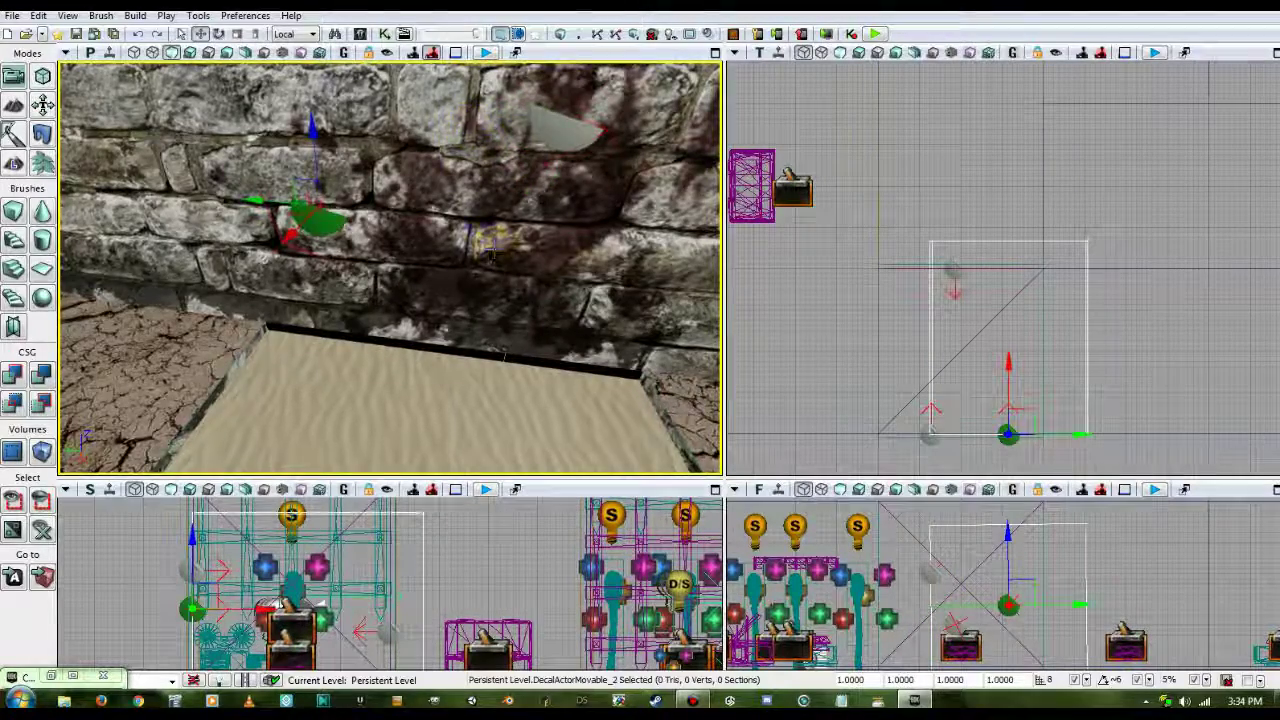
{"action": "mouse_move", "coordinate": [309, 217]}
{"action": "right_mouse_down"}
{"action": "mouse_move", "coordinate": [280, 200]}
{"action": "mouse_move", "coordinate": [400, 205]}
{"action": "mouse_move", "coordinate": [330, 228]}
{"action": "mouse_move", "coordinate": [430, 215]}
{"action": "mouse_move", "coordinate": [315, 230]}
{"action": "right_mouse_up"}
{"action": "right_click_drag", "start_coordinate": [478, 238], "coordinate": [490, 245]}
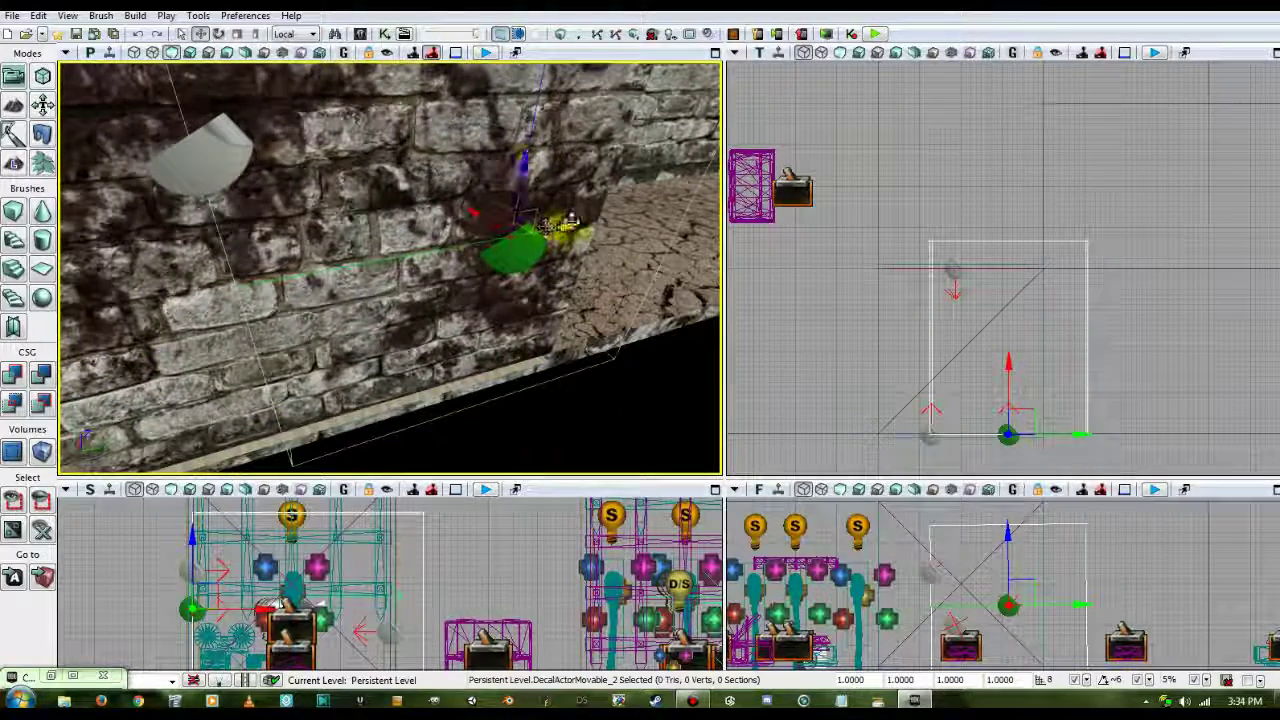
{"action": "left_click_drag", "start_coordinate": [571, 221], "coordinate": [629, 263]}
{"action": "right_click_drag", "start_coordinate": [629, 263], "coordinate": [415, 270]}
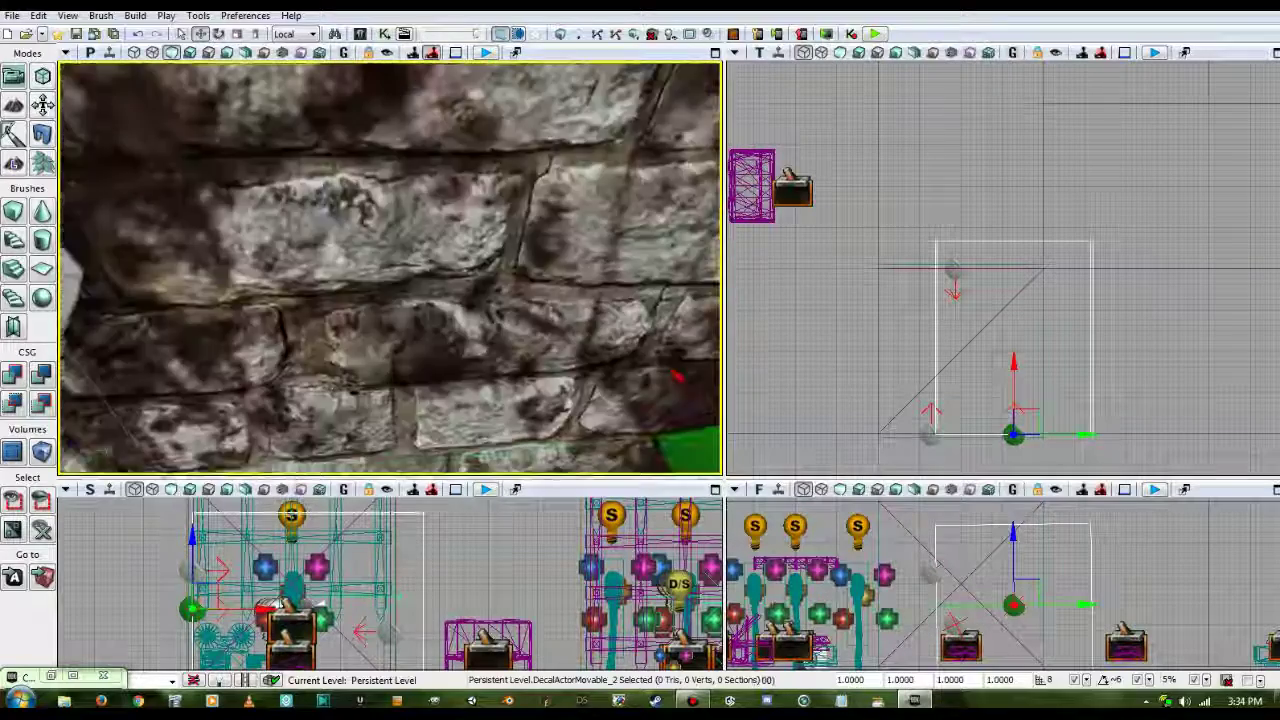
{"action": "left_click_drag", "start_coordinate": [660, 215], "coordinate": [596, 230]}
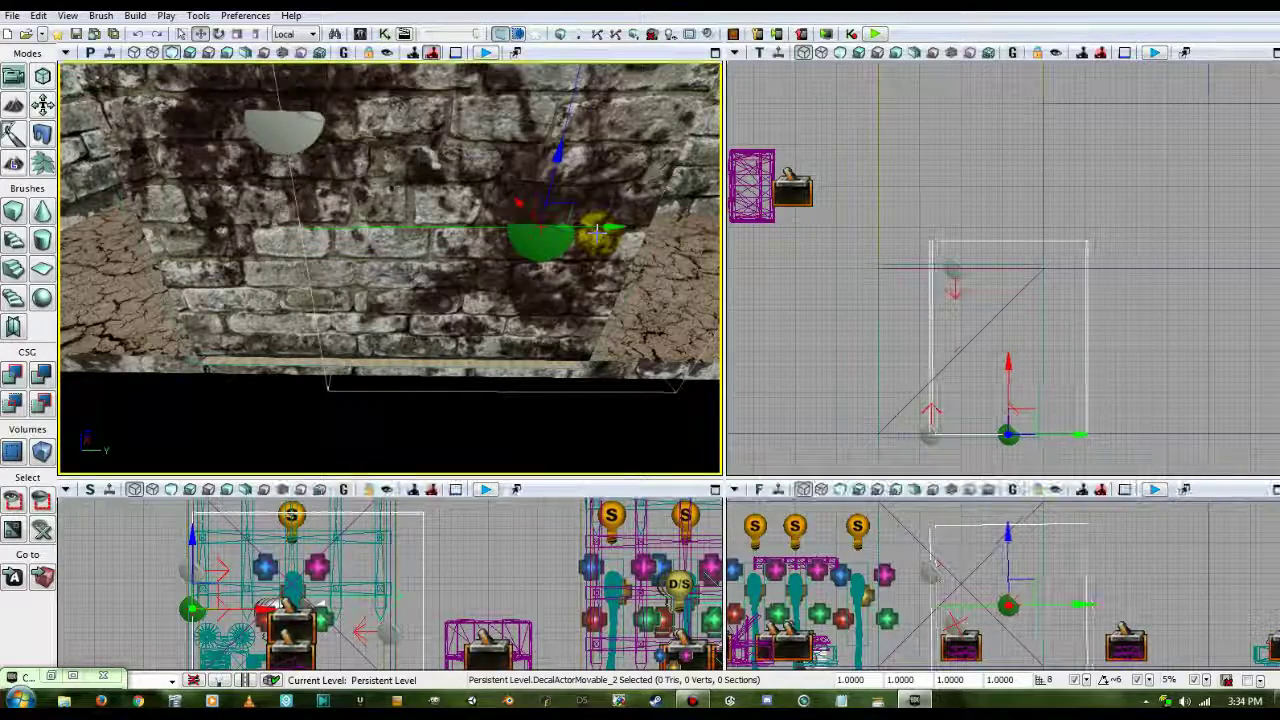
Nudge the upper decal slightly sideways along the wall toward the lower decal
{"action": "left_click", "coordinate": [300, 132]}
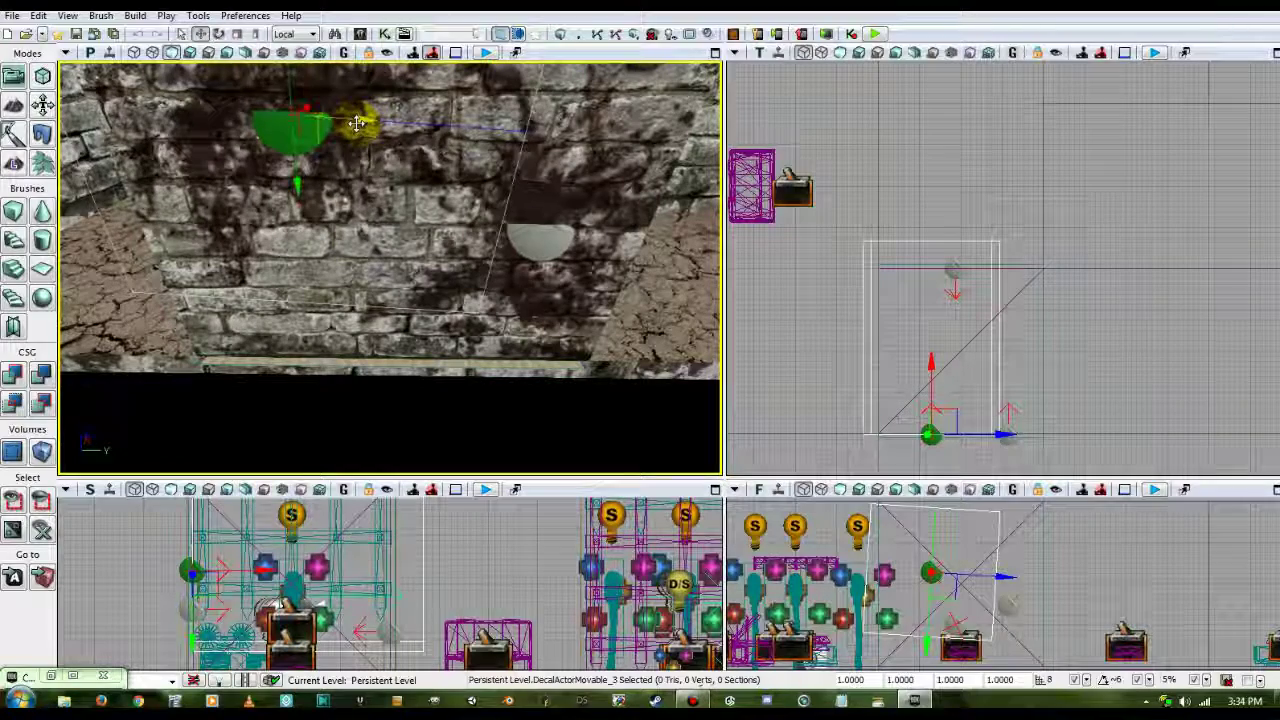
{"action": "left_click_drag", "start_coordinate": [361, 124], "coordinate": [371, 125]}
{"action": "left_click_drag", "start_coordinate": [277, 243], "coordinate": [264, 218]}
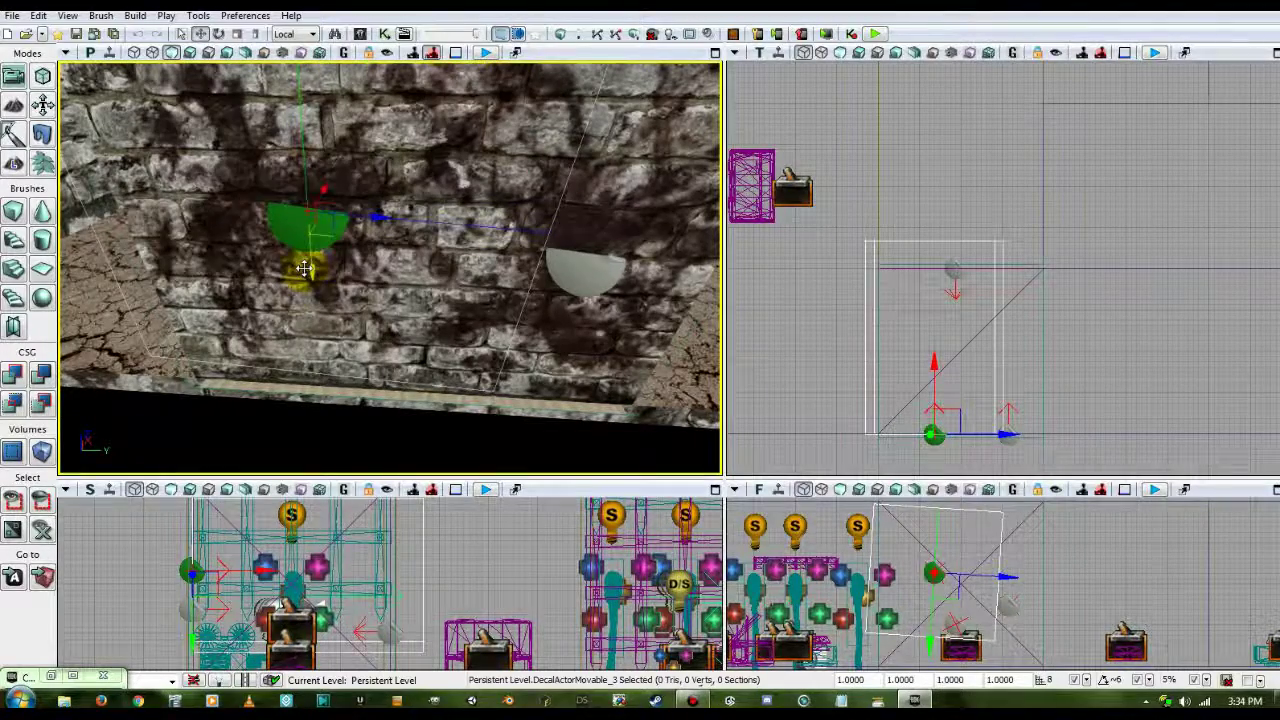
Place a copy of the blood decal beside the original on the opposite wall face and set its yaw and roll to 0
{"action": "left_click_drag", "start_coordinate": [304, 268], "coordinate": [268, 322]}
{"action": "left_click", "coordinate": [375, 290]}
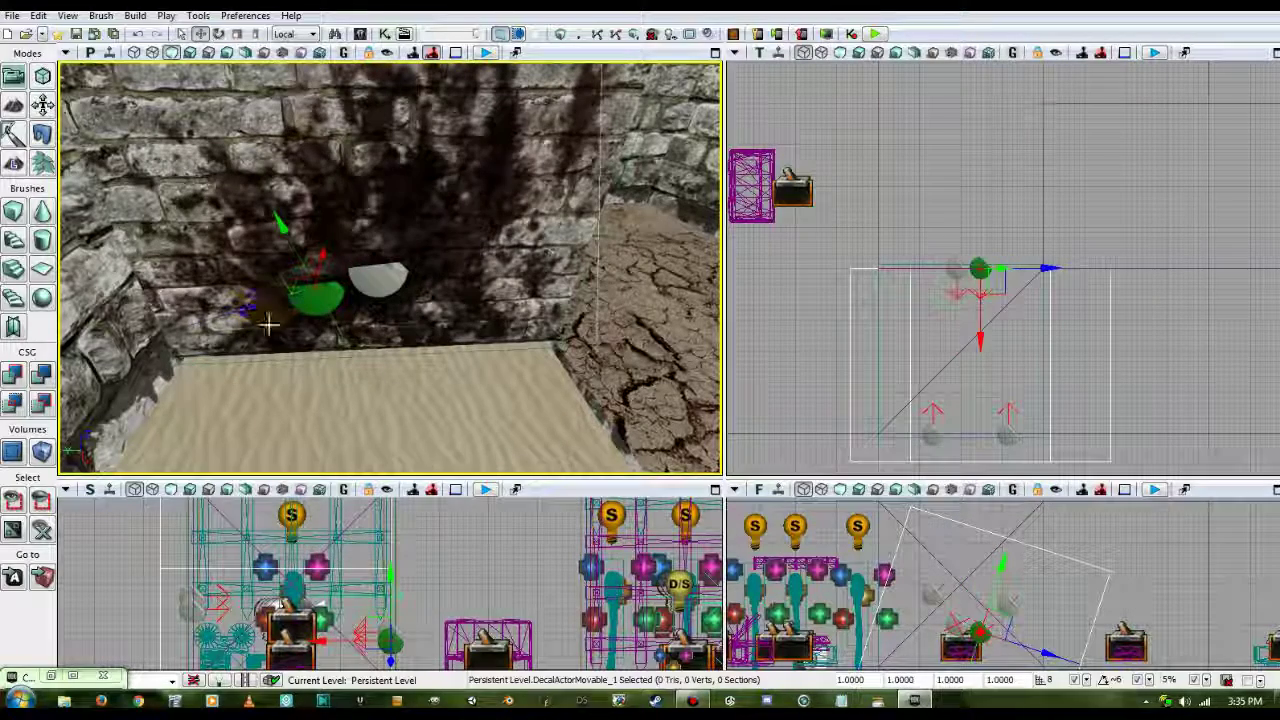
{"action": "double_click", "coordinate": [246, 300]}
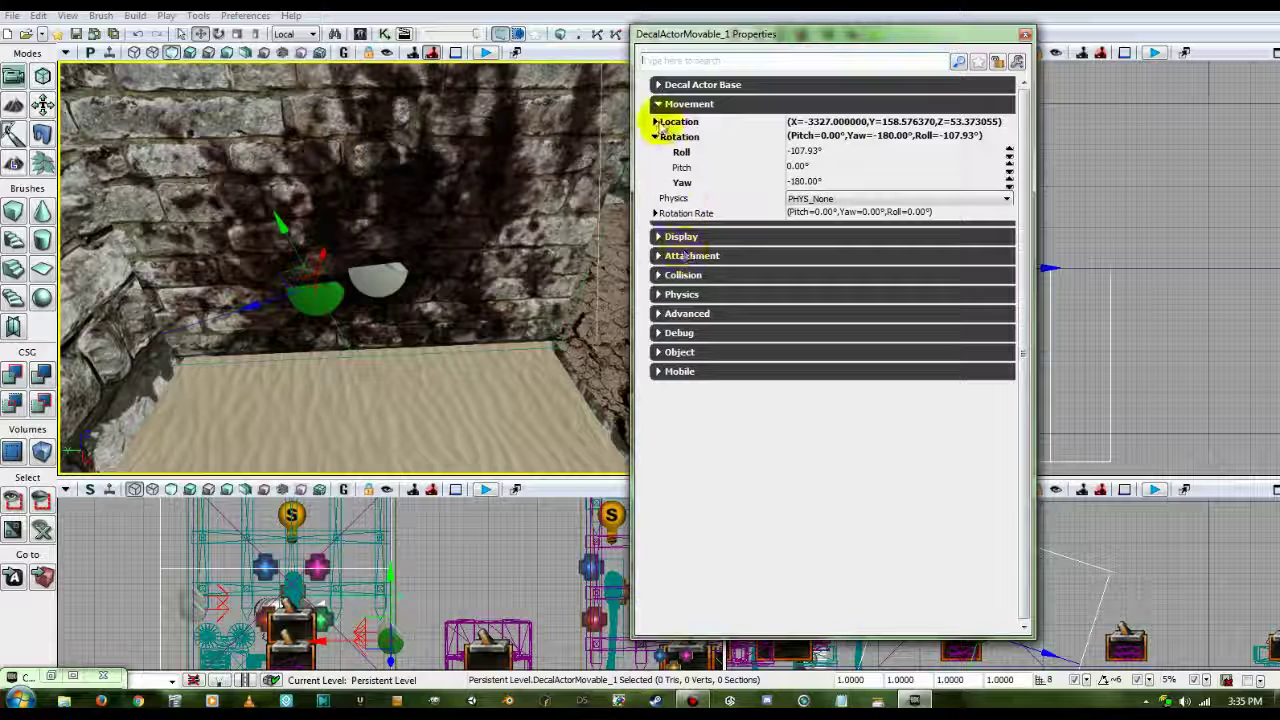
{"action": "left_click", "coordinate": [828, 182]}
{"action": "type", "text": "0"}
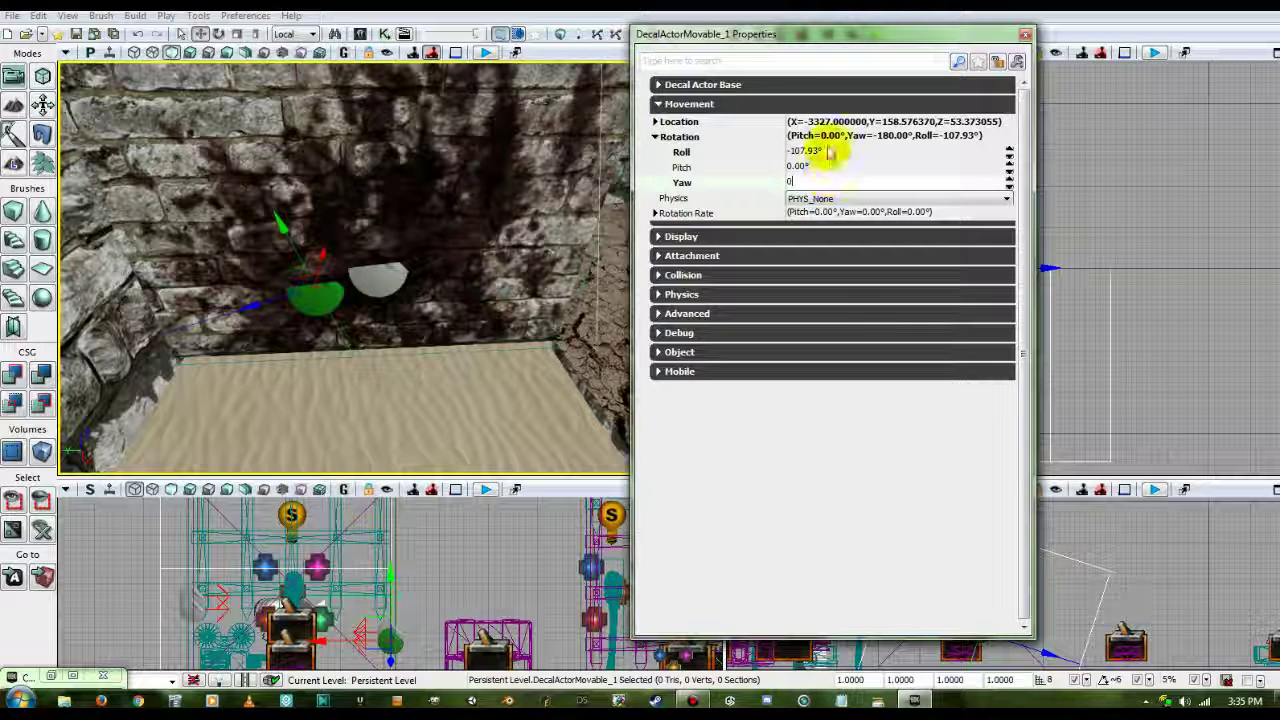
{"action": "left_click", "coordinate": [830, 152]}
{"action": "type", "text": "0"}
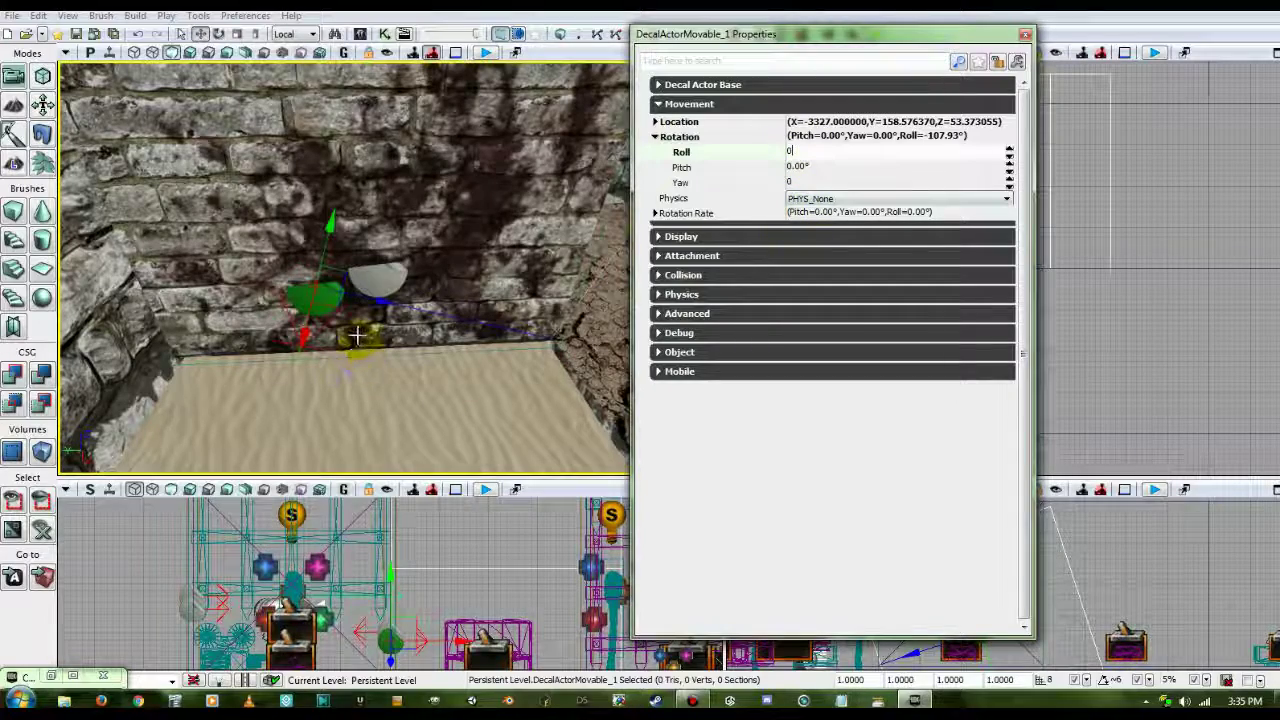
{"action": "left_click", "coordinate": [1025, 34]}
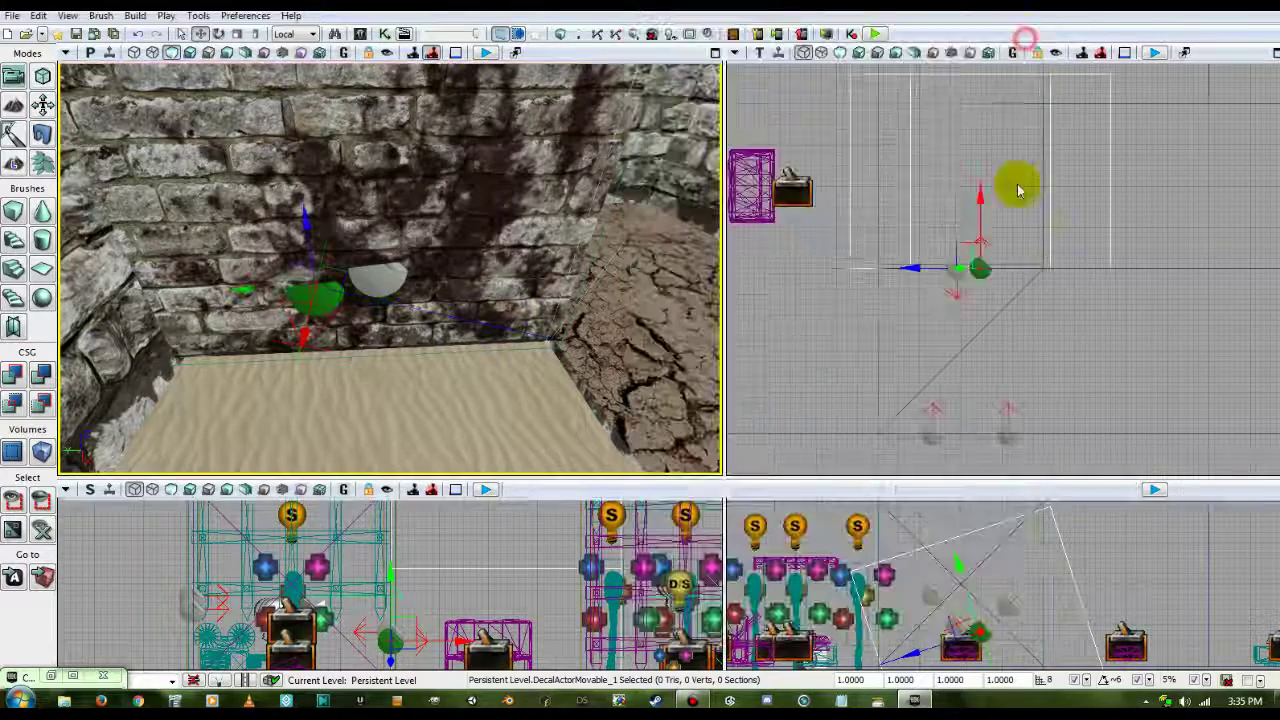
Move the copied decal along the wall toward the corner and raise it, to about Y=211, Z=122
{"action": "left_click_drag", "start_coordinate": [1043, 265], "coordinate": [1067, 278]}
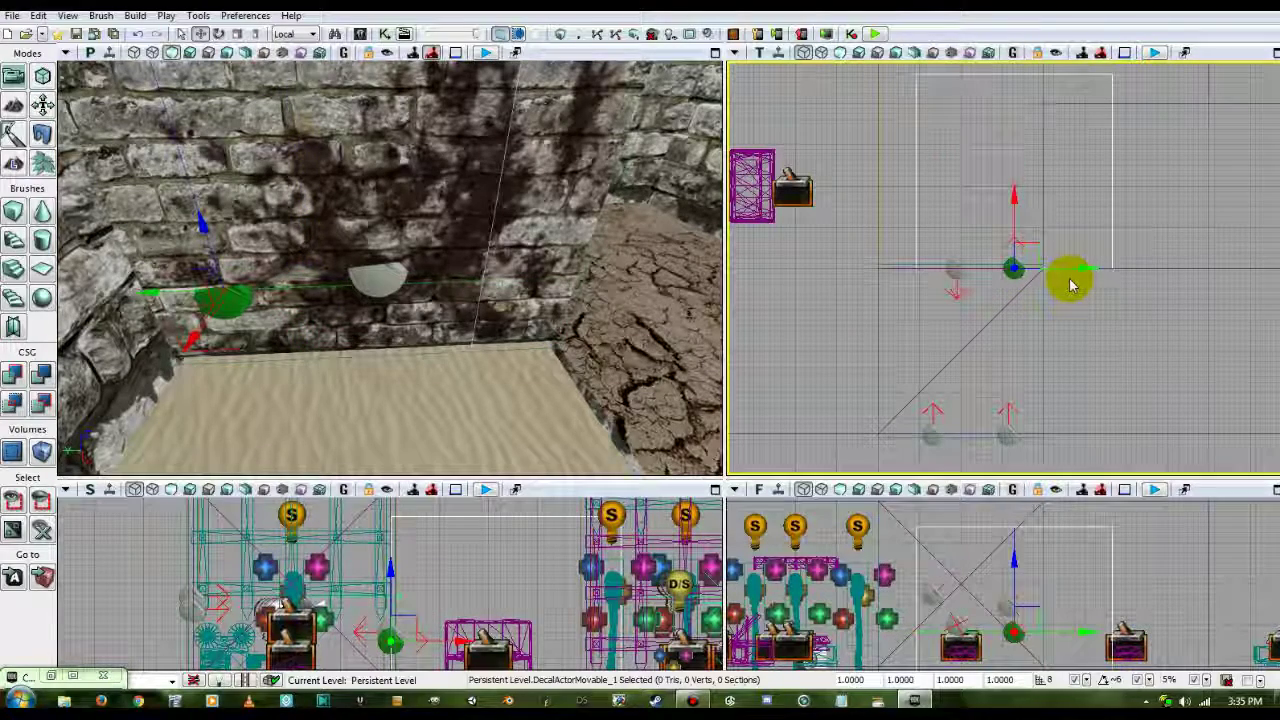
{"action": "left_click_drag", "start_coordinate": [557, 370], "coordinate": [557, 430]}
{"action": "right_click_drag", "start_coordinate": [557, 430], "coordinate": [557, 380]}
{"action": "left_click_drag", "start_coordinate": [557, 380], "coordinate": [557, 420]}
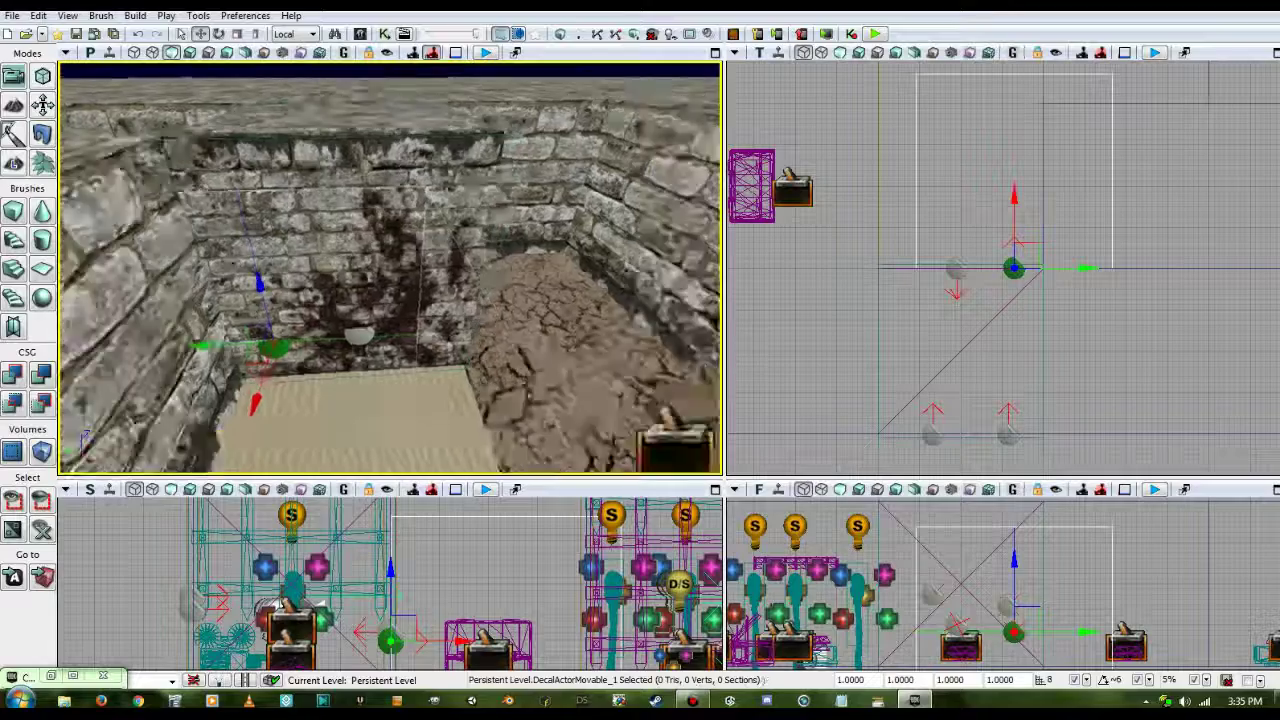
{"action": "right_click_drag", "start_coordinate": [557, 400], "coordinate": [455, 385]}
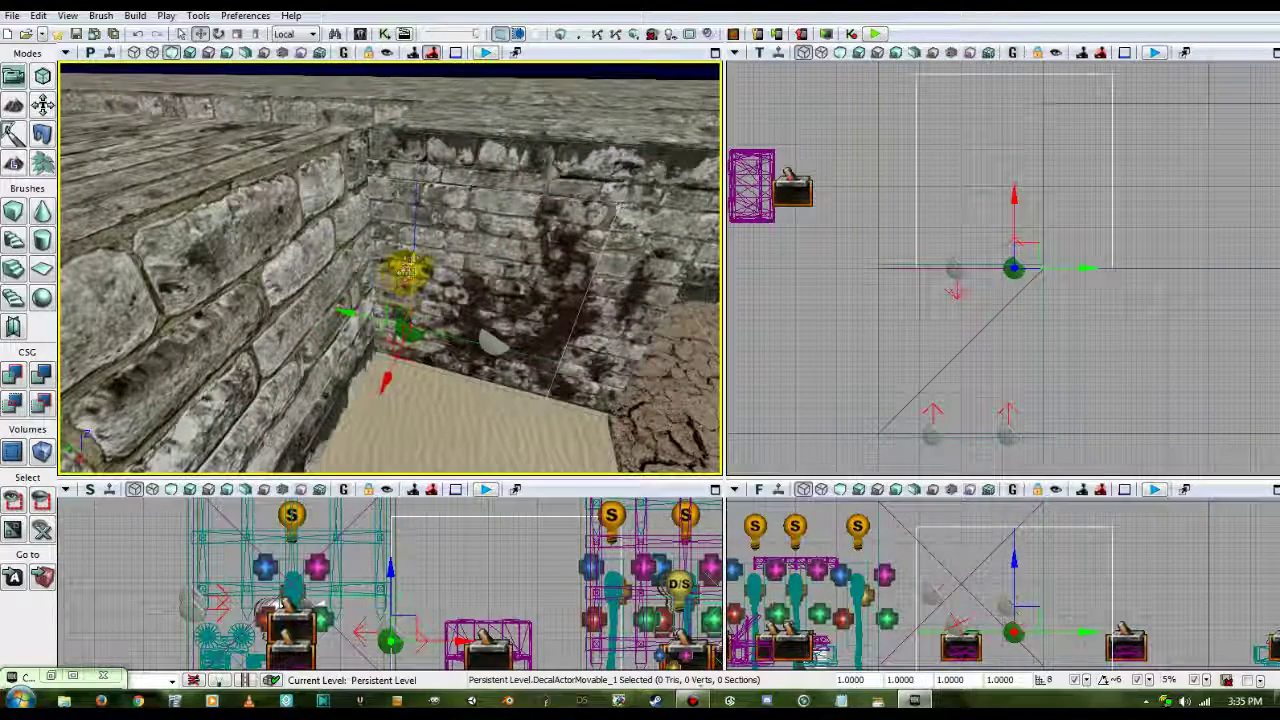
{"action": "left_click_drag", "start_coordinate": [406, 268], "coordinate": [413, 208]}
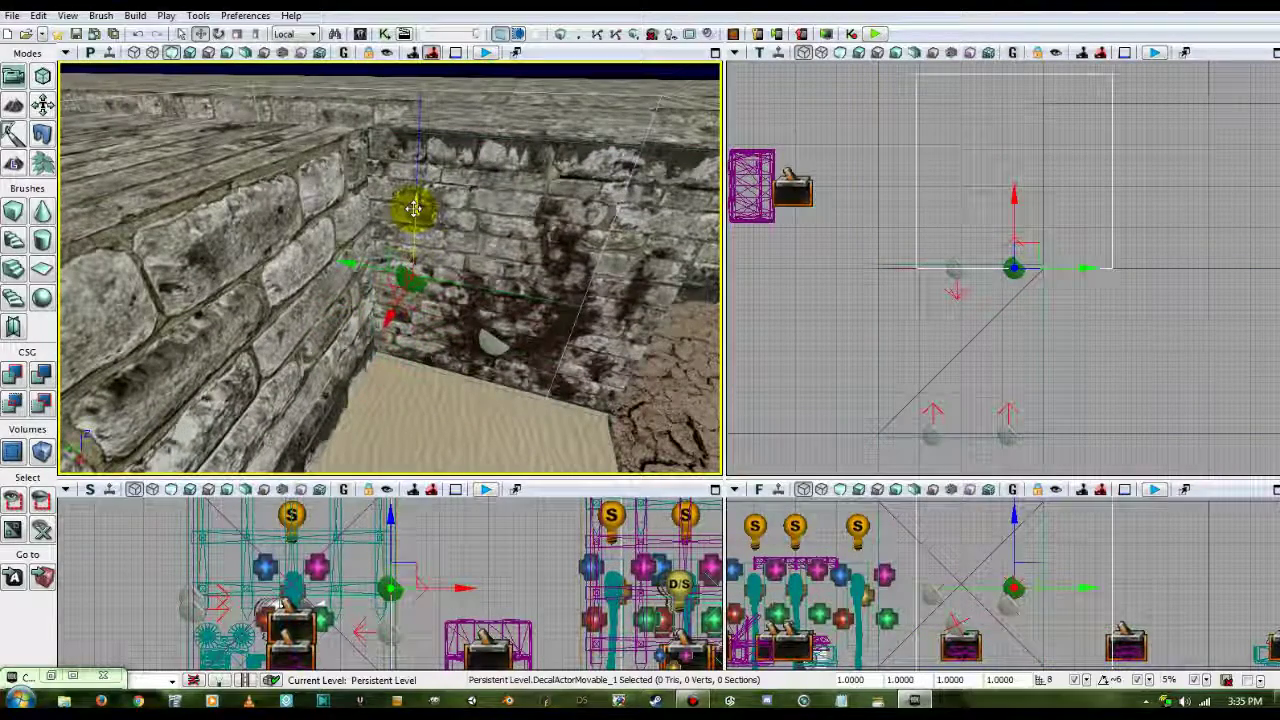
{"action": "left_click_drag", "start_coordinate": [413, 208], "coordinate": [627, 232]}
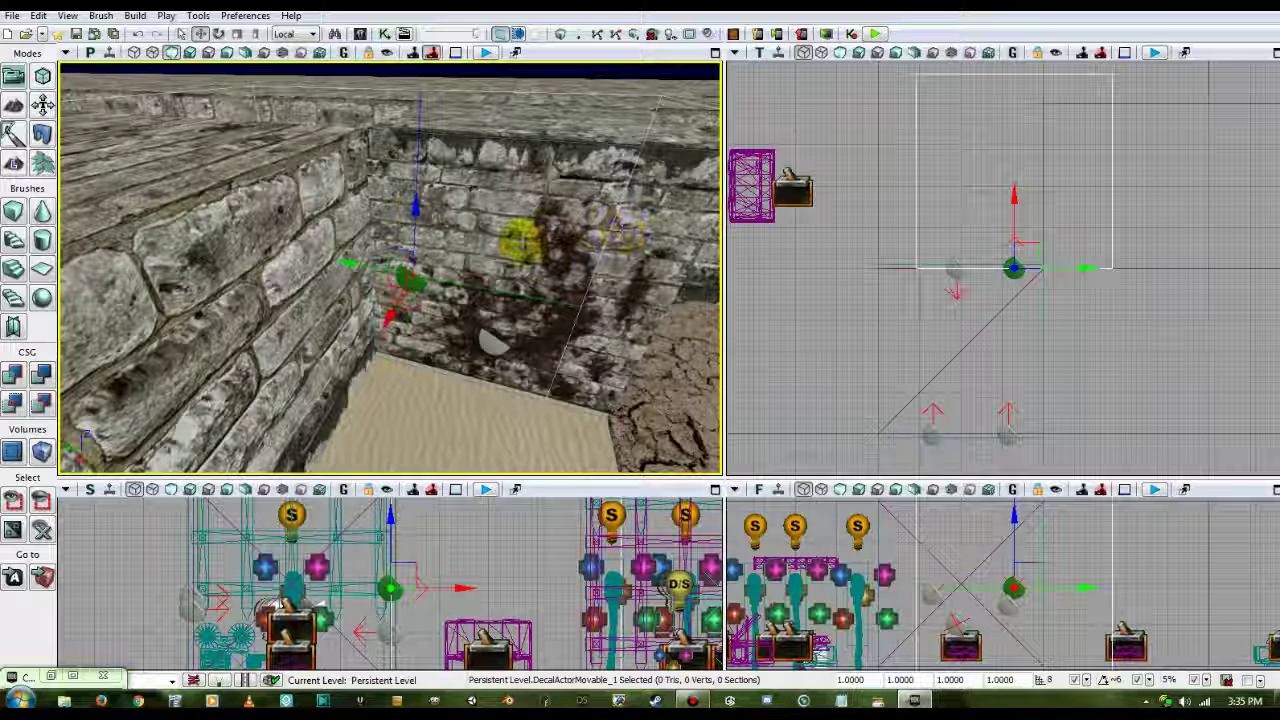
Try a roll of 180 on the copied decal, restore it to 0 and set the yaw to 180 instead
{"action": "double_click", "coordinate": [519, 240]}
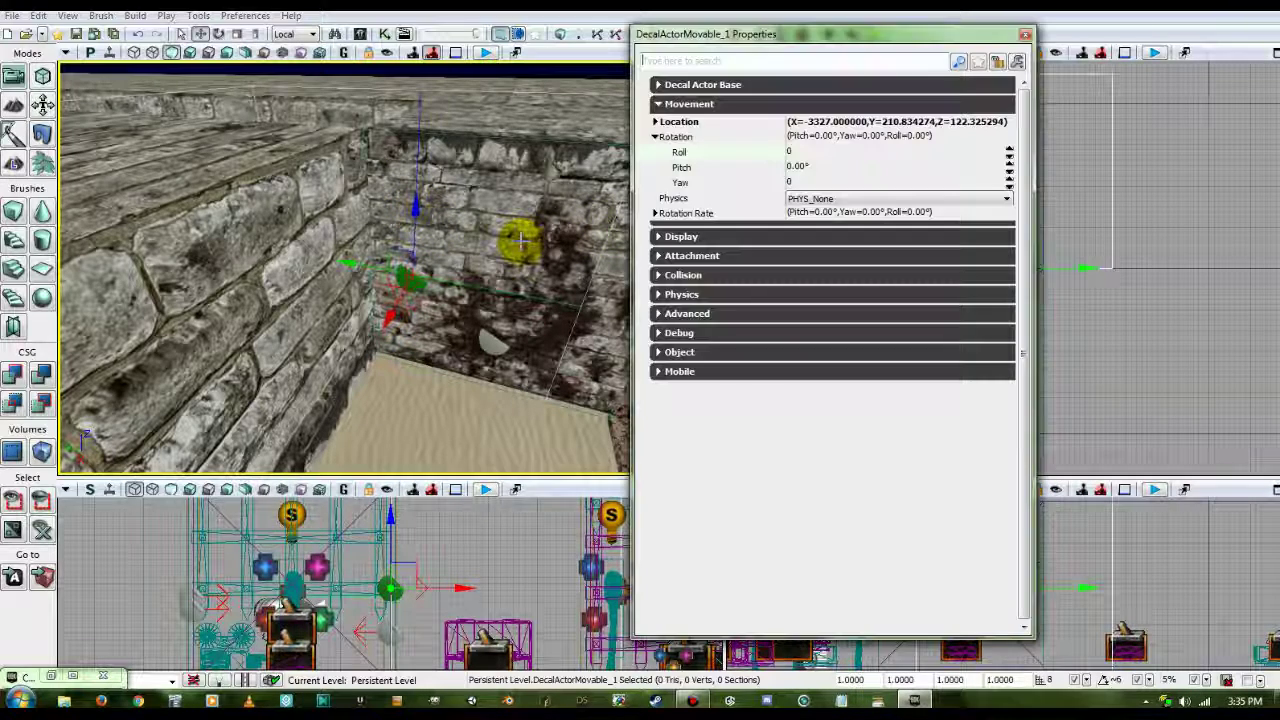
{"action": "left_click", "coordinate": [793, 152]}
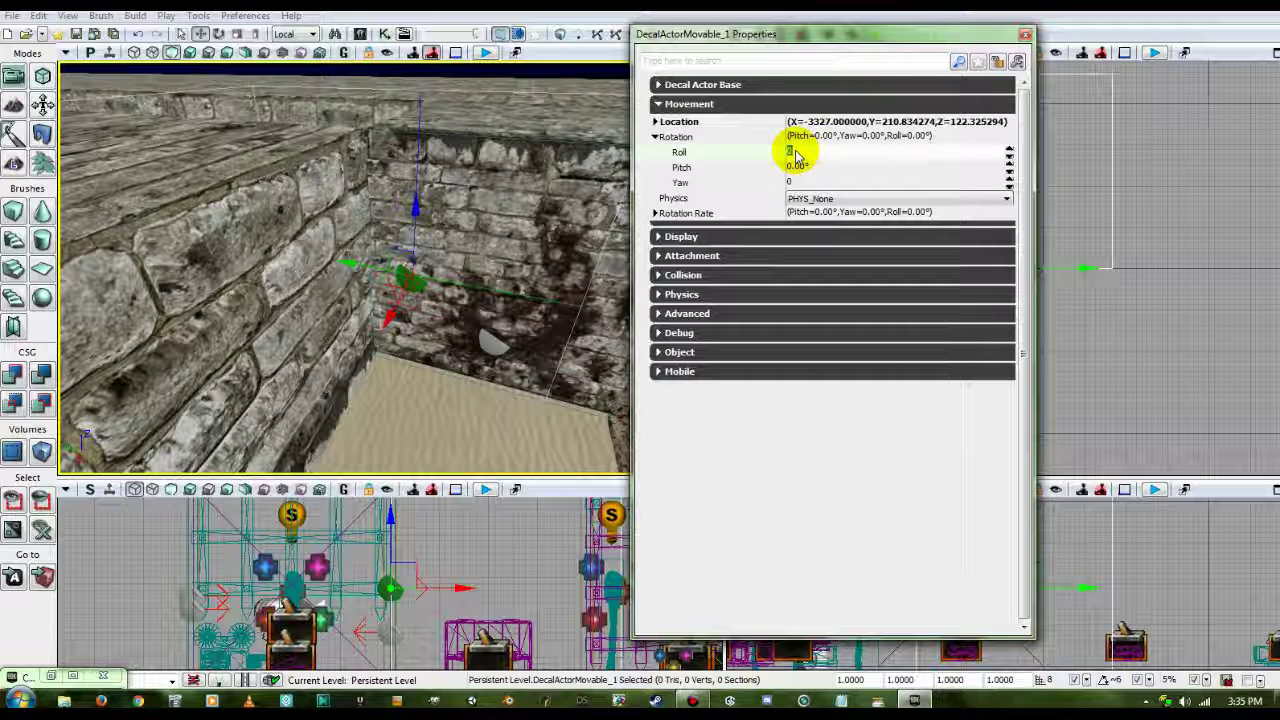
{"action": "type", "text": "180"}
{"action": "key", "text": "Return"}
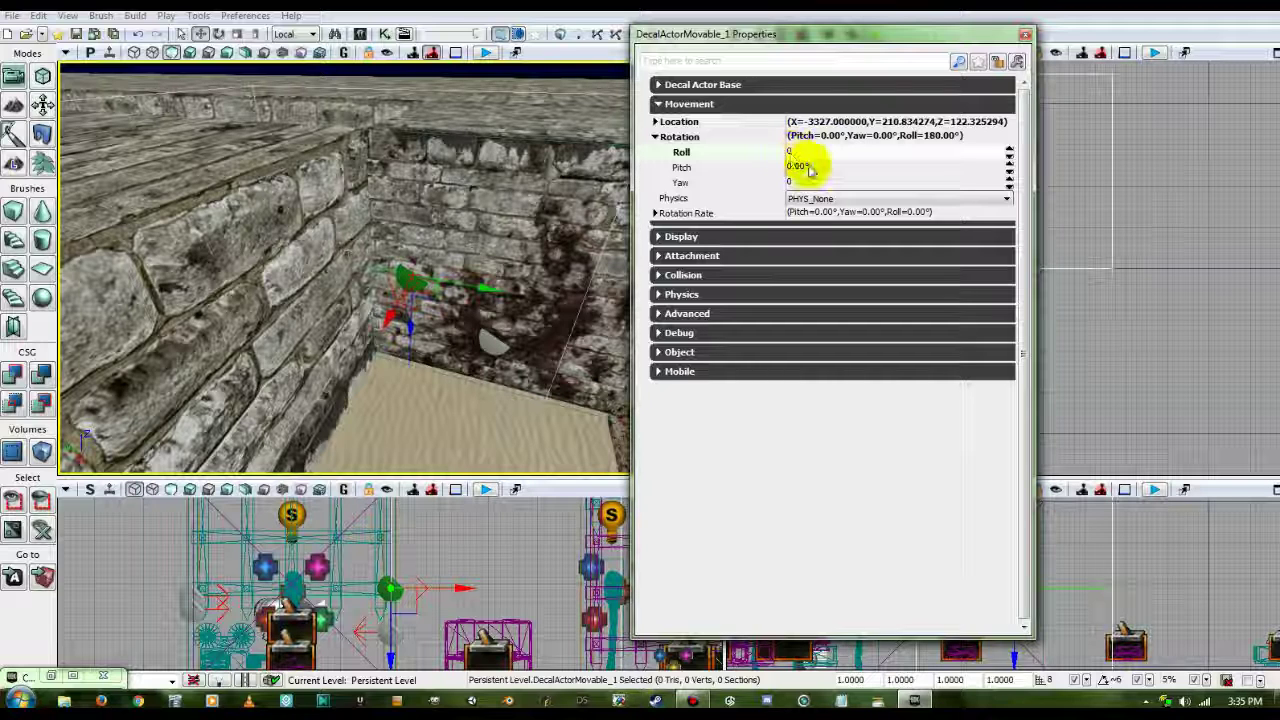
{"action": "left_click", "coordinate": [807, 187]}
{"action": "type", "text": "180"}
{"action": "key", "text": "Return"}
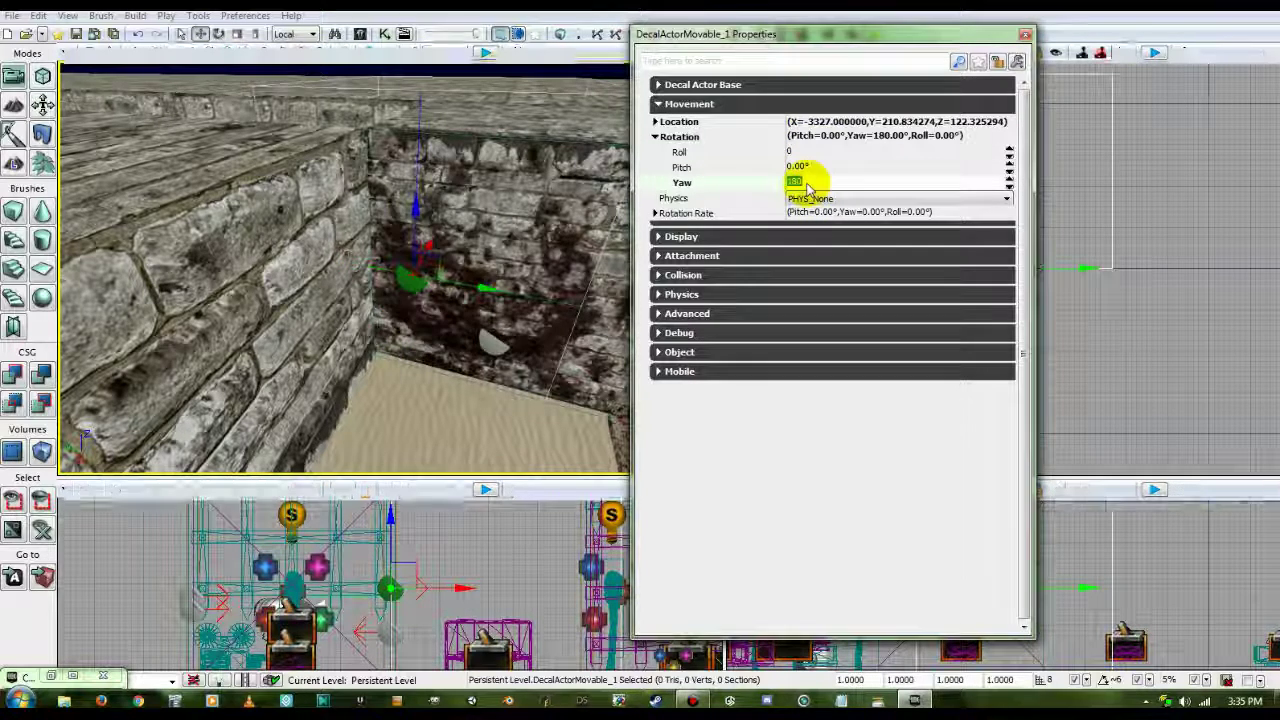
{"action": "left_click", "coordinate": [1025, 34]}
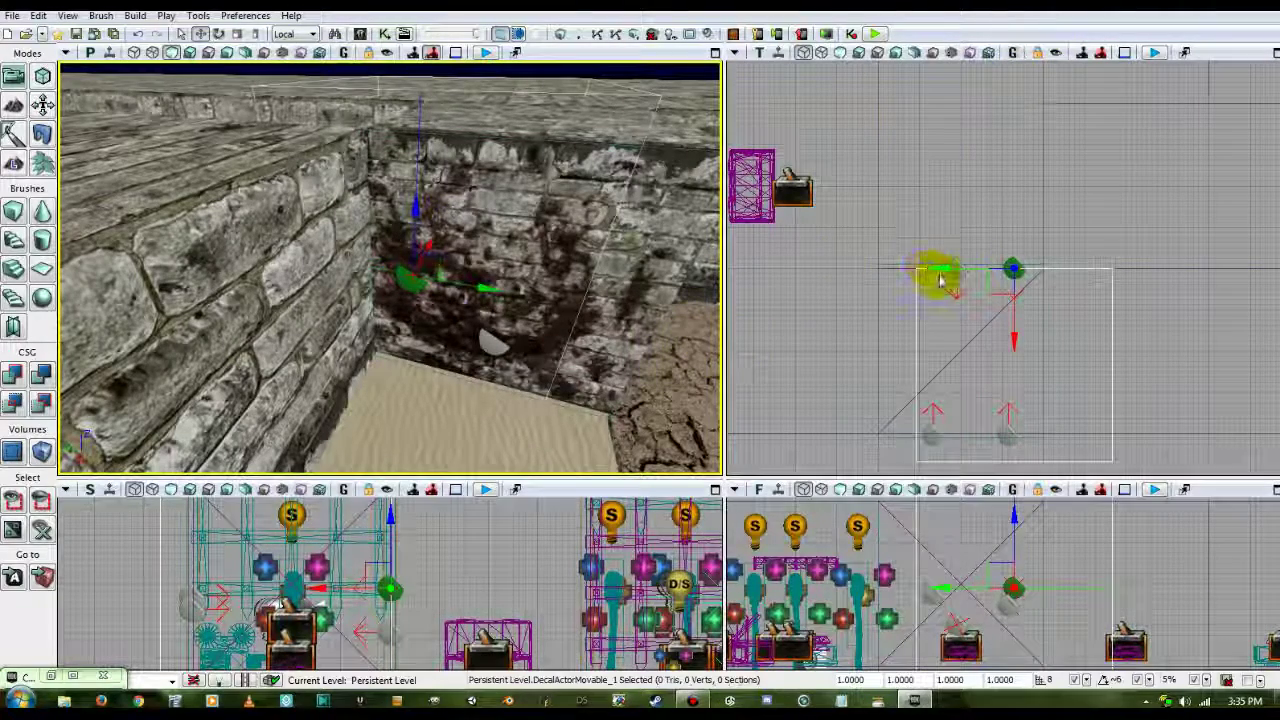
Nudge the copied decal farther toward the wall corner and lower it slightly
{"action": "mouse_move", "coordinate": [940, 279]}
{"action": "left_mouse_down"}
{"action": "mouse_move", "coordinate": [956, 264]}
{"action": "mouse_move", "coordinate": [940, 267]}
{"action": "left_mouse_up"}
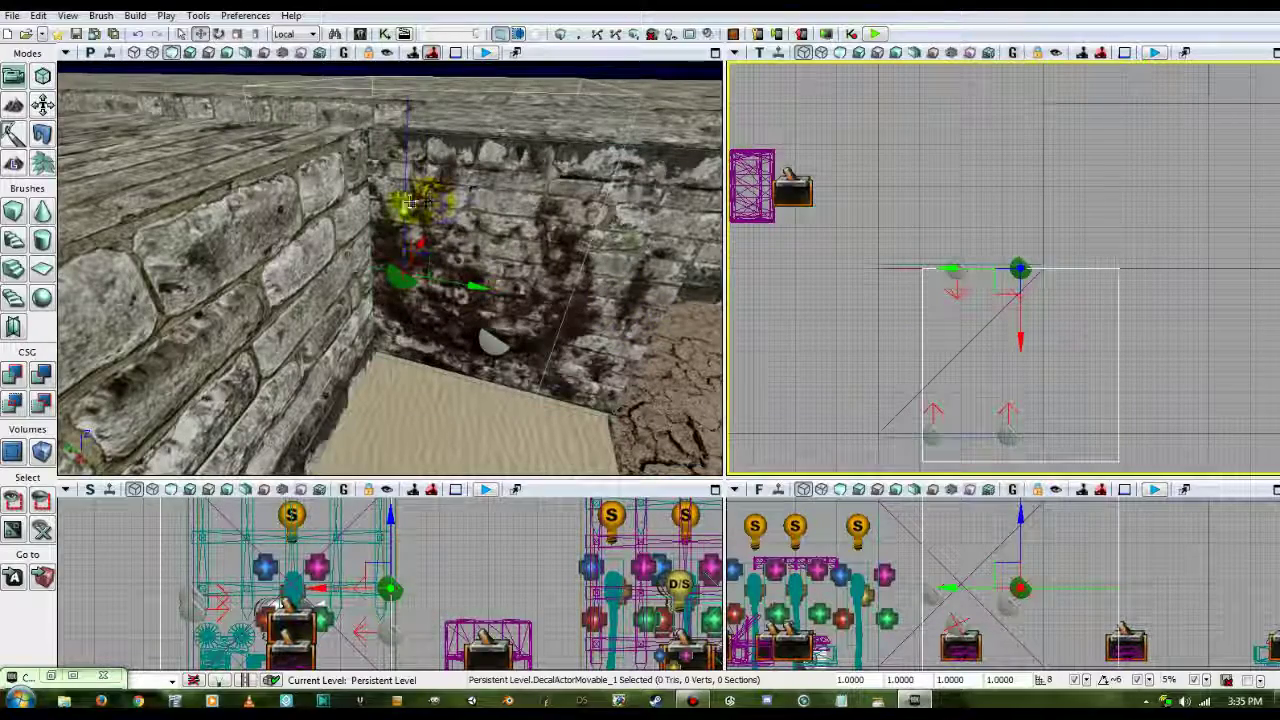
{"action": "left_click", "coordinate": [410, 203]}
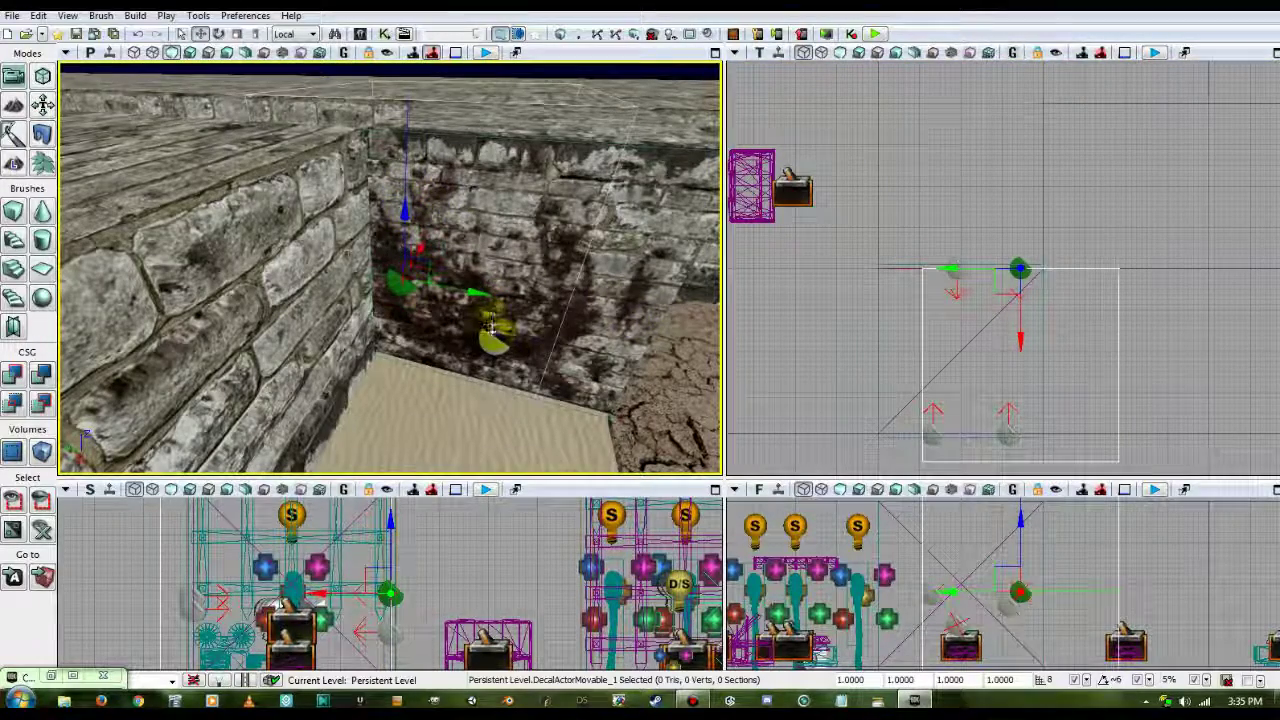
Shift one blood decal along the wall toward its outer edge and move the other slightly away from the inner corner
{"action": "left_click", "coordinate": [455, 345]}
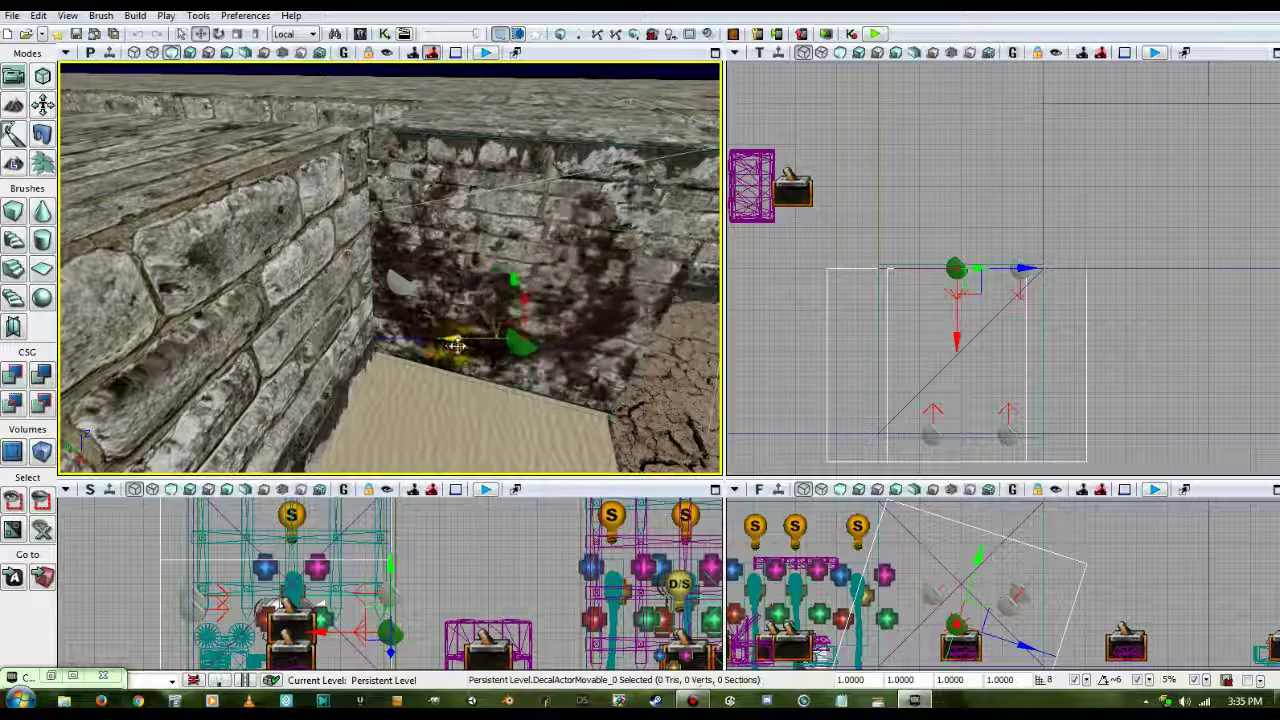
{"action": "left_click", "coordinate": [401, 285]}
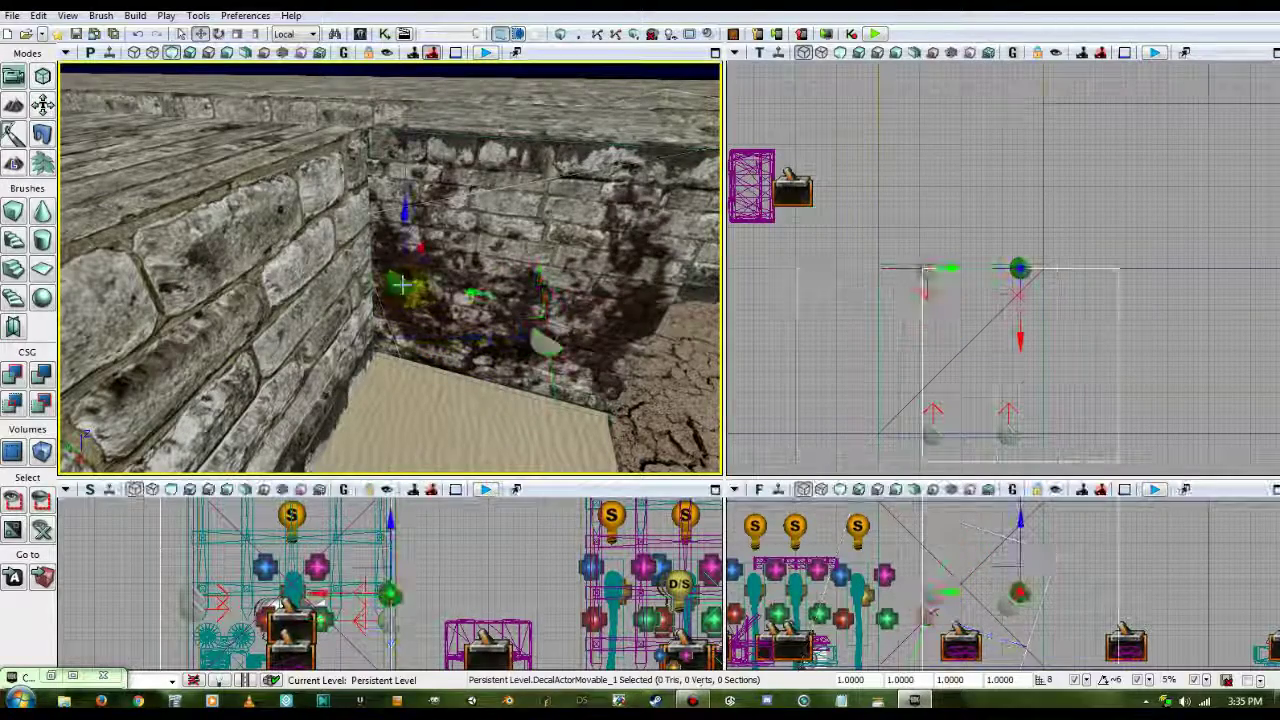
{"action": "left_click_drag", "start_coordinate": [401, 285], "coordinate": [435, 234]}
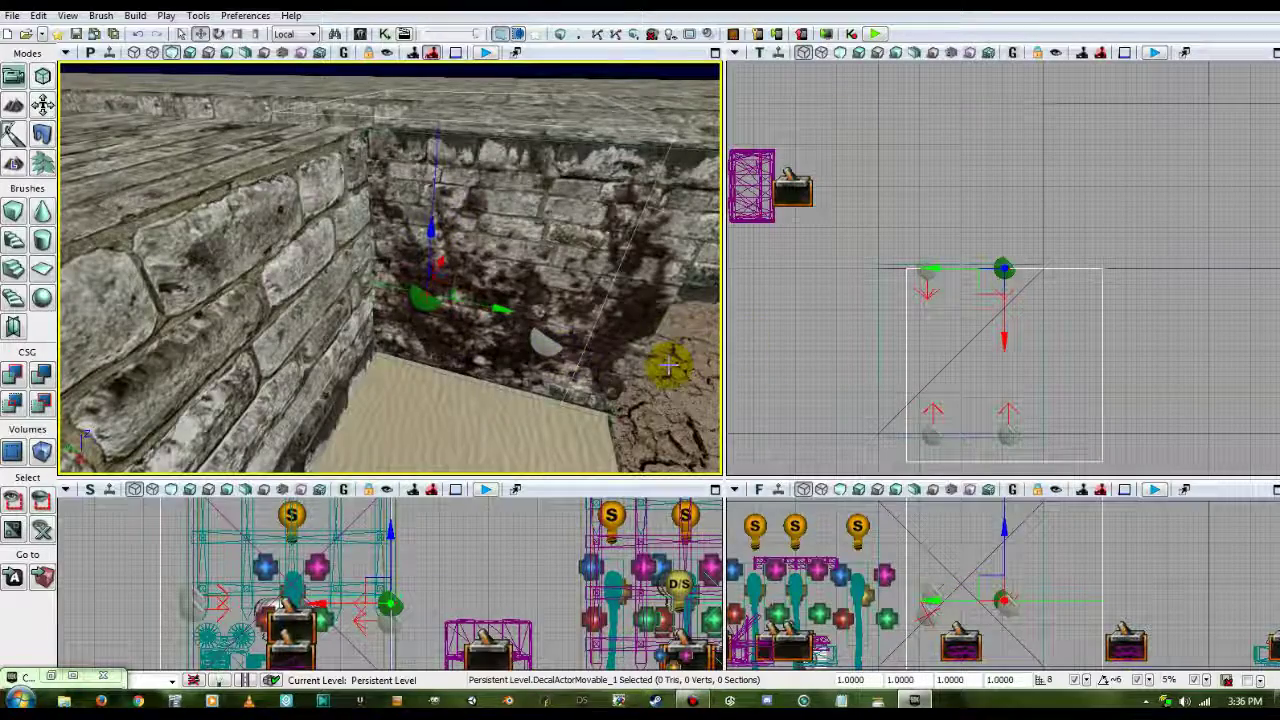
{"action": "mouse_move", "coordinate": [668, 366]}
{"action": "right_mouse_down"}
{"action": "mouse_move", "coordinate": [690, 400]}
{"action": "mouse_move", "coordinate": [670, 366]}
{"action": "mouse_move", "coordinate": [715, 366]}
{"action": "mouse_move", "coordinate": [650, 370]}
{"action": "right_mouse_up"}
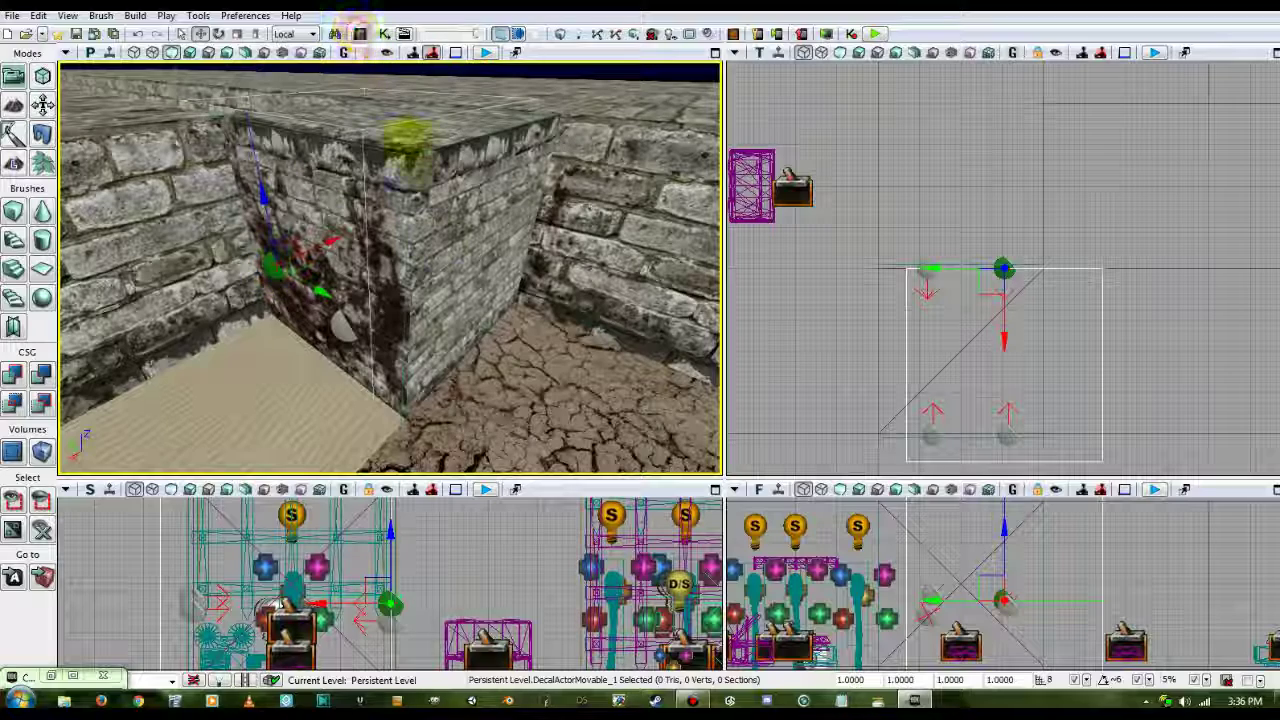
Open the Content Browser, filter the assets to Materials and search for "decal"
{"action": "left_click", "coordinate": [52, 679]}
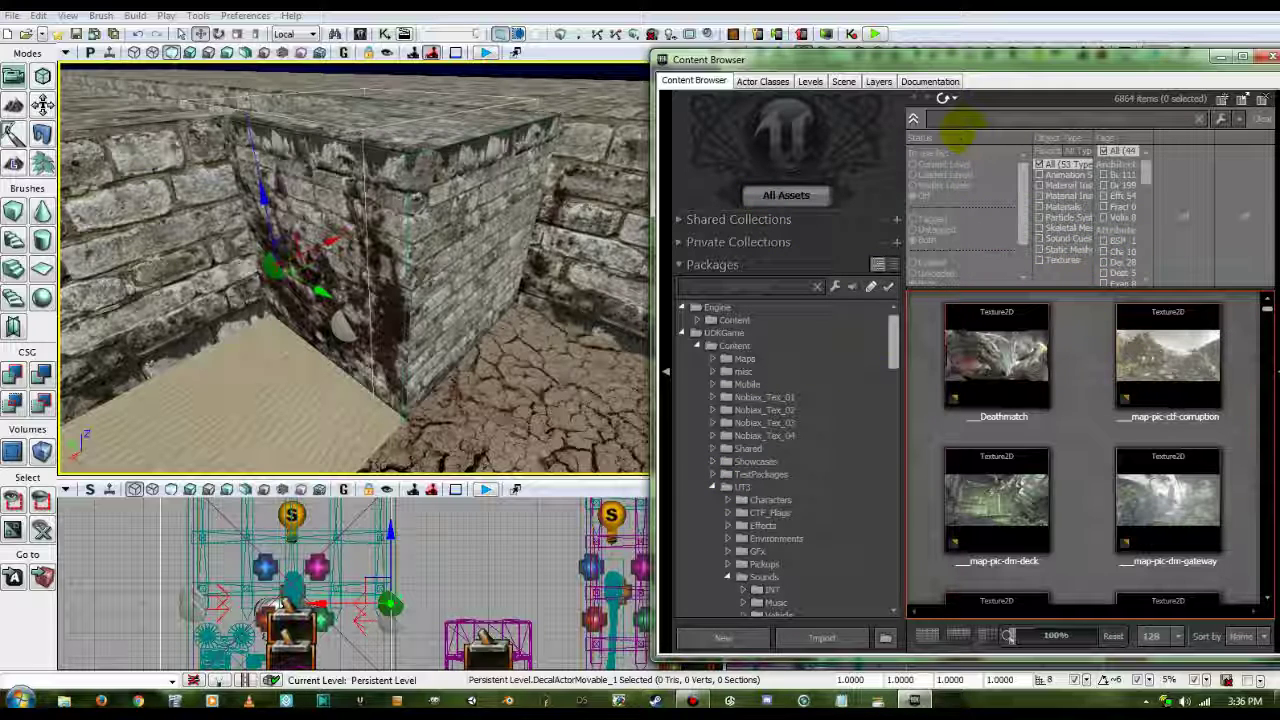
{"action": "left_click", "coordinate": [1040, 207]}
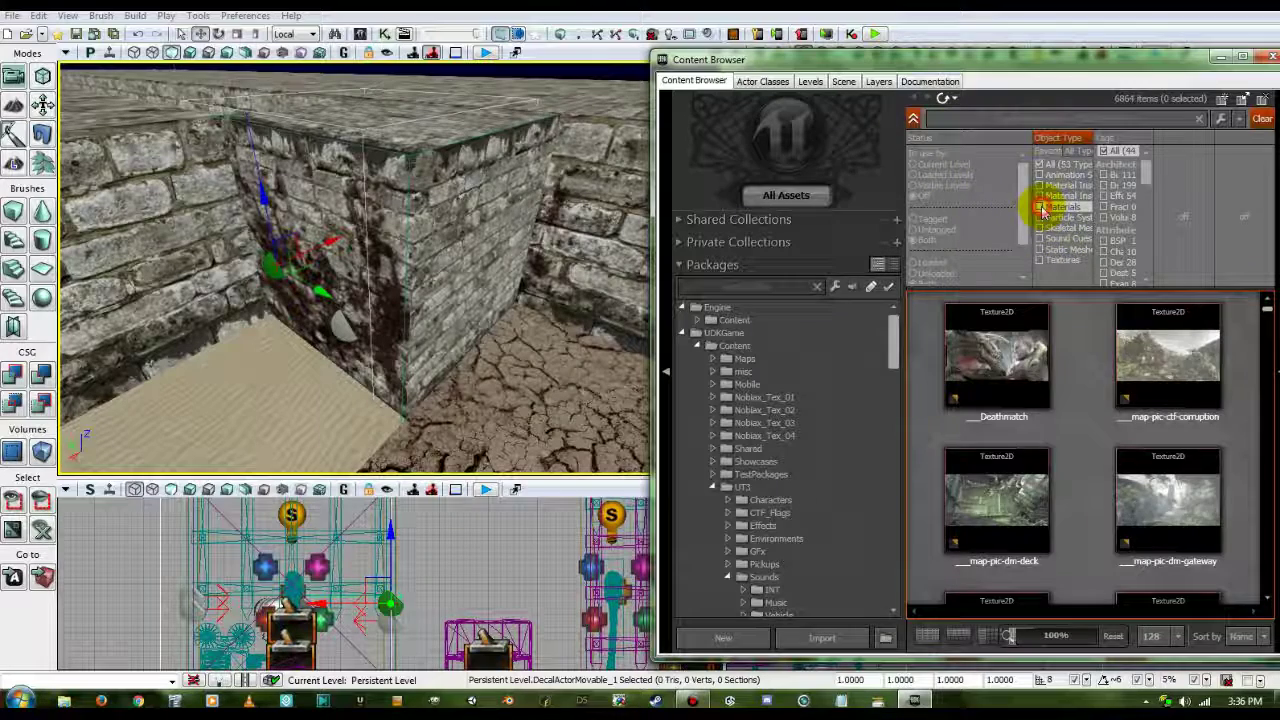
{"action": "left_click", "coordinate": [947, 118]}
{"action": "type", "text": "decal"}
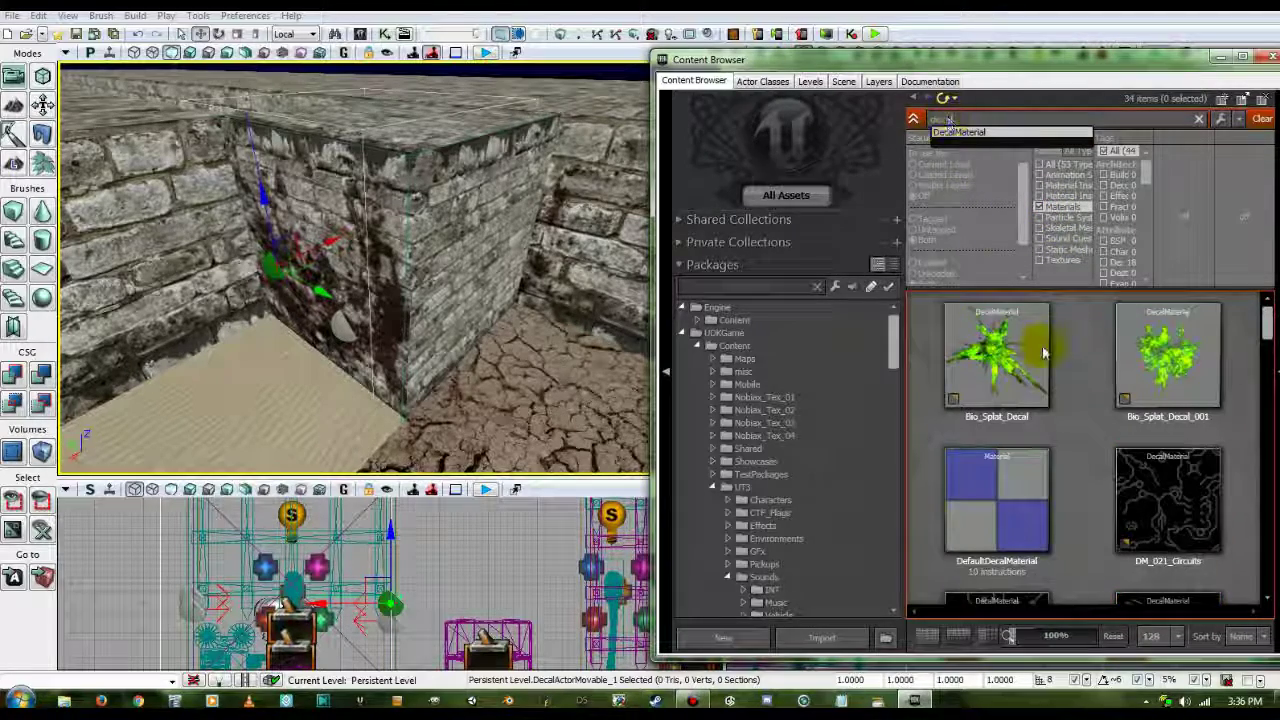
Look through the decal materials, examining the blood splatter and BloodDecal variants
{"action": "left_click", "coordinate": [1040, 358]}
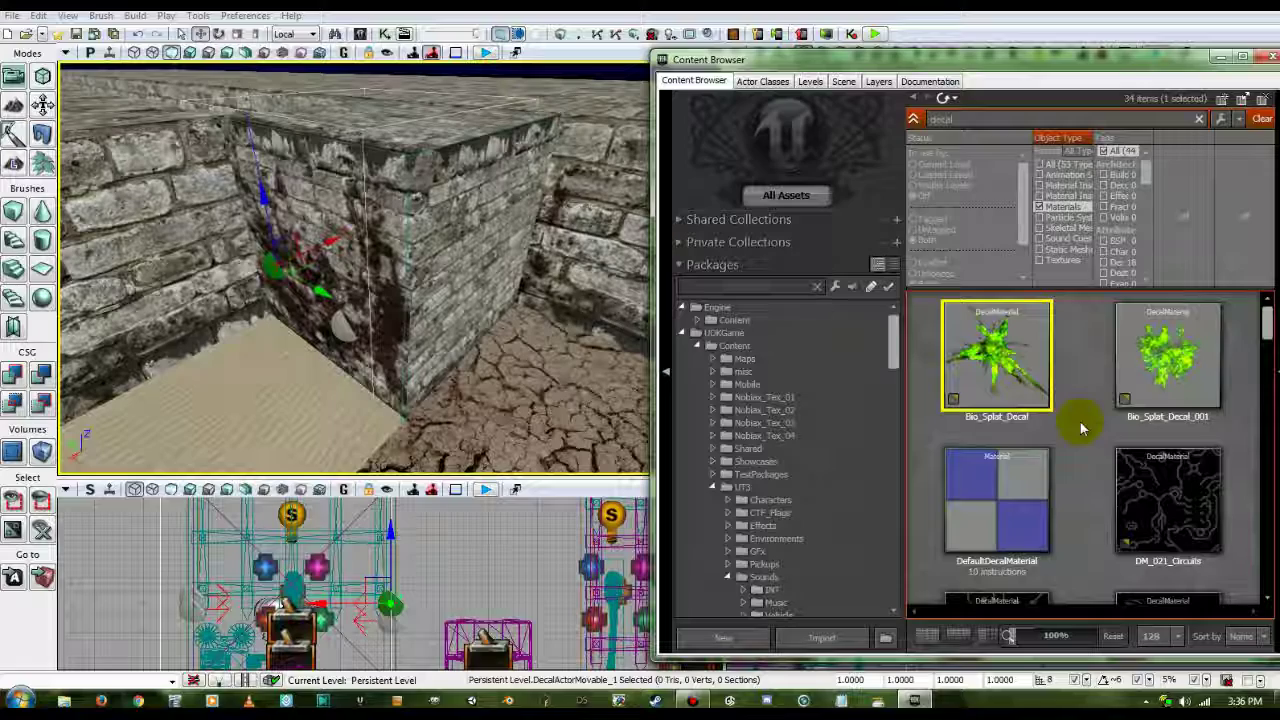
{"action": "scroll", "coordinate": [1080, 428], "scroll_direction": "down", "scroll_amount": 5}
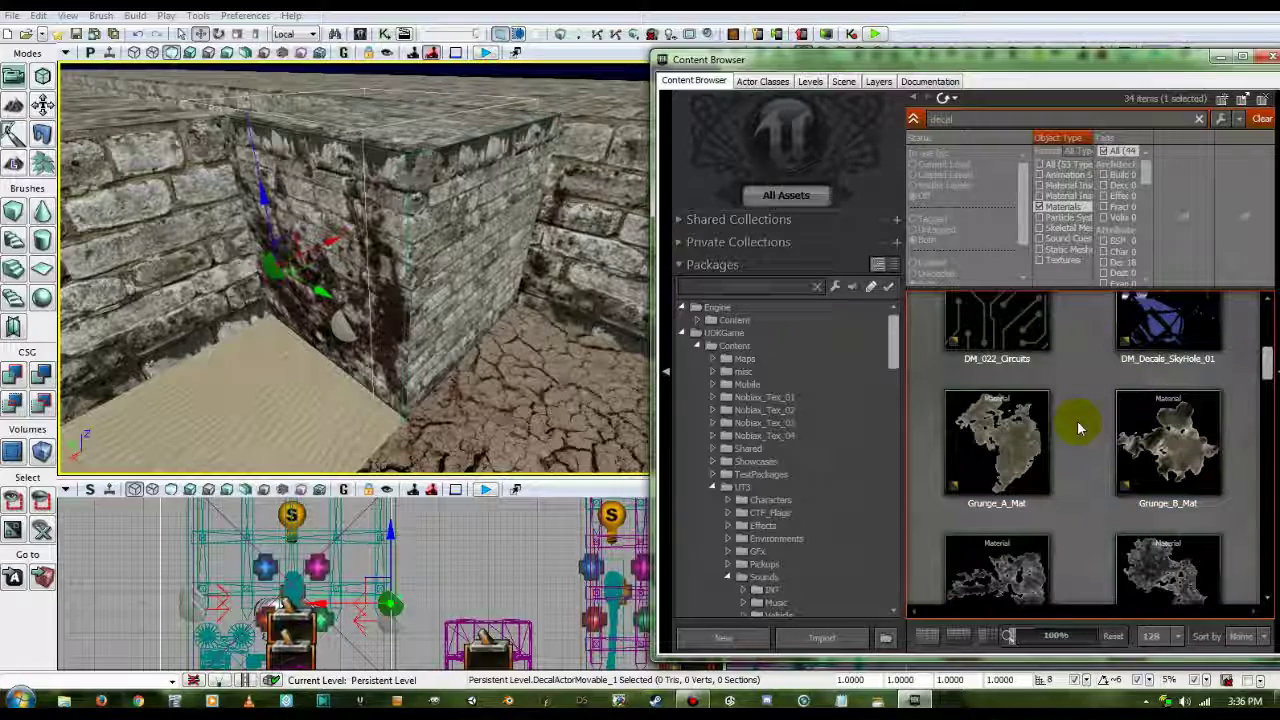
{"action": "scroll", "coordinate": [1080, 430], "scroll_direction": "down", "scroll_amount": 5}
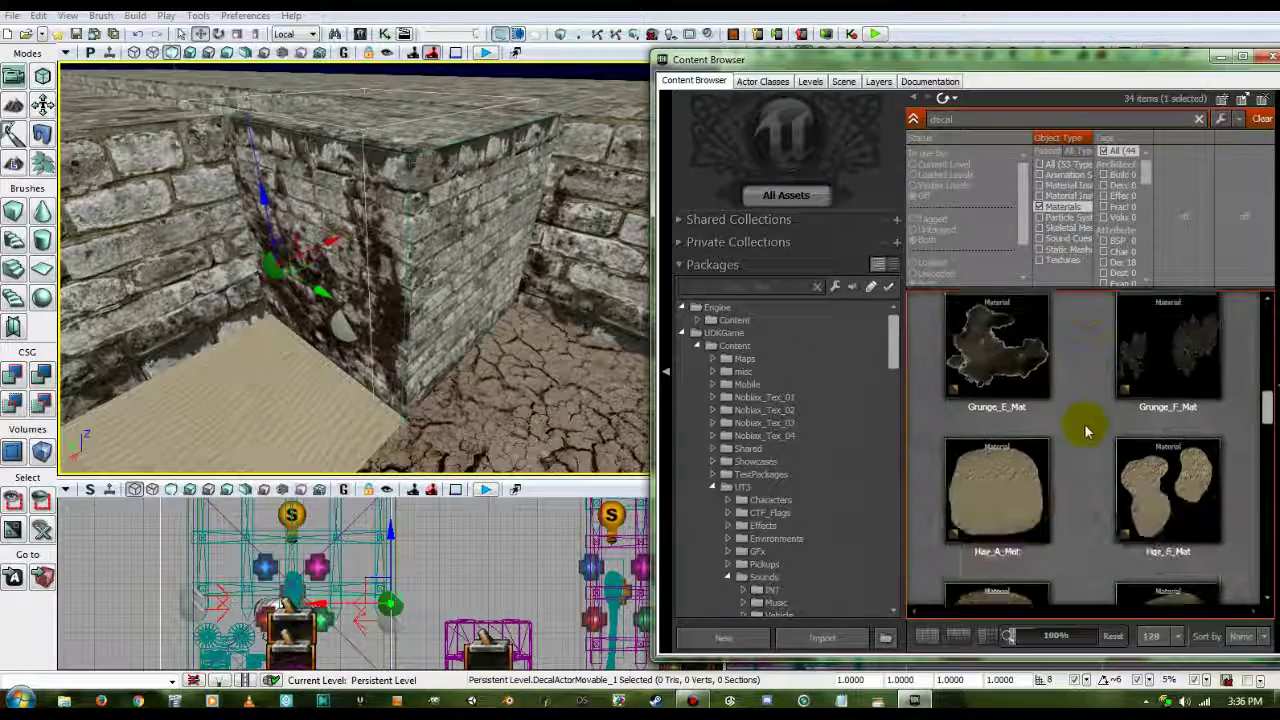
{"action": "scroll", "coordinate": [1088, 432], "scroll_direction": "down", "scroll_amount": 1}
{"action": "scroll", "coordinate": [1072, 443], "scroll_direction": "down", "scroll_amount": 4}
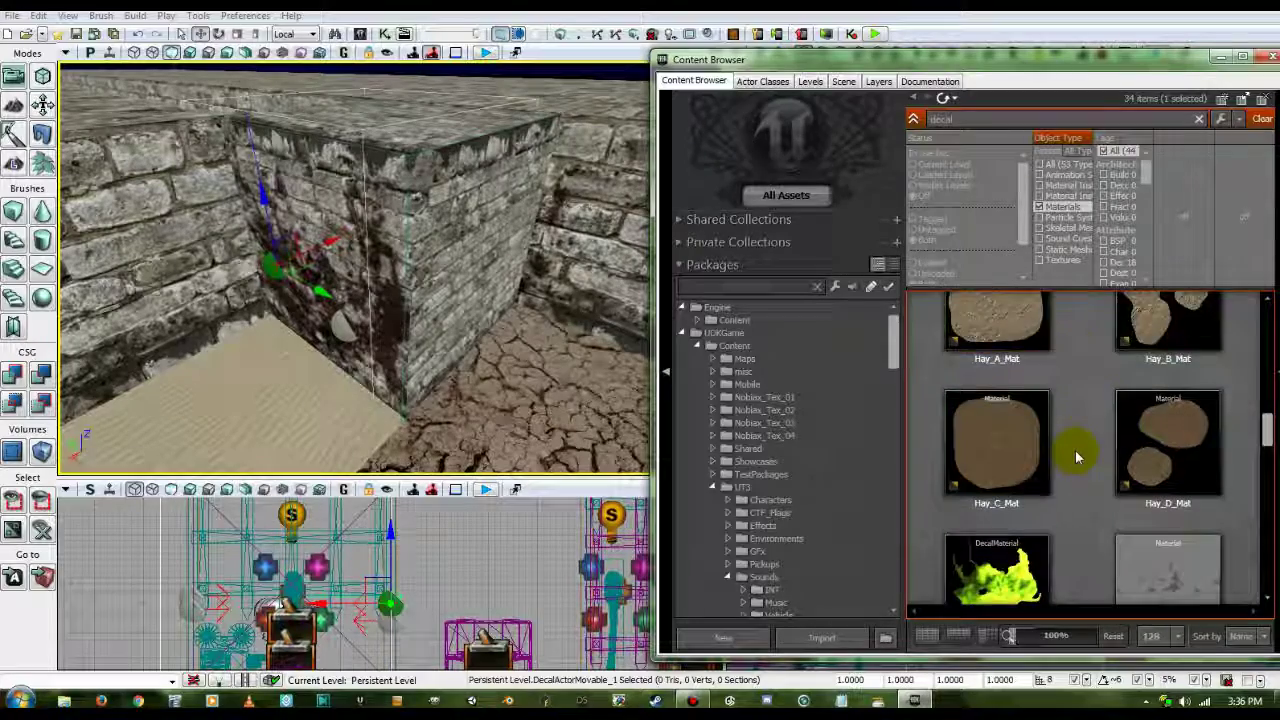
{"action": "scroll", "coordinate": [1086, 461], "scroll_direction": "down", "scroll_amount": 1}
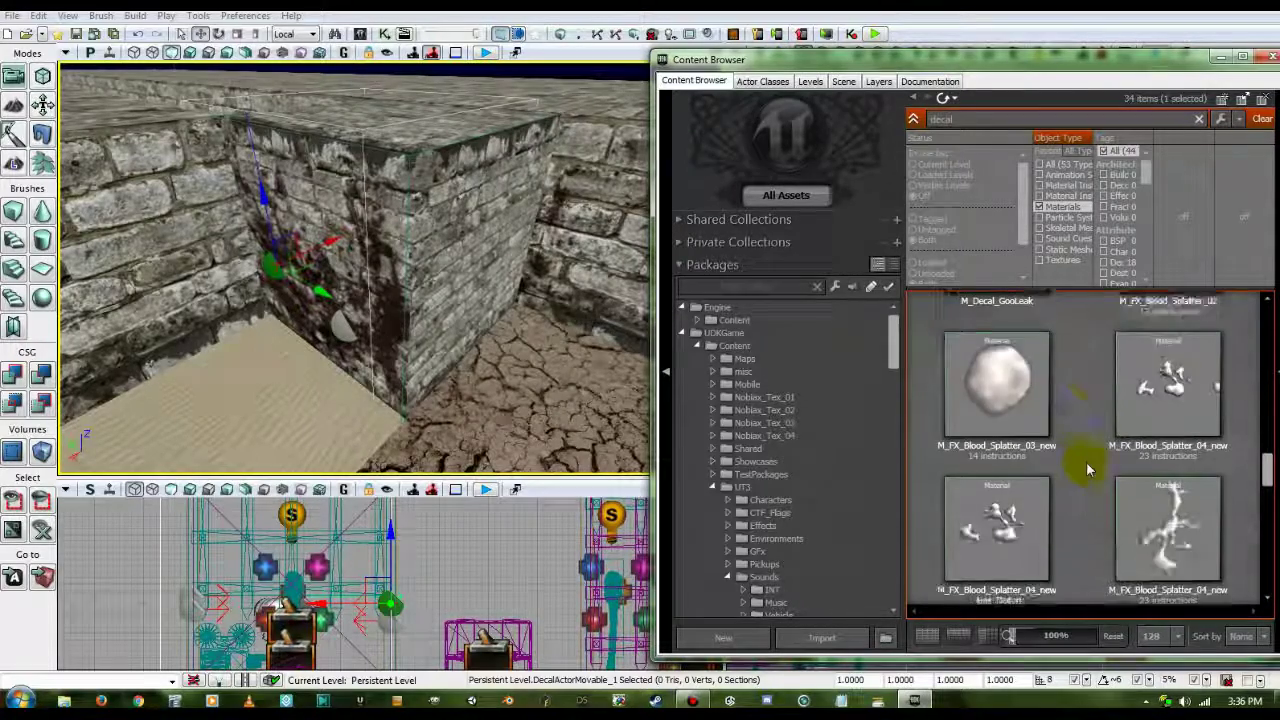
{"action": "scroll", "coordinate": [1087, 461], "scroll_direction": "up", "scroll_amount": 2}
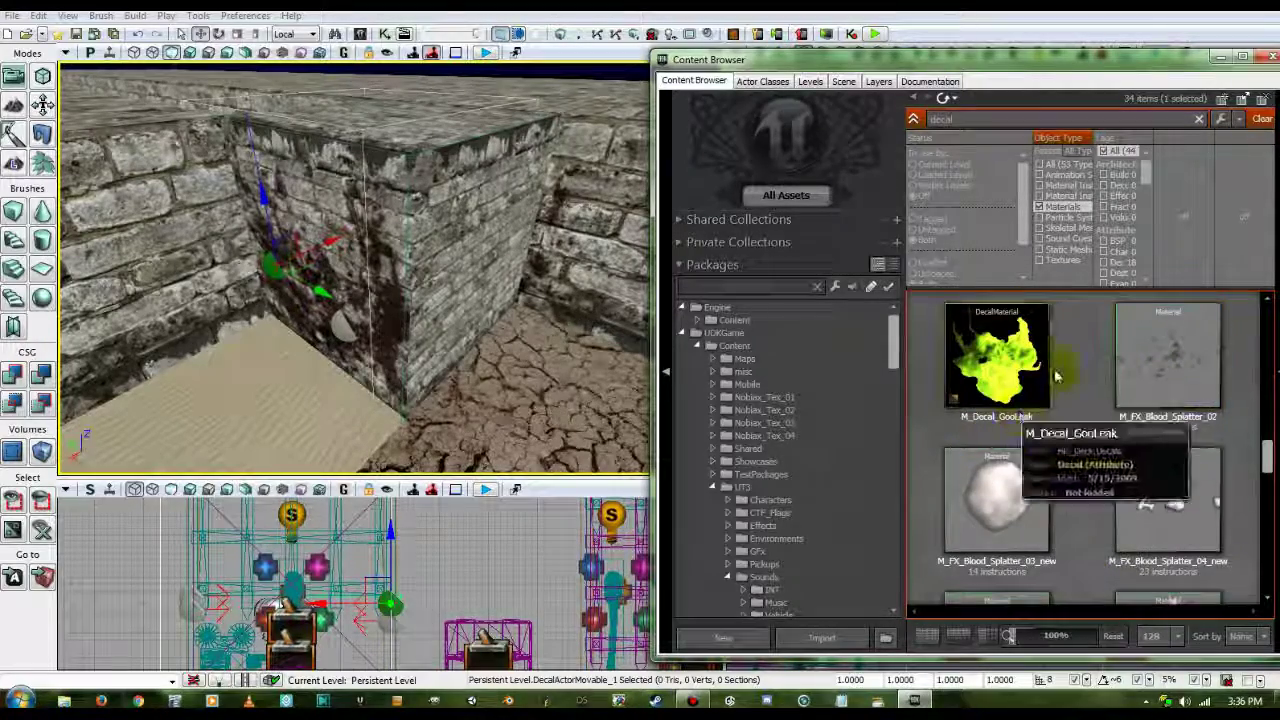
{"action": "scroll", "coordinate": [1066, 474], "scroll_direction": "down", "scroll_amount": 1}
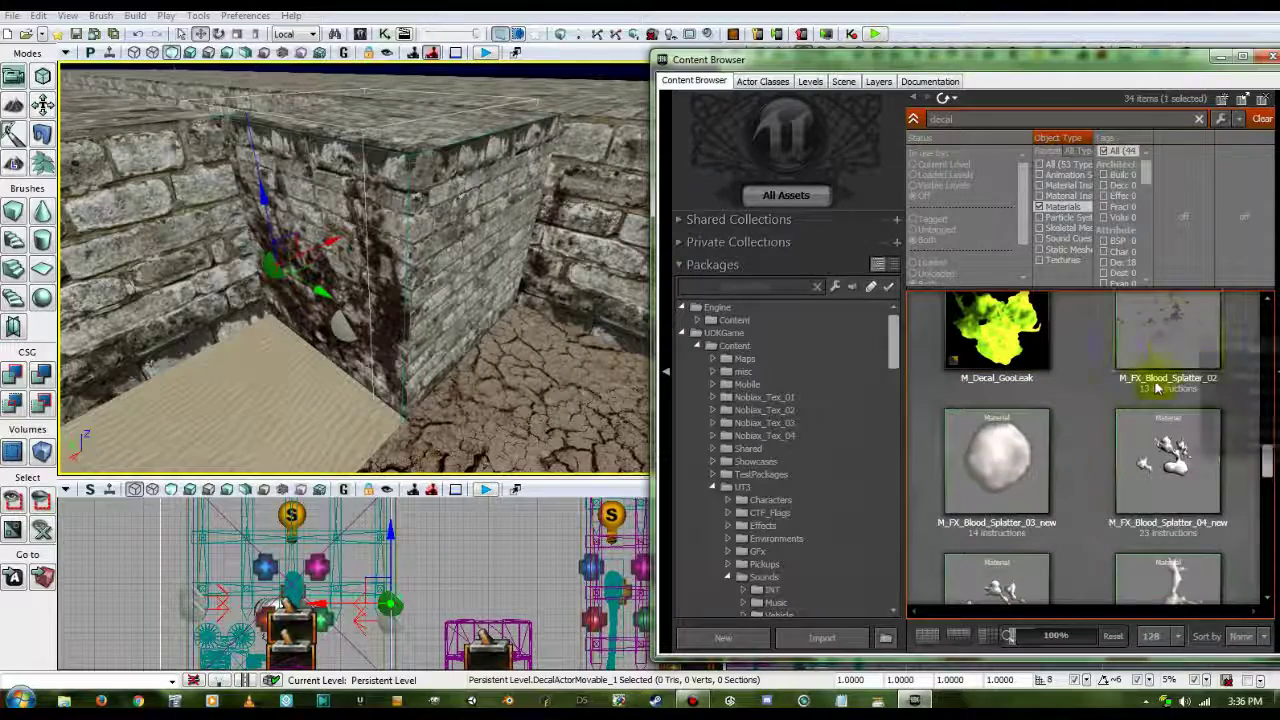
{"action": "scroll", "coordinate": [1087, 497], "scroll_direction": "down", "scroll_amount": 2}
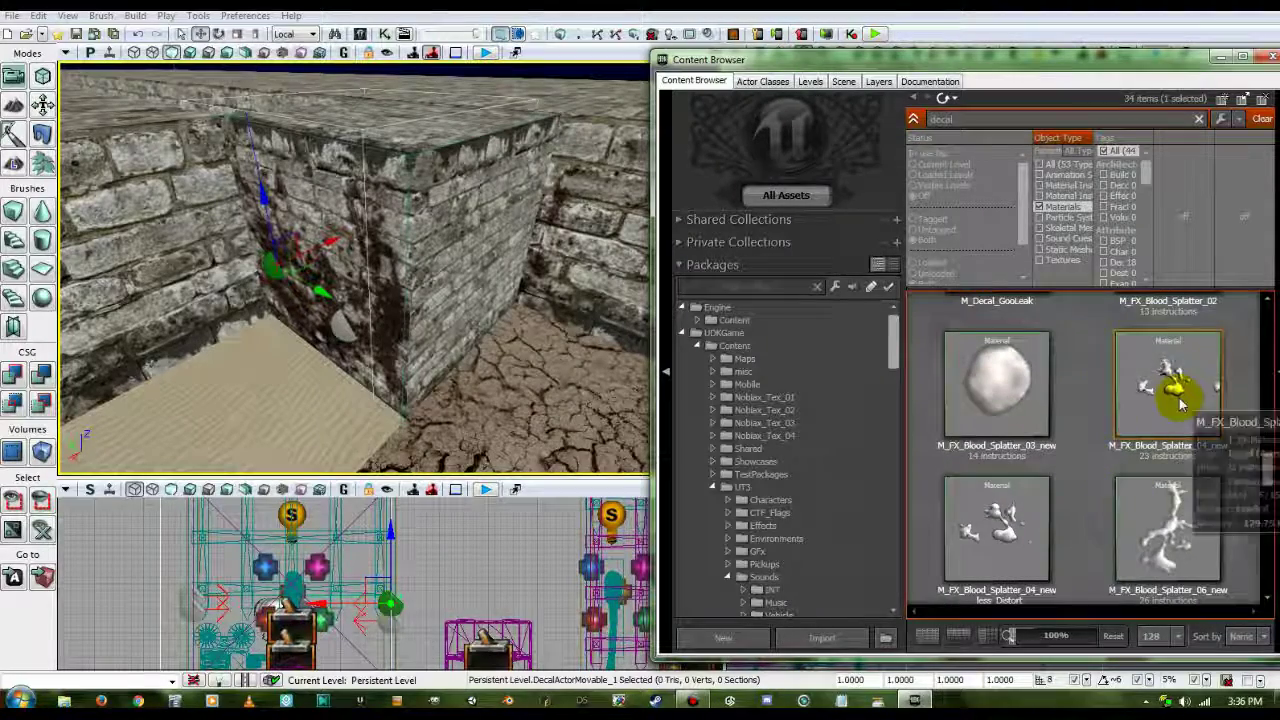
{"action": "left_click", "coordinate": [965, 390]}
{"action": "scroll", "coordinate": [1060, 475], "scroll_direction": "down", "scroll_amount": 2}
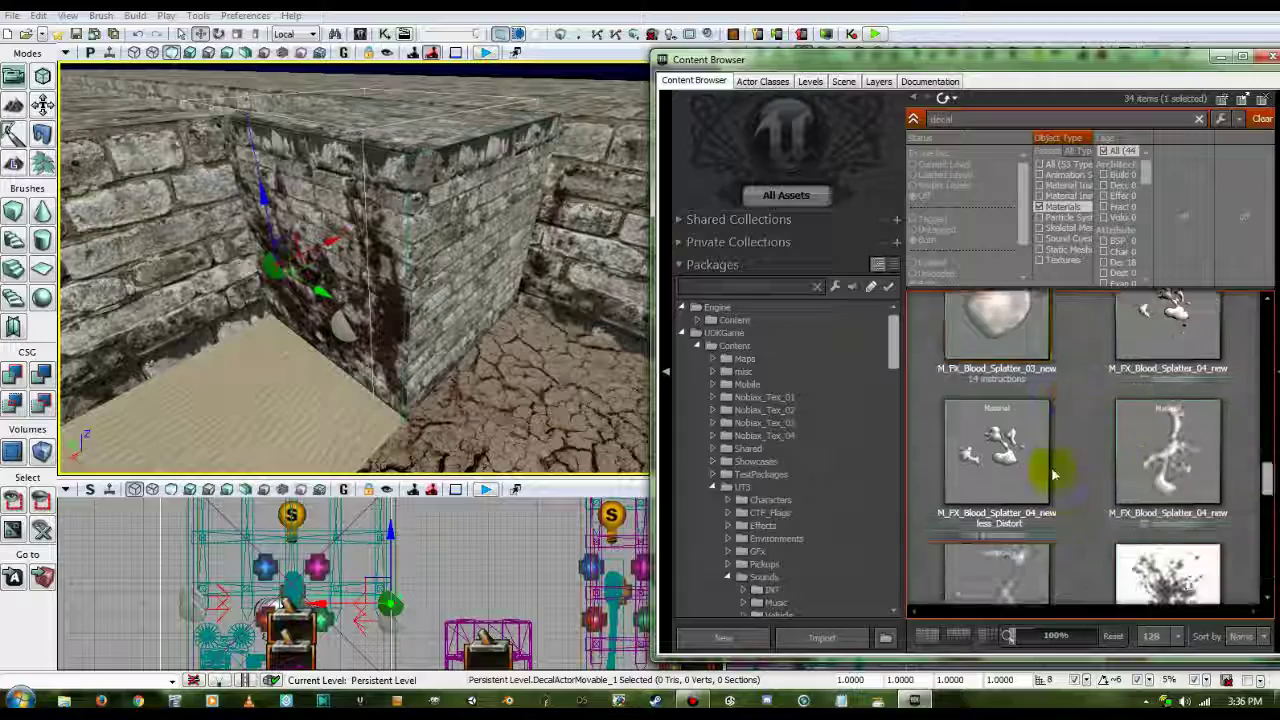
{"action": "left_click", "coordinate": [1145, 480]}
{"action": "scroll", "coordinate": [1112, 520], "scroll_direction": "down", "scroll_amount": 4}
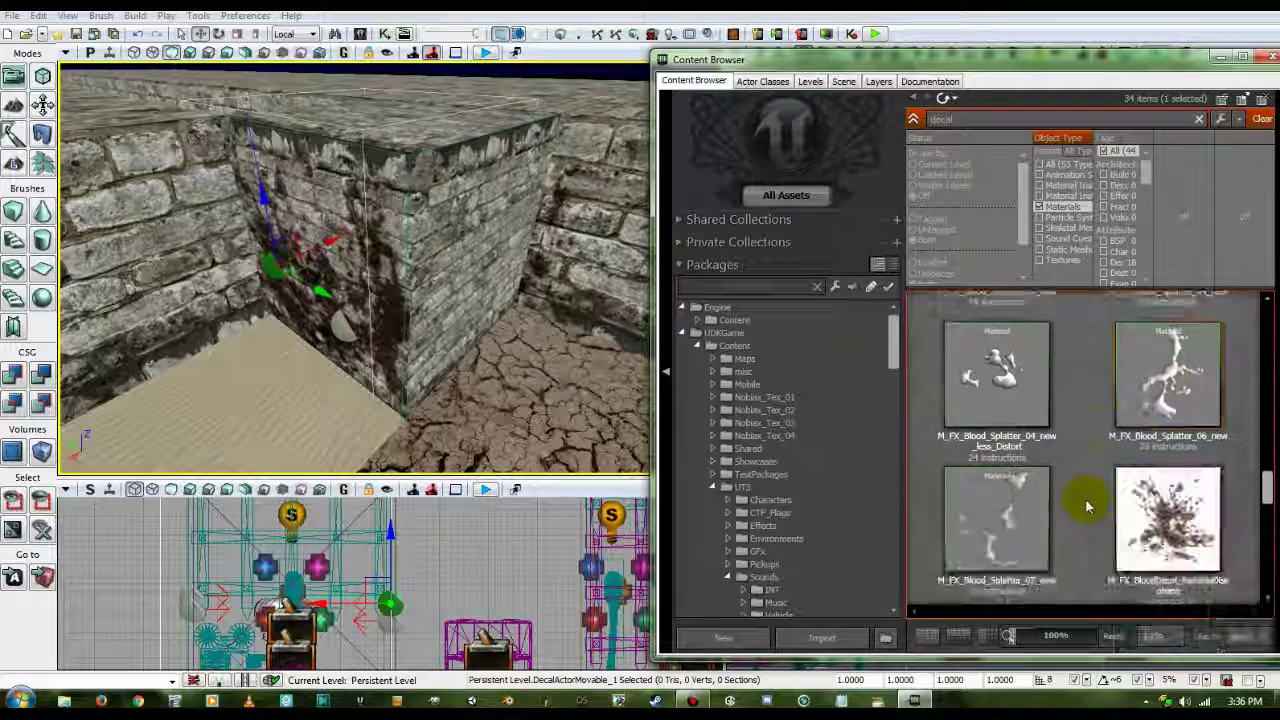
{"action": "left_click", "coordinate": [1150, 455]}
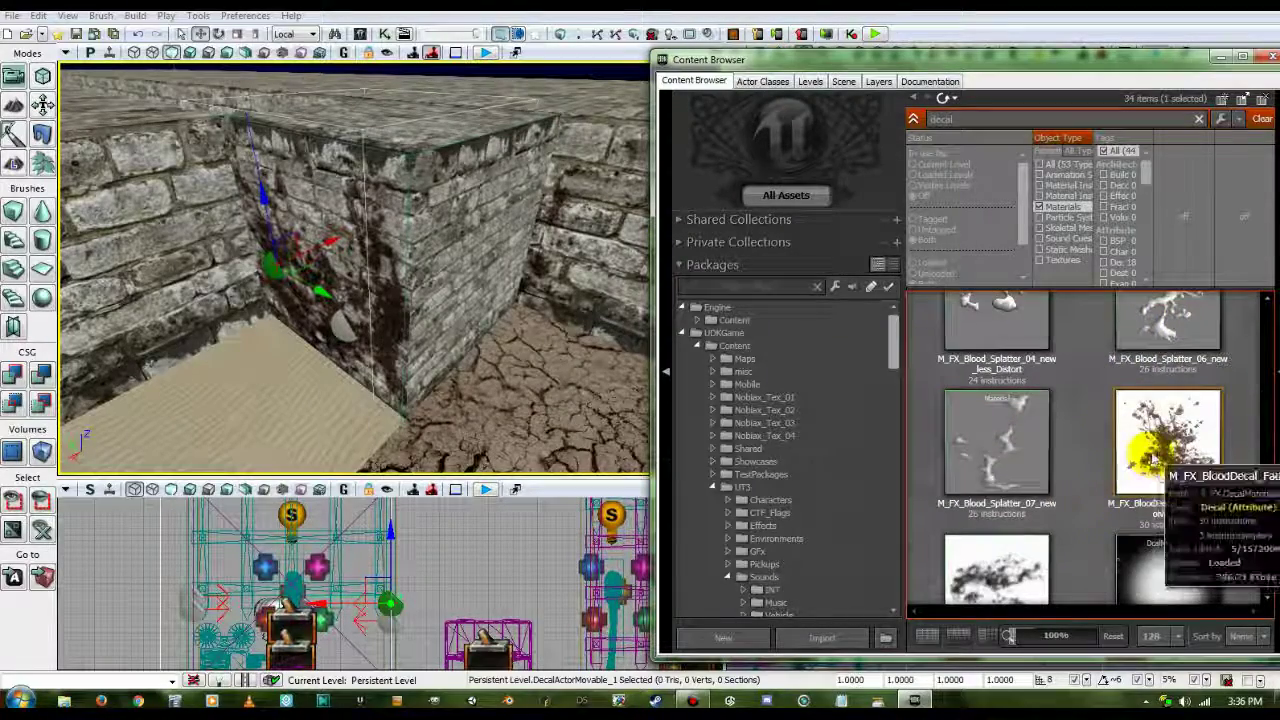
{"action": "scroll", "coordinate": [1092, 515], "scroll_direction": "down", "scroll_amount": 2}
{"action": "left_click", "coordinate": [1000, 512]}
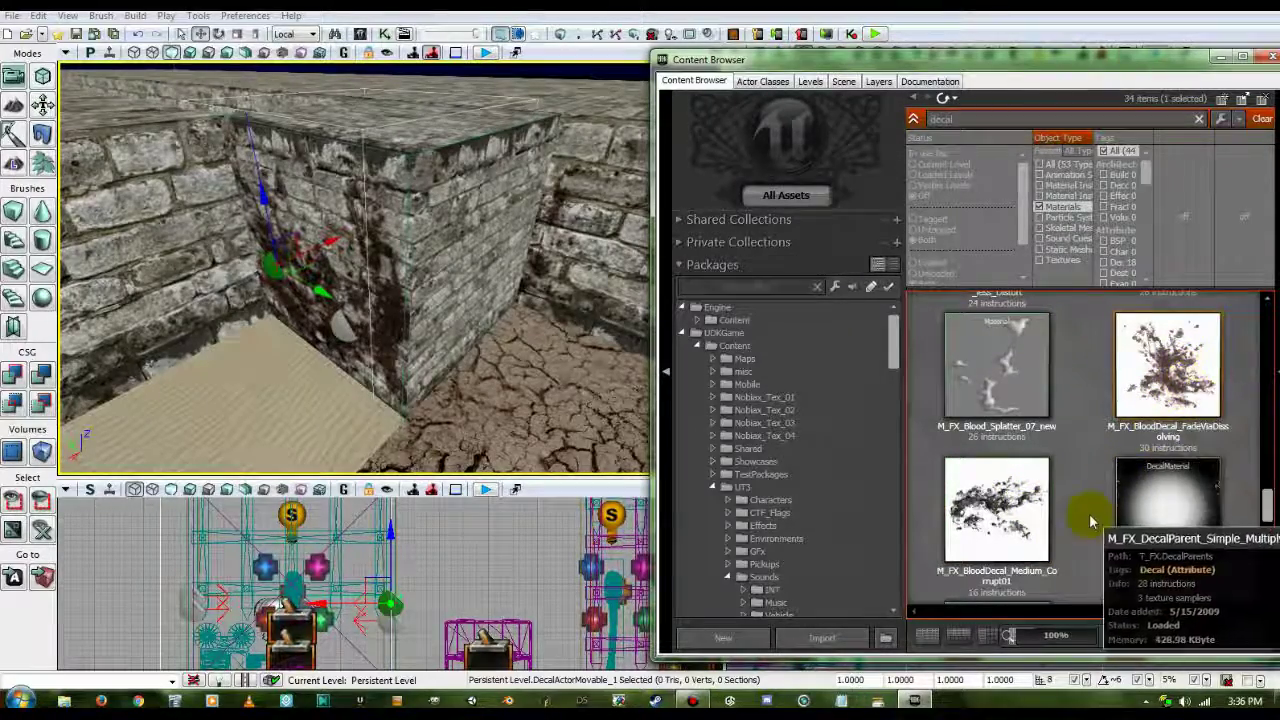
Locate the placed decal's material in the Content Browser, try a "decal" search within its package, and clear the search
{"action": "right_click", "coordinate": [275, 267]}
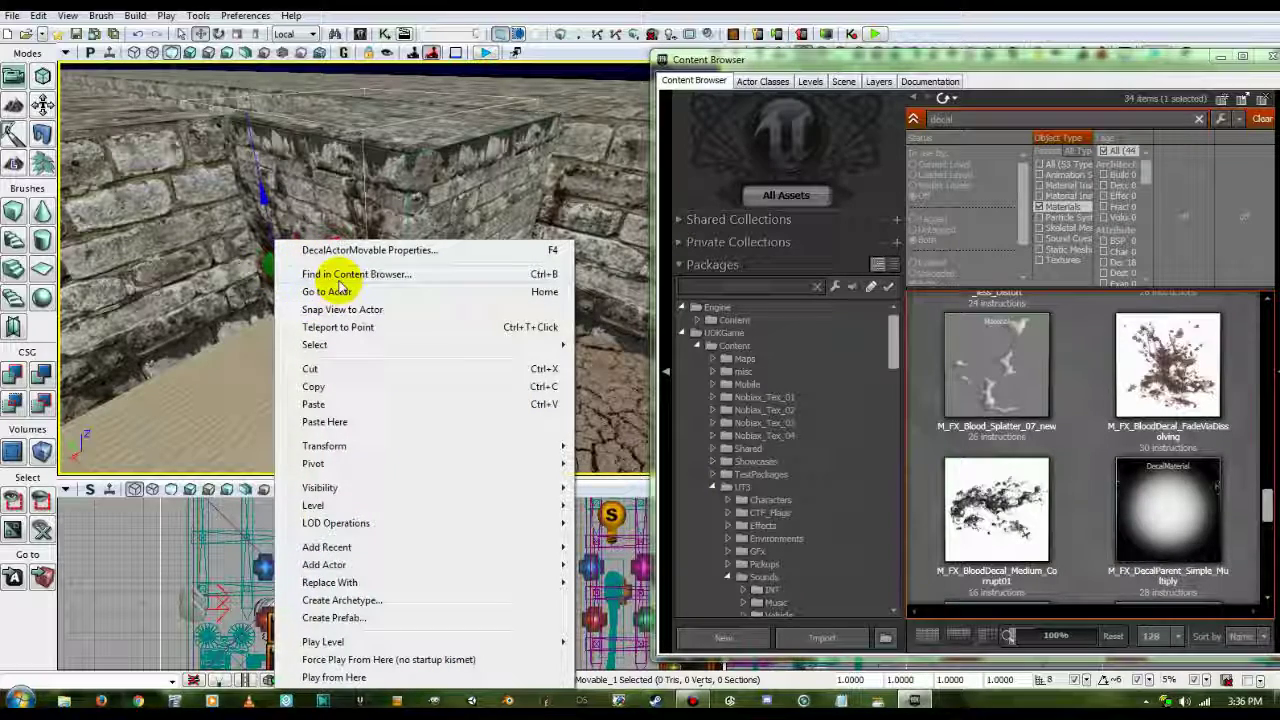
{"action": "left_click", "coordinate": [340, 278]}
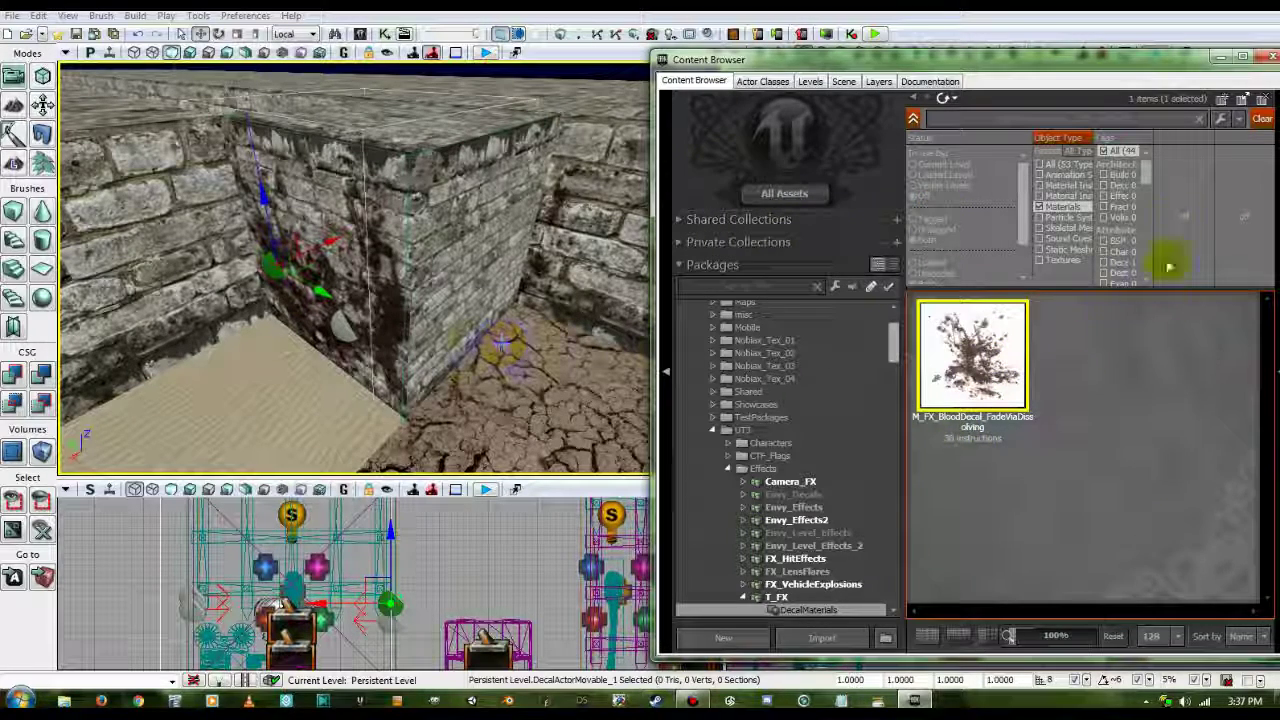
{"action": "left_click", "coordinate": [975, 124]}
{"action": "type", "text": "decal"}
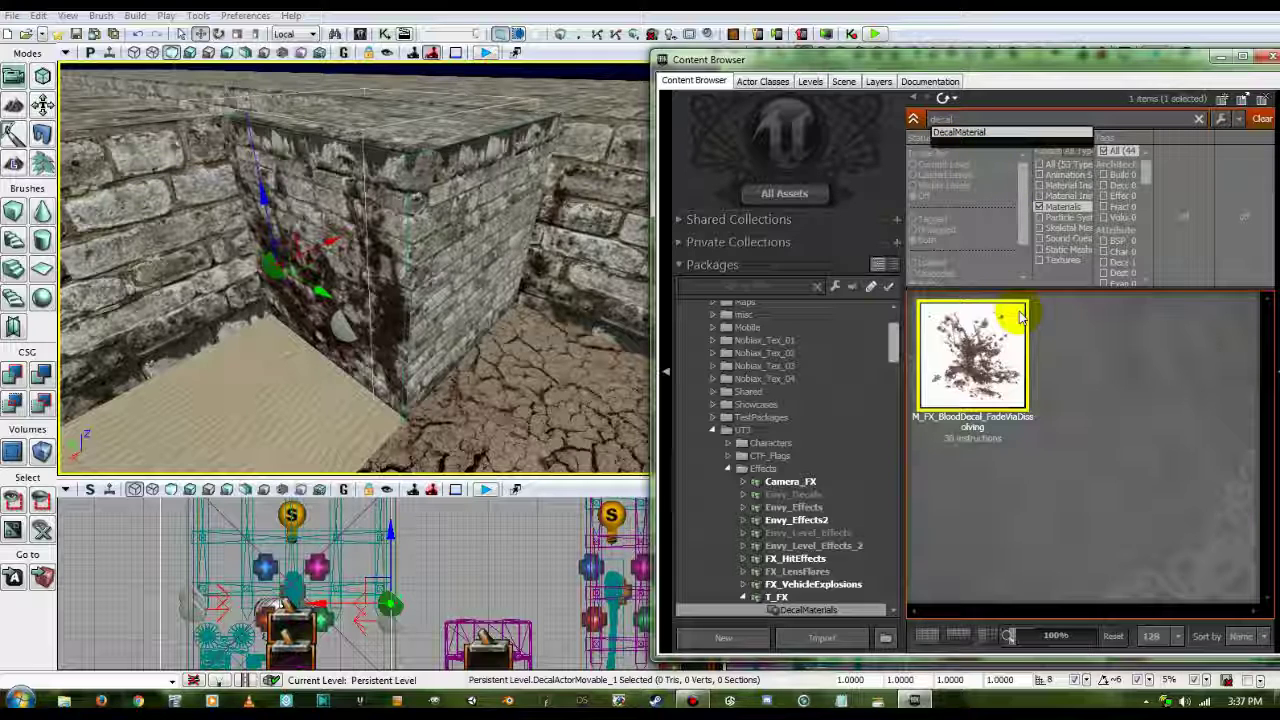
{"action": "left_click", "coordinate": [1000, 133]}
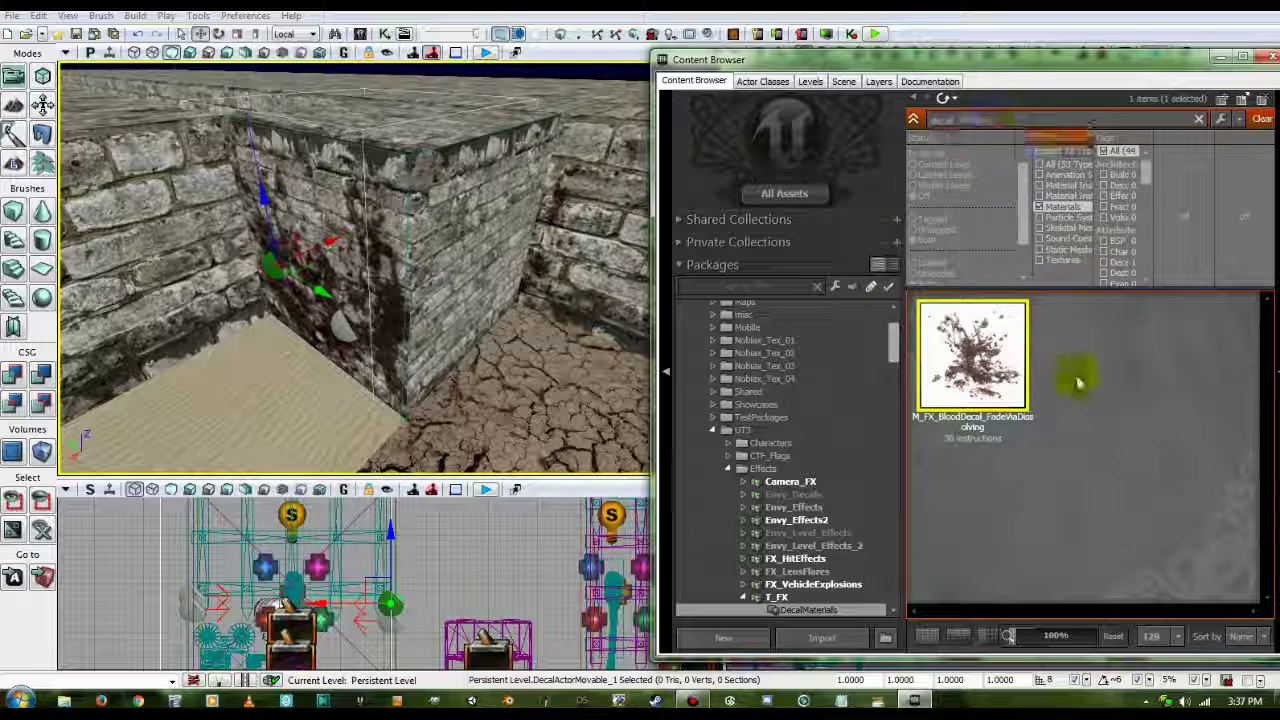
{"action": "left_click", "coordinate": [1198, 118]}
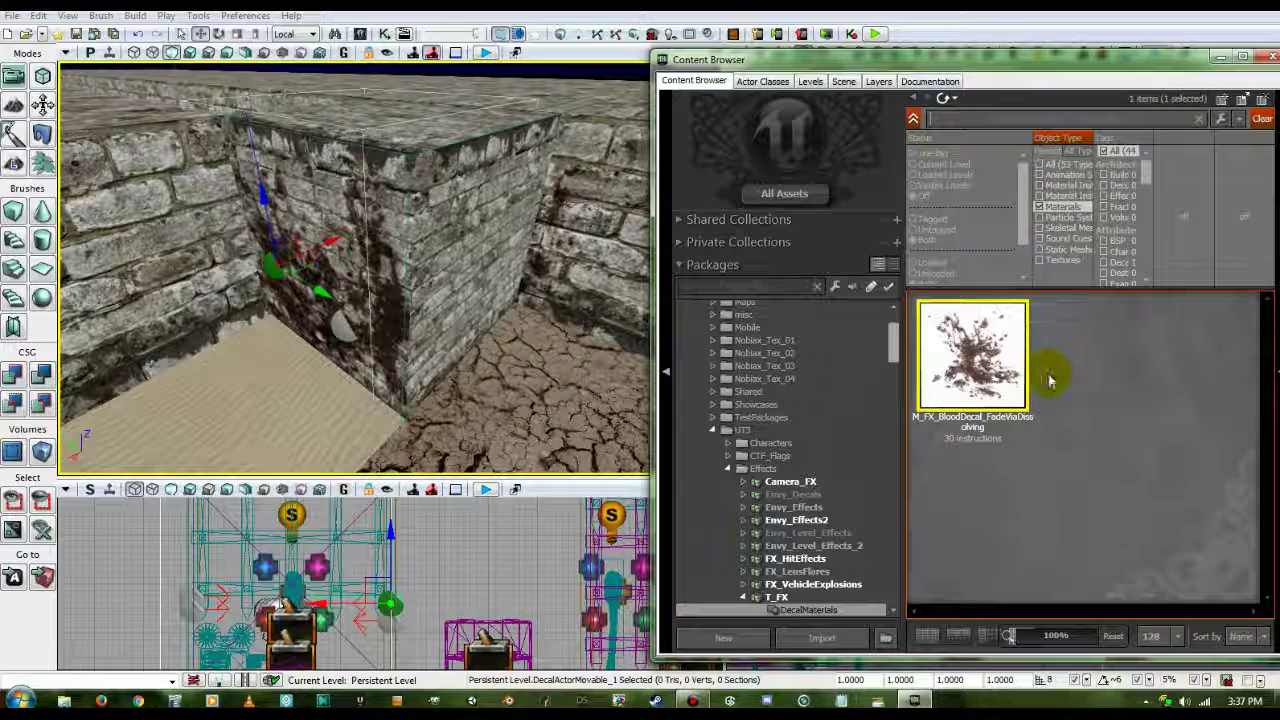
Search all assets for "decal" and select the M_FX_BloodDecal_Medium_Corrupt01 material
{"action": "left_click", "coordinate": [1050, 376]}
{"action": "left_click", "coordinate": [784, 193]}
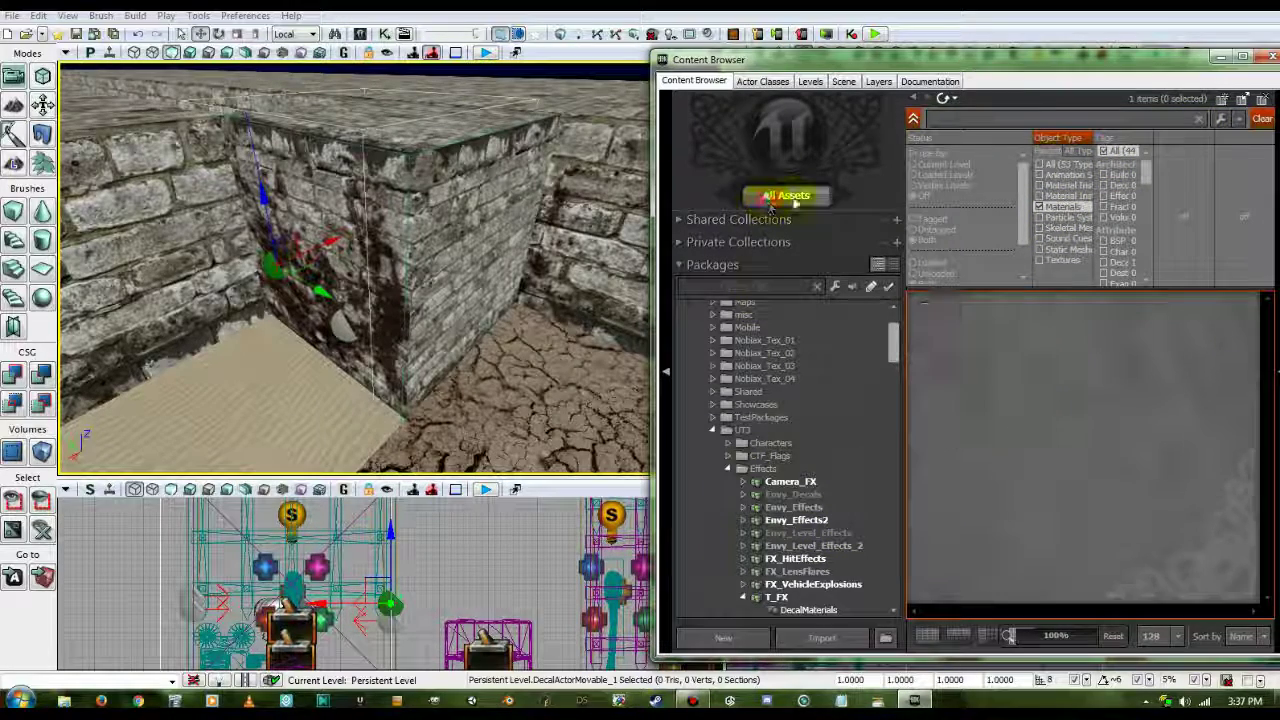
{"action": "left_click", "coordinate": [973, 120]}
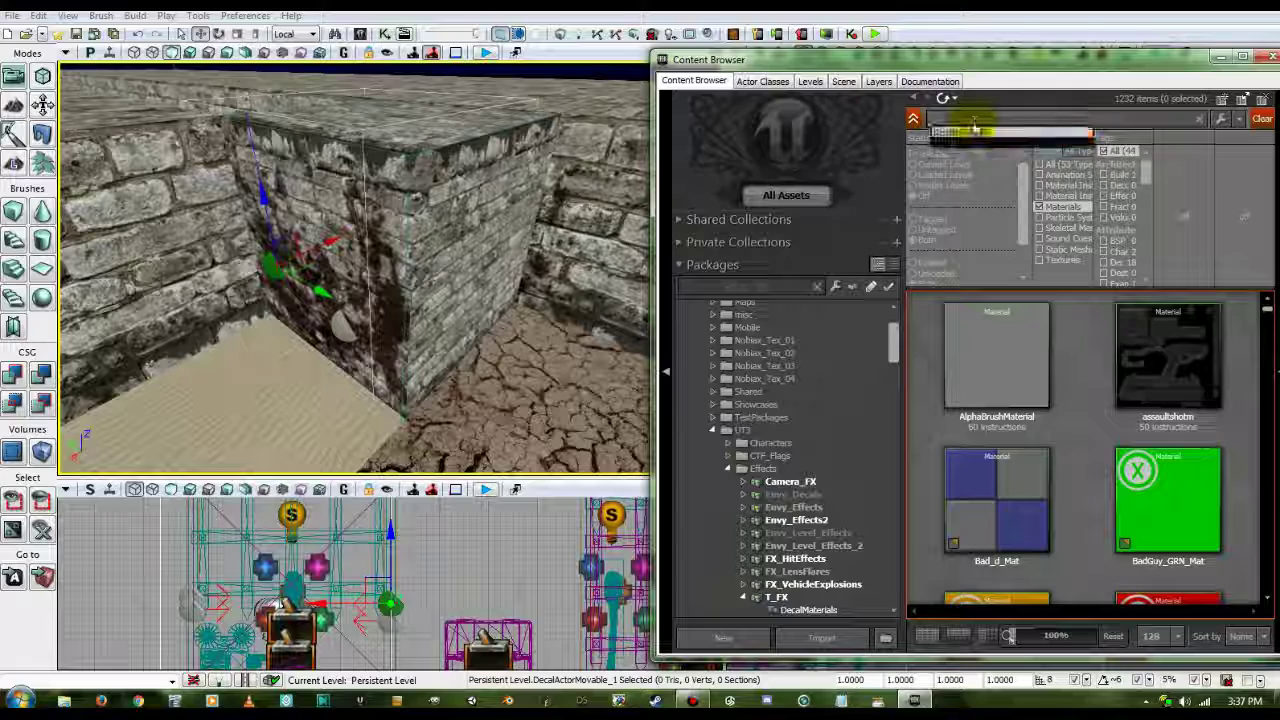
{"action": "type", "text": "decal"}
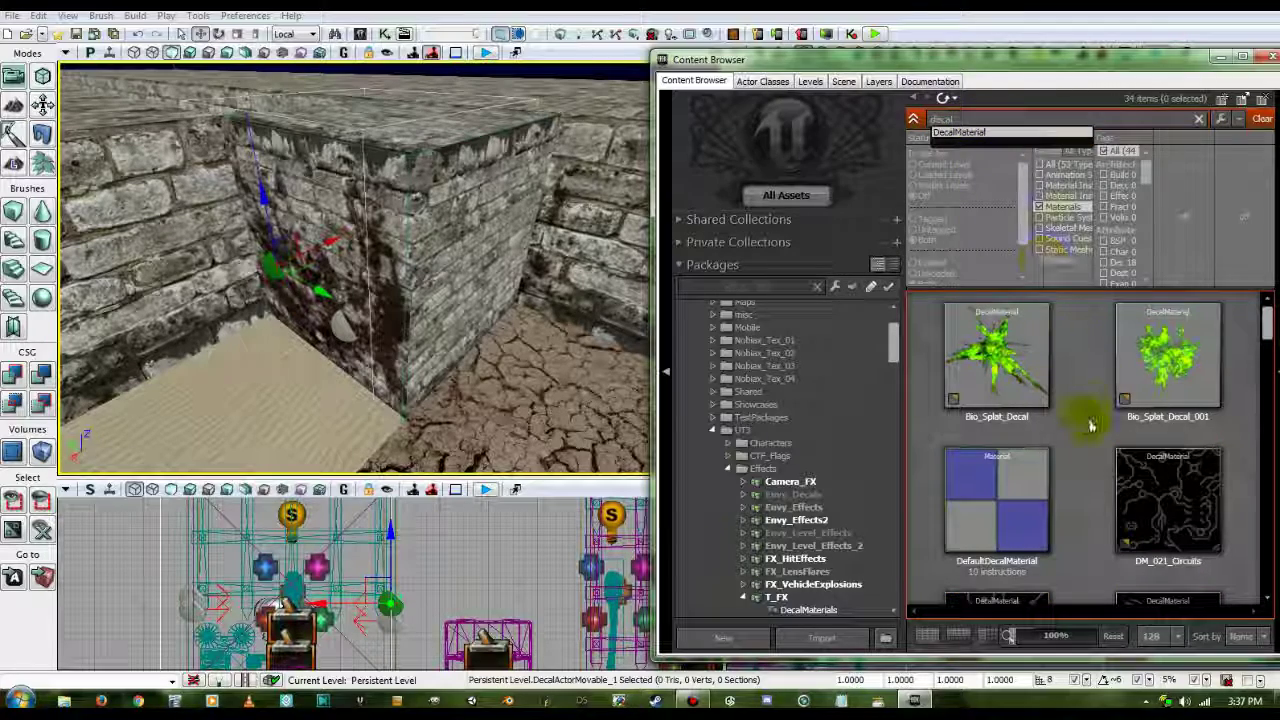
{"action": "scroll", "coordinate": [1089, 420], "scroll_direction": "down", "scroll_amount": 2}
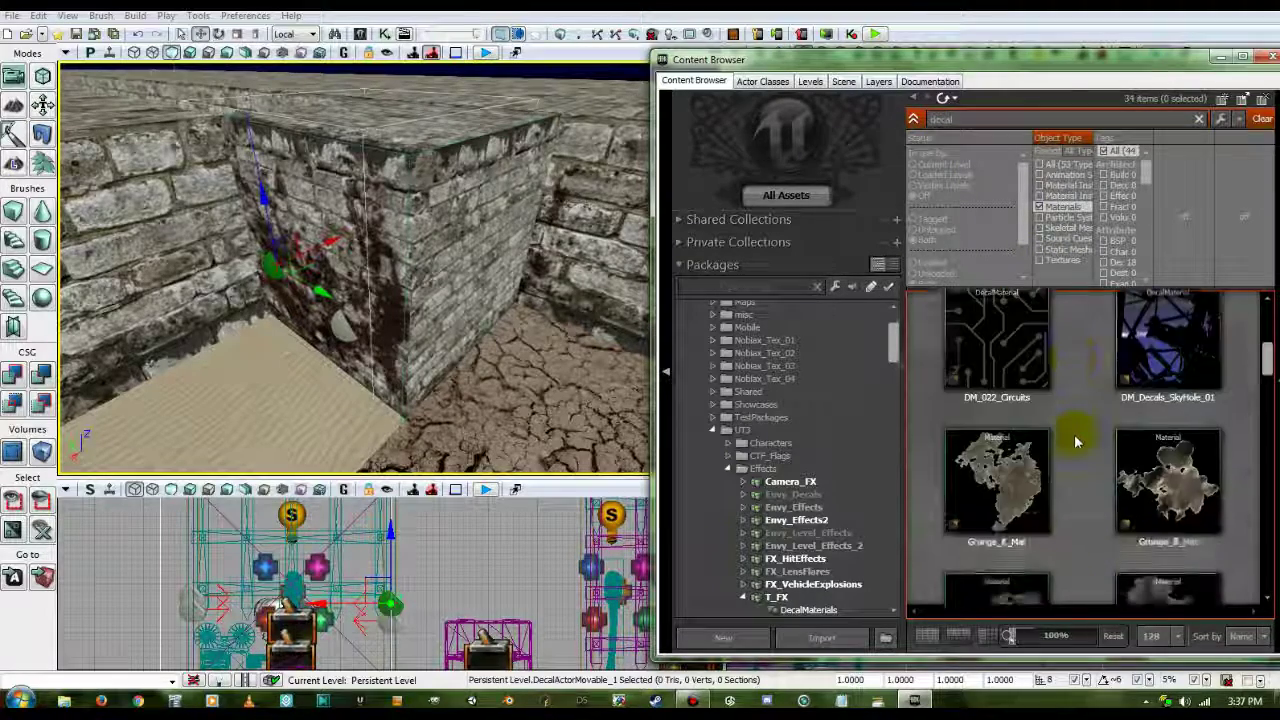
{"action": "scroll", "coordinate": [1075, 441], "scroll_direction": "down", "scroll_amount": 6}
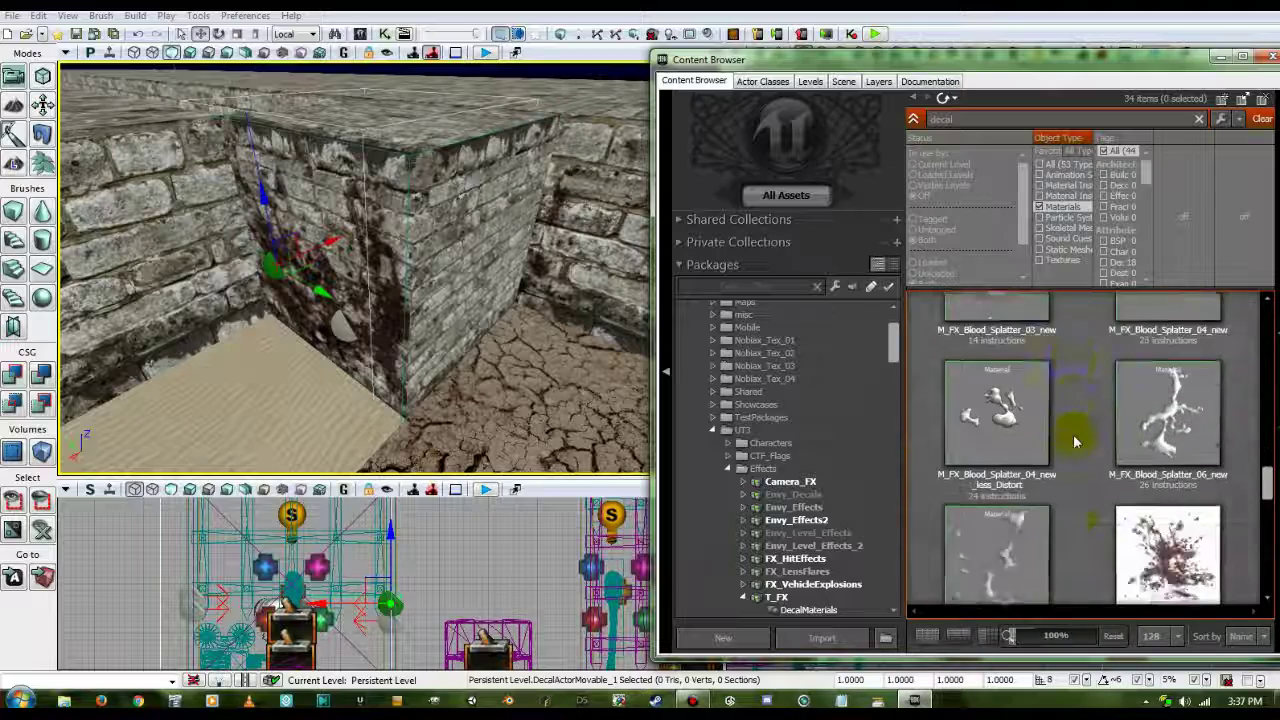
{"action": "scroll", "coordinate": [1075, 440], "scroll_direction": "down", "scroll_amount": 8}
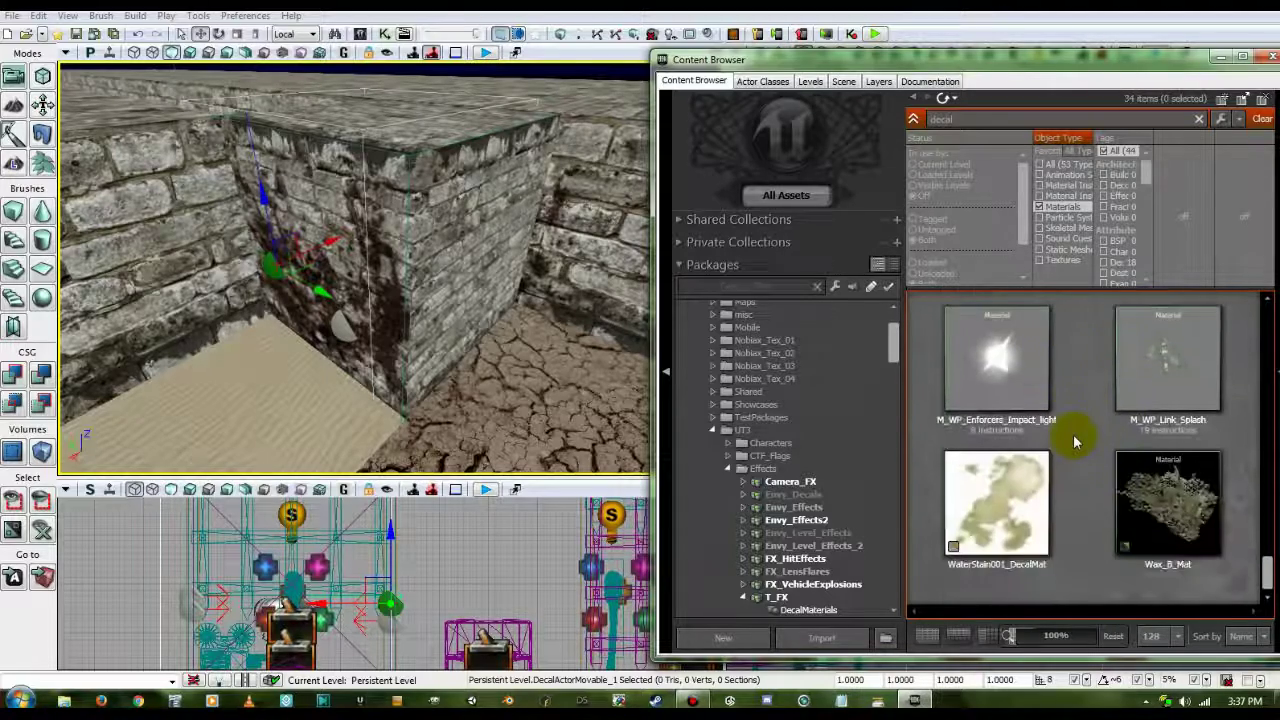
{"action": "scroll", "coordinate": [1085, 480], "scroll_direction": "up", "scroll_amount": 6}
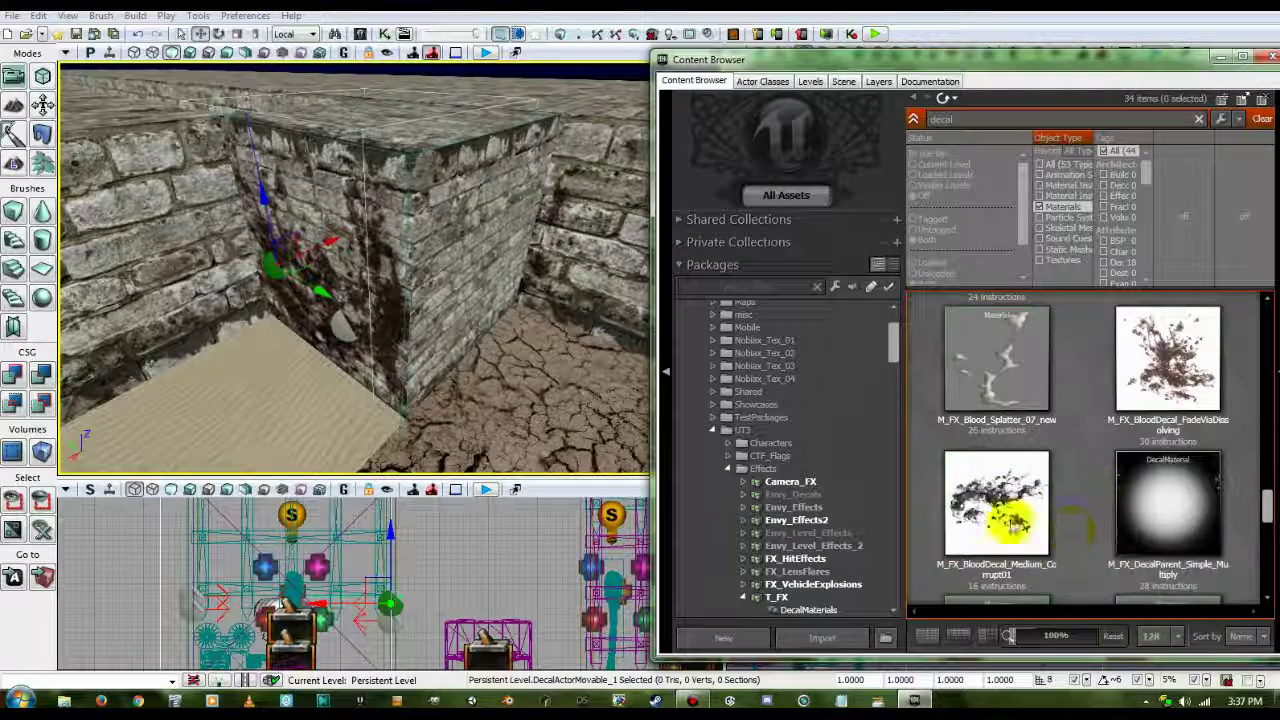
{"action": "left_click", "coordinate": [1012, 518]}
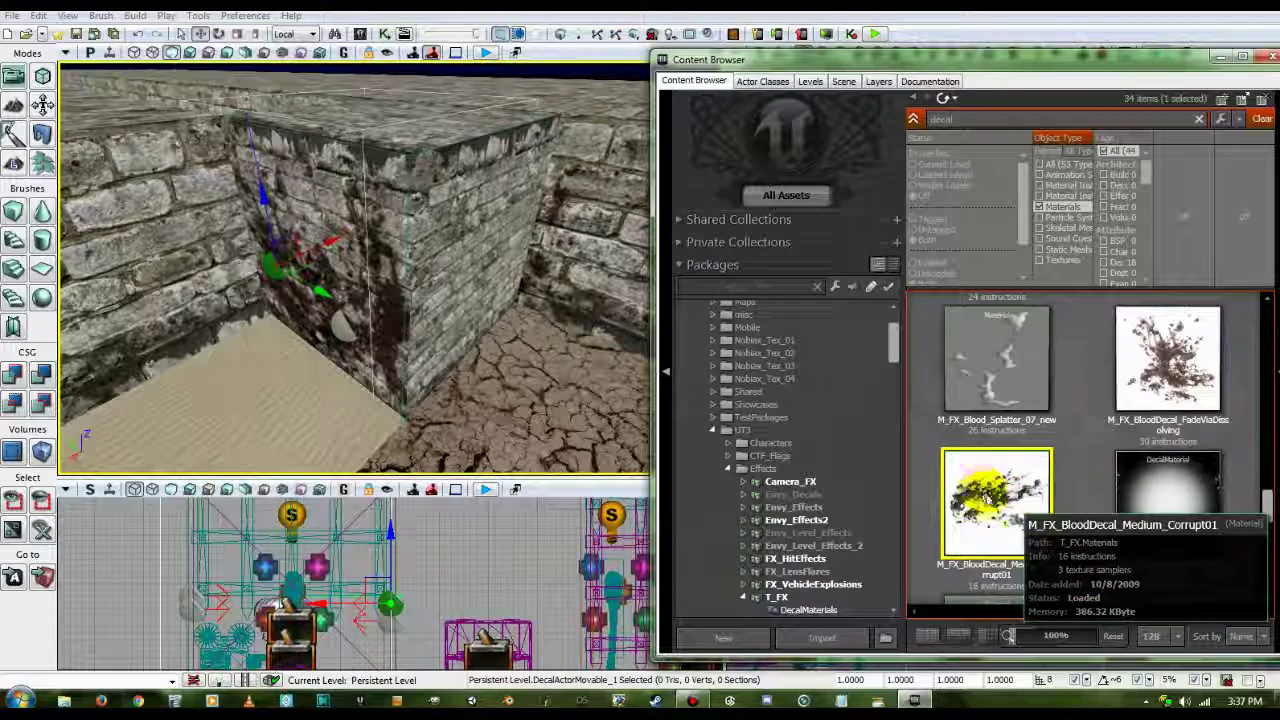
Open M_FX_BloodDecal_Medium_Corrupt01 in the Material Editor and examine its node graph
{"action": "left_click_drag", "start_coordinate": [986, 498], "coordinate": [421, 326]}
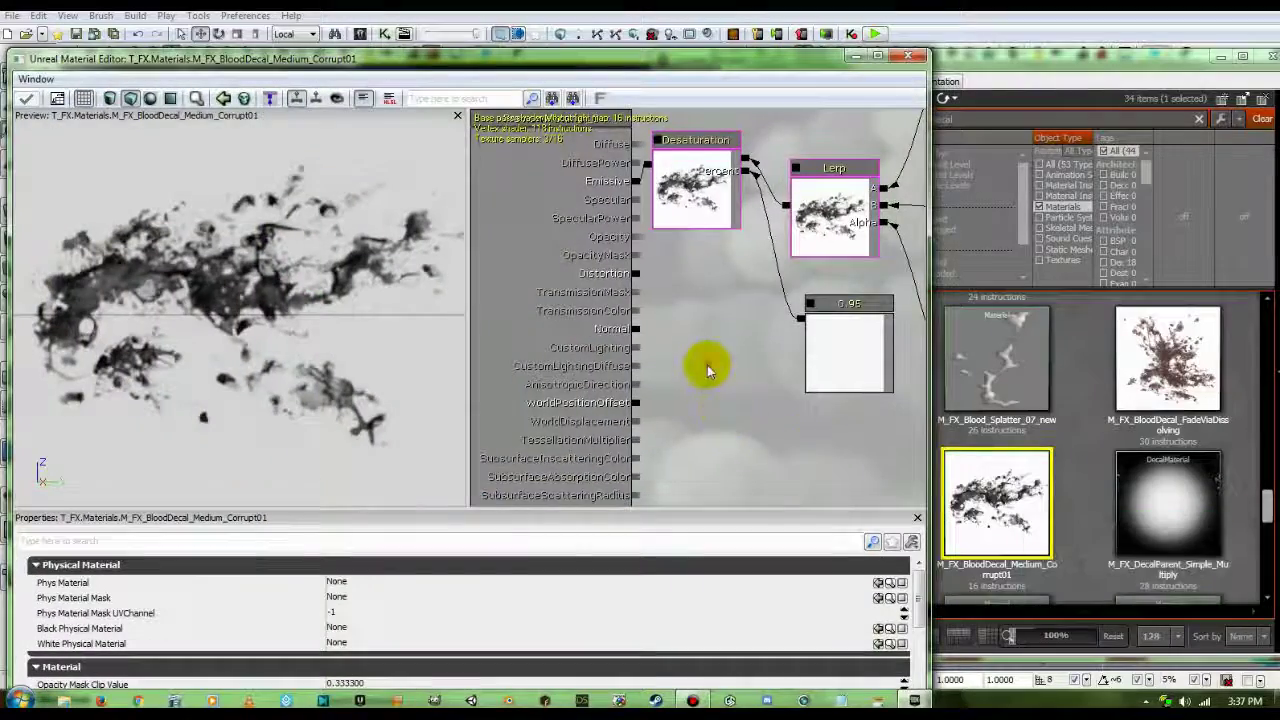
{"action": "left_click_drag", "start_coordinate": [707, 366], "coordinate": [724, 389]}
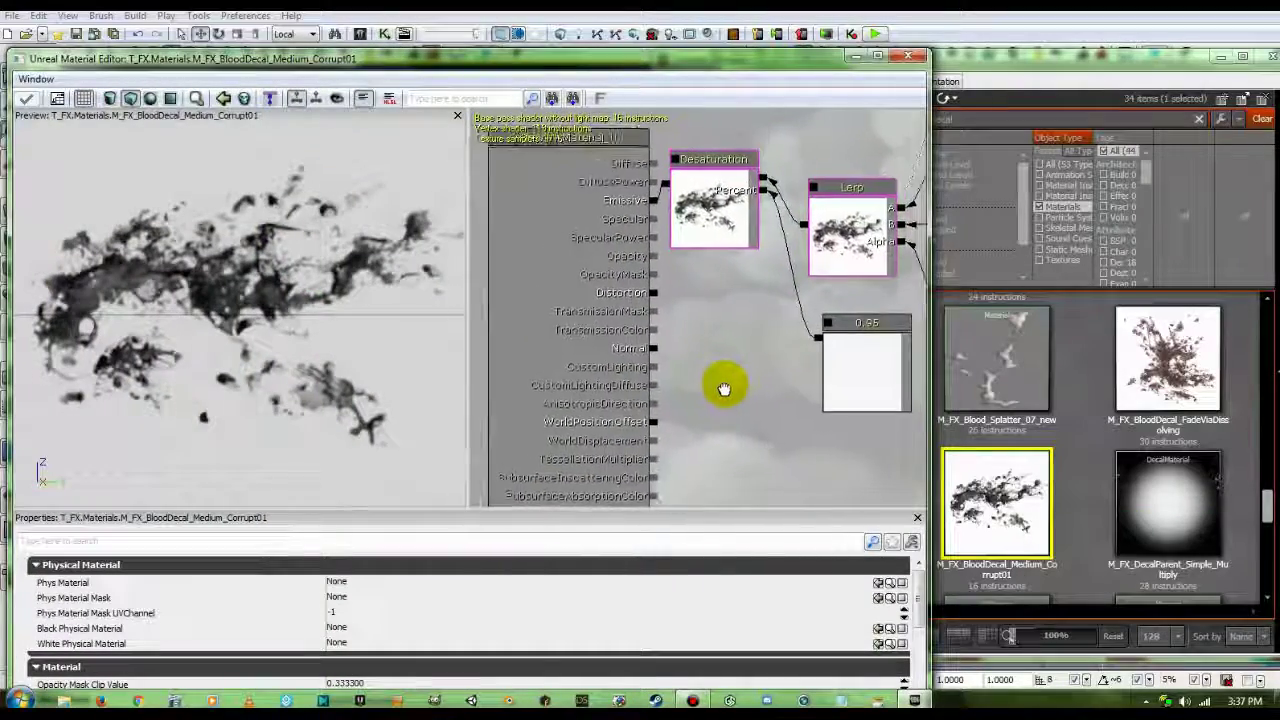
{"action": "scroll", "coordinate": [723, 388], "scroll_direction": "down", "scroll_amount": 5}
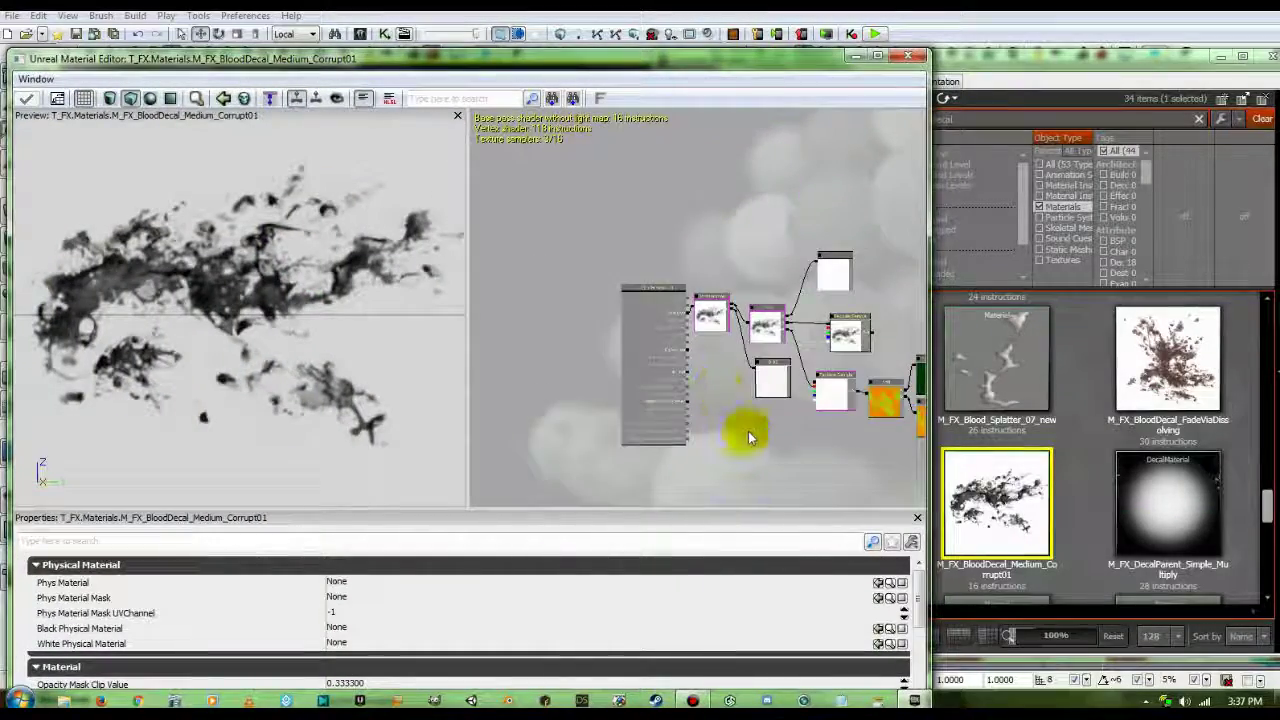
Examine the rest of the M_FX_BloodDecal_Medium_Corrupt01 node graph and close its Material Editor
{"action": "left_click_drag", "start_coordinate": [748, 432], "coordinate": [560, 374]}
{"action": "left_click_drag", "start_coordinate": [703, 429], "coordinate": [771, 426]}
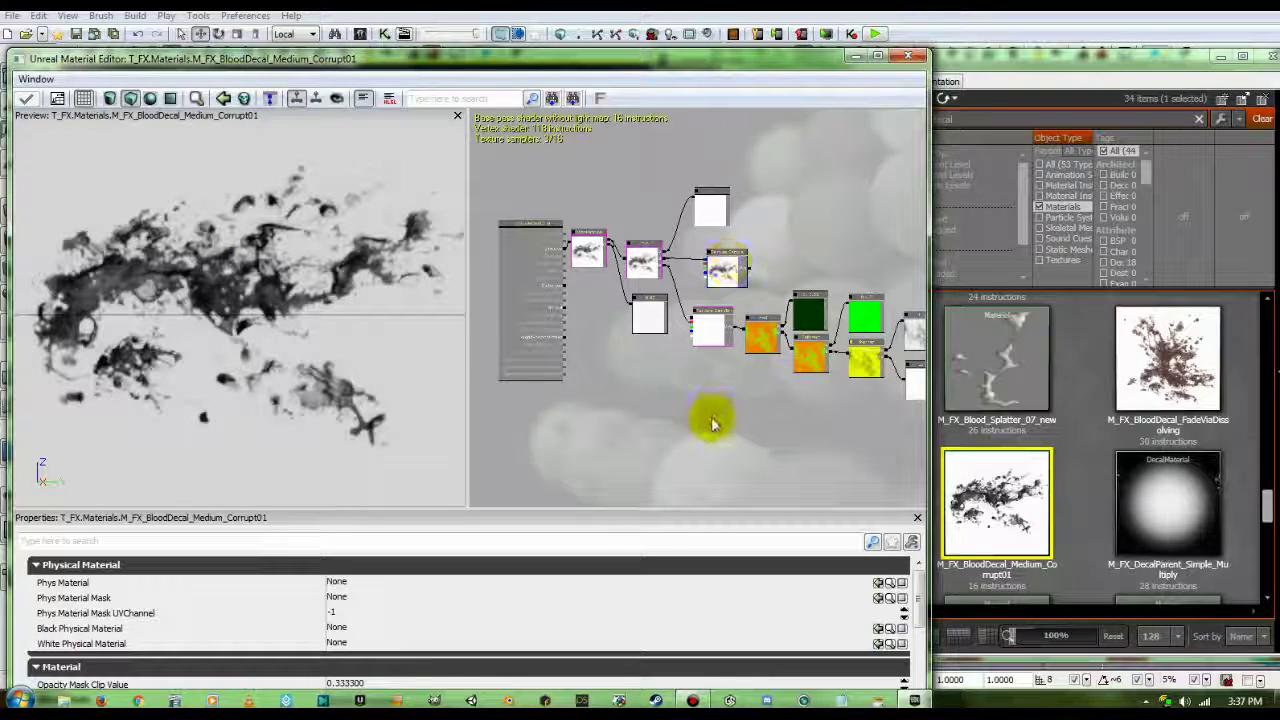
{"action": "left_click", "coordinate": [910, 57]}
Open M_FX_BloodDecal_FadeViaDissolving in the Material Editor, examine its node graph, and close the editor
{"action": "left_click", "coordinate": [1167, 358]}
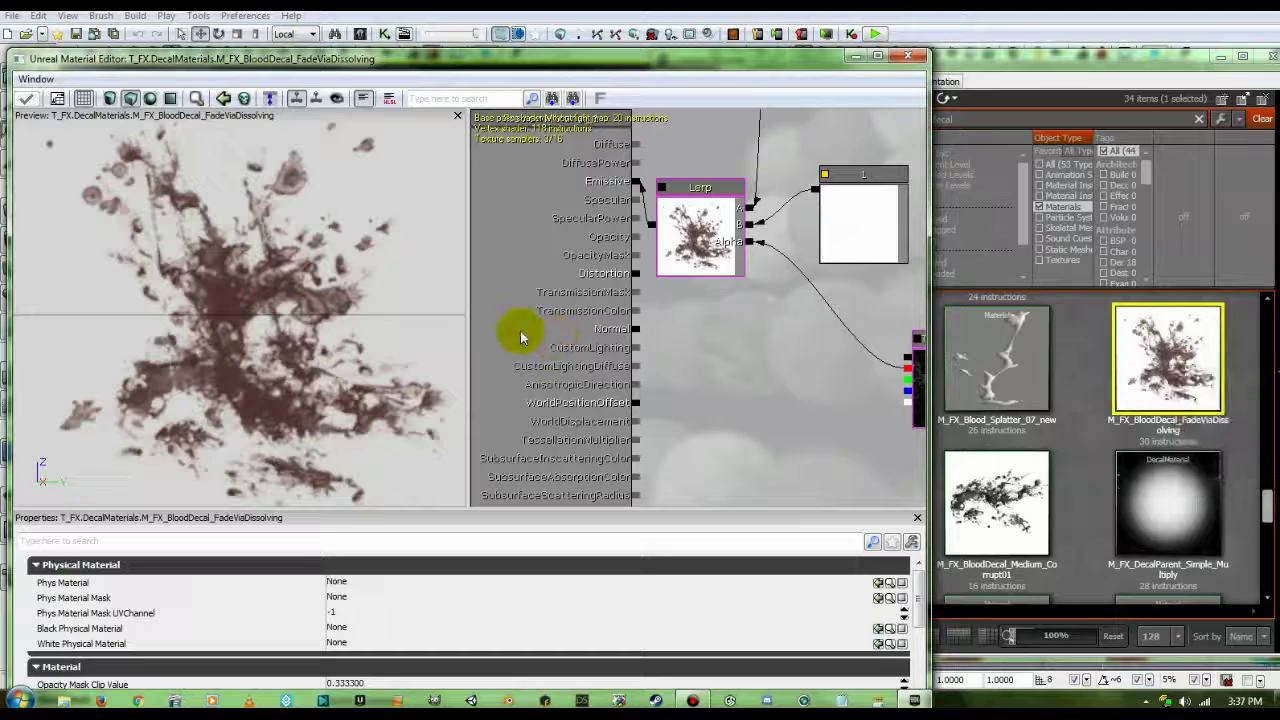
{"action": "scroll", "coordinate": [651, 406], "scroll_direction": "down", "scroll_amount": 8}
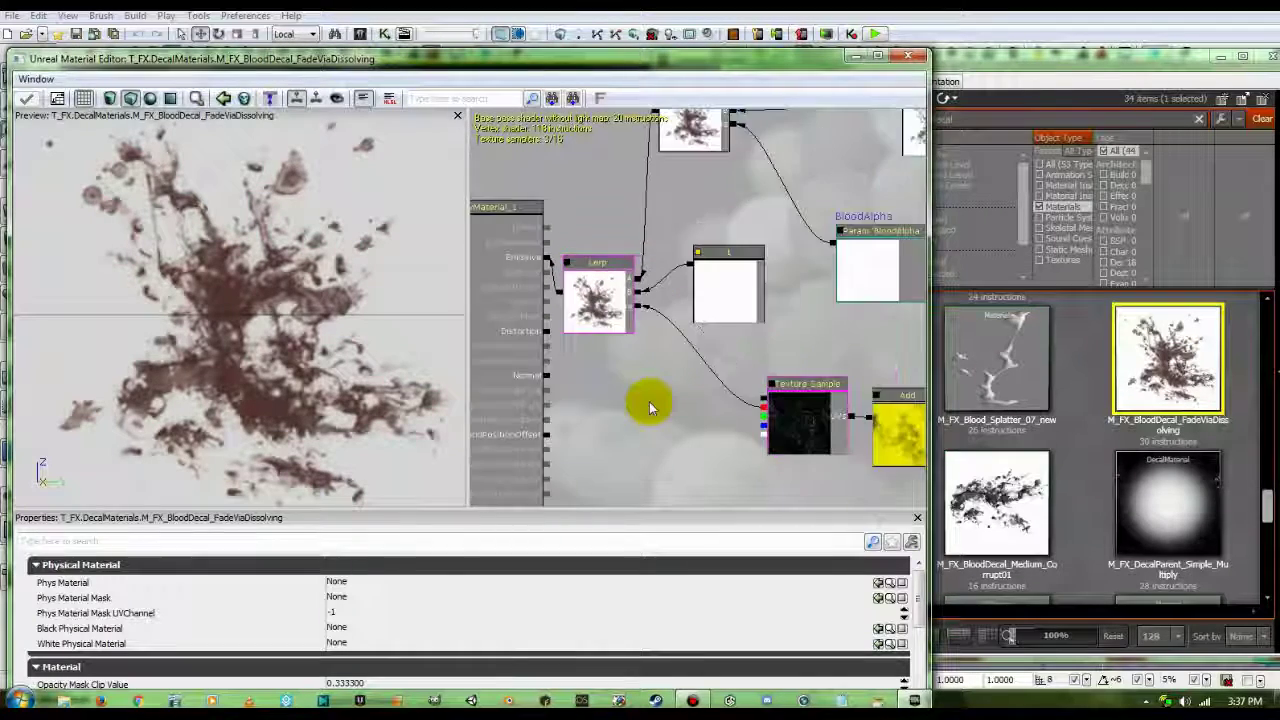
{"action": "left_click_drag", "start_coordinate": [707, 454], "coordinate": [631, 360]}
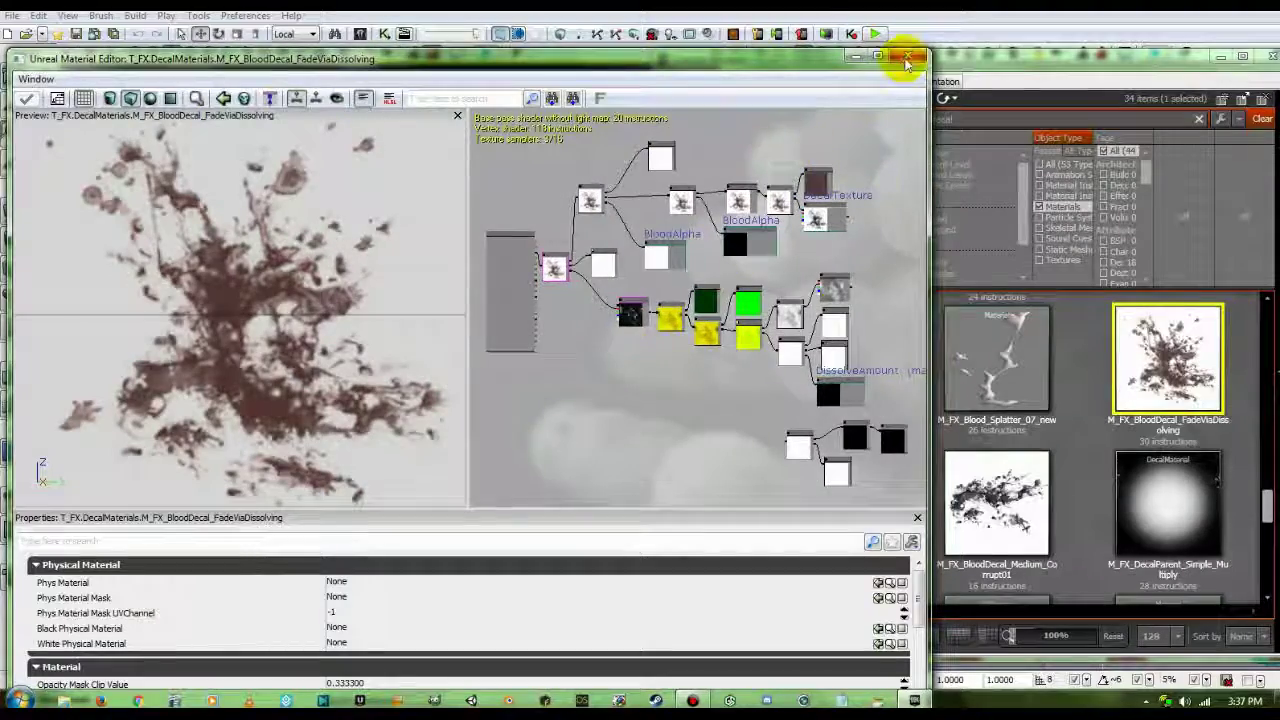
{"action": "left_click", "coordinate": [907, 57]}
Place an M_FX_BloodDecal_FadeViaDissolving decal on the brick wall beside the sand strip and duplicate it along the wall
{"action": "left_click_drag", "start_coordinate": [545, 370], "coordinate": [425, 340]}
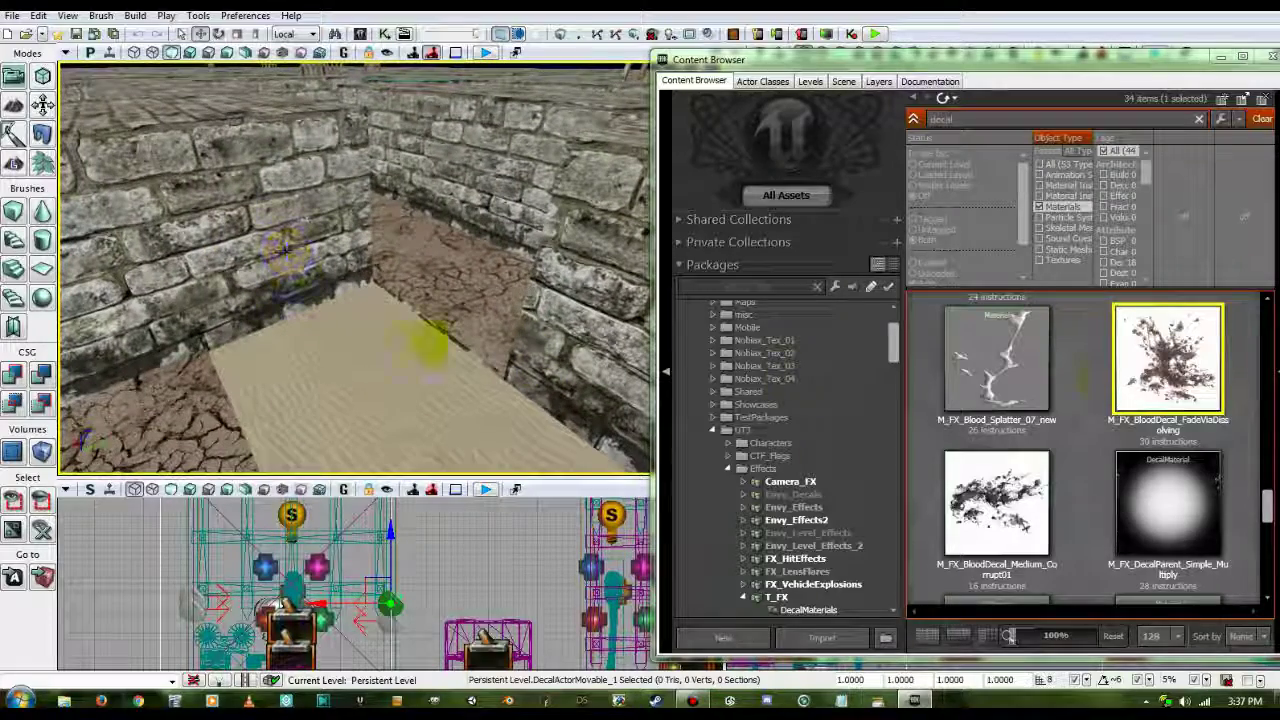
{"action": "left_click_drag", "start_coordinate": [1190, 380], "coordinate": [300, 271]}
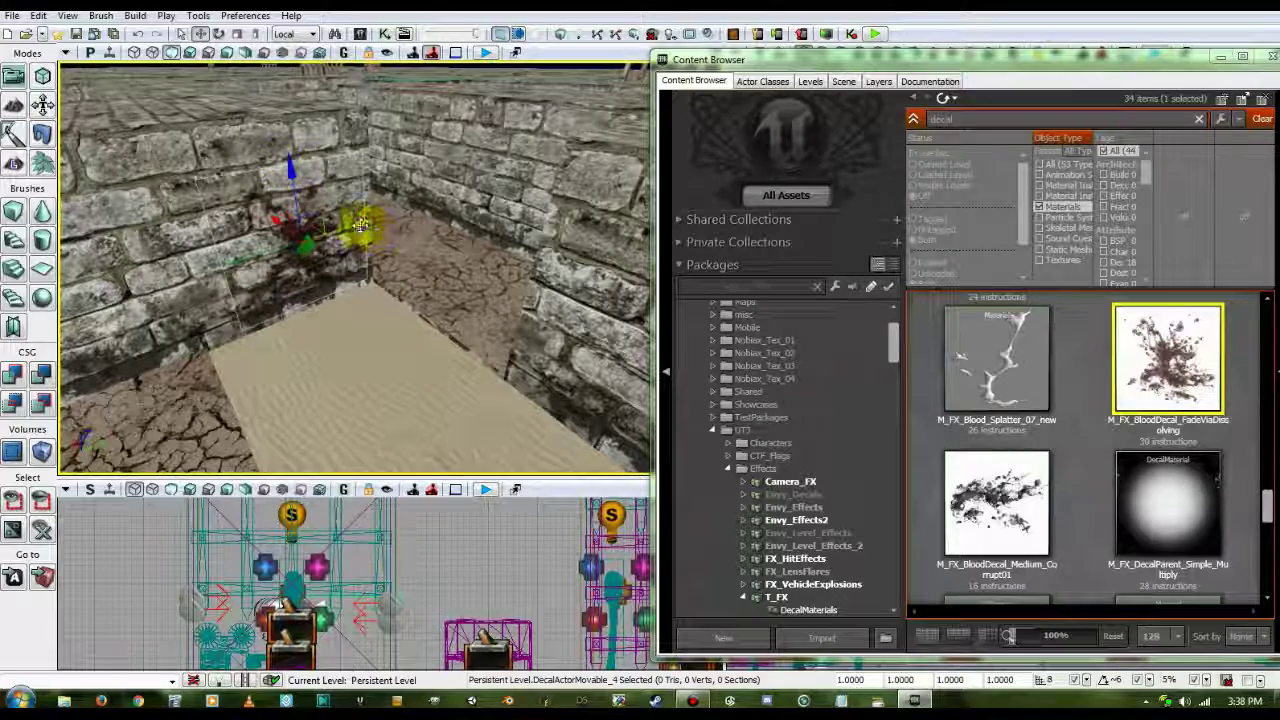
{"action": "mouse_move", "coordinate": [420, 338]}
{"action": "left_mouse_down"}
{"action": "mouse_move", "coordinate": [450, 300]}
{"action": "mouse_move", "coordinate": [410, 280]}
{"action": "mouse_move", "coordinate": [390, 310]}
{"action": "mouse_move", "coordinate": [410, 347]}
{"action": "left_mouse_up"}
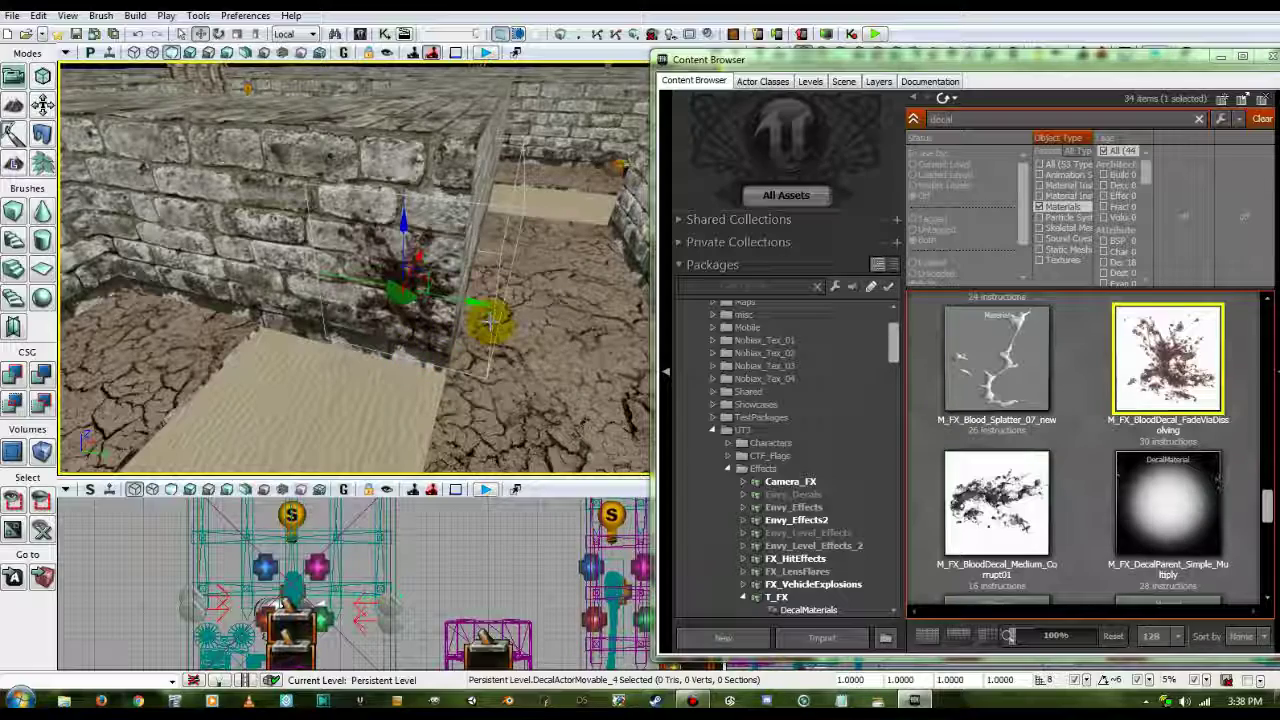
{"action": "left_click_drag", "start_coordinate": [479, 297], "coordinate": [475, 300]}
{"action": "left_click_drag", "start_coordinate": [391, 291], "coordinate": [347, 295]}
{"action": "mouse_move", "coordinate": [320, 418]}
{"action": "left_mouse_down"}
{"action": "mouse_move", "coordinate": [290, 380]}
{"action": "mouse_move", "coordinate": [314, 415]}
{"action": "left_mouse_up"}
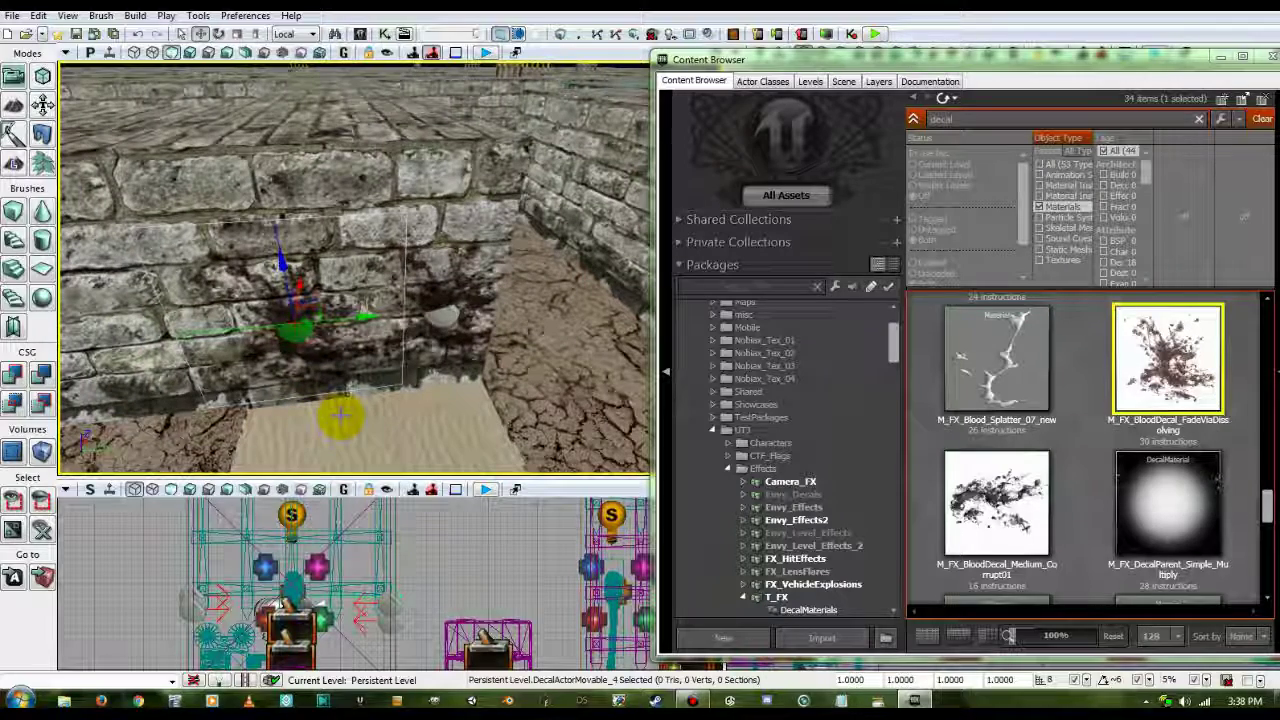
Rotate the selected wall decal within the wall plane so its splatter differs from its twin, and lower it slightly
{"action": "left_click", "coordinate": [218, 33]}
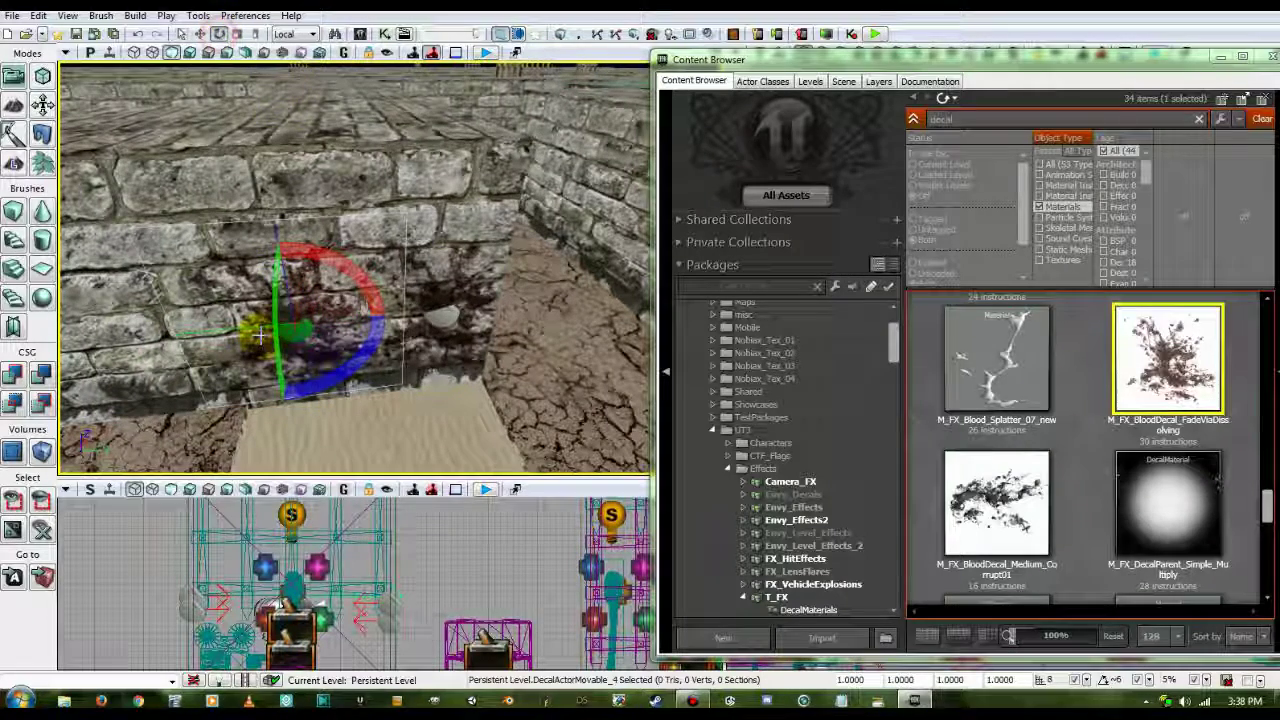
{"action": "left_click_drag", "start_coordinate": [338, 266], "coordinate": [158, 325]}
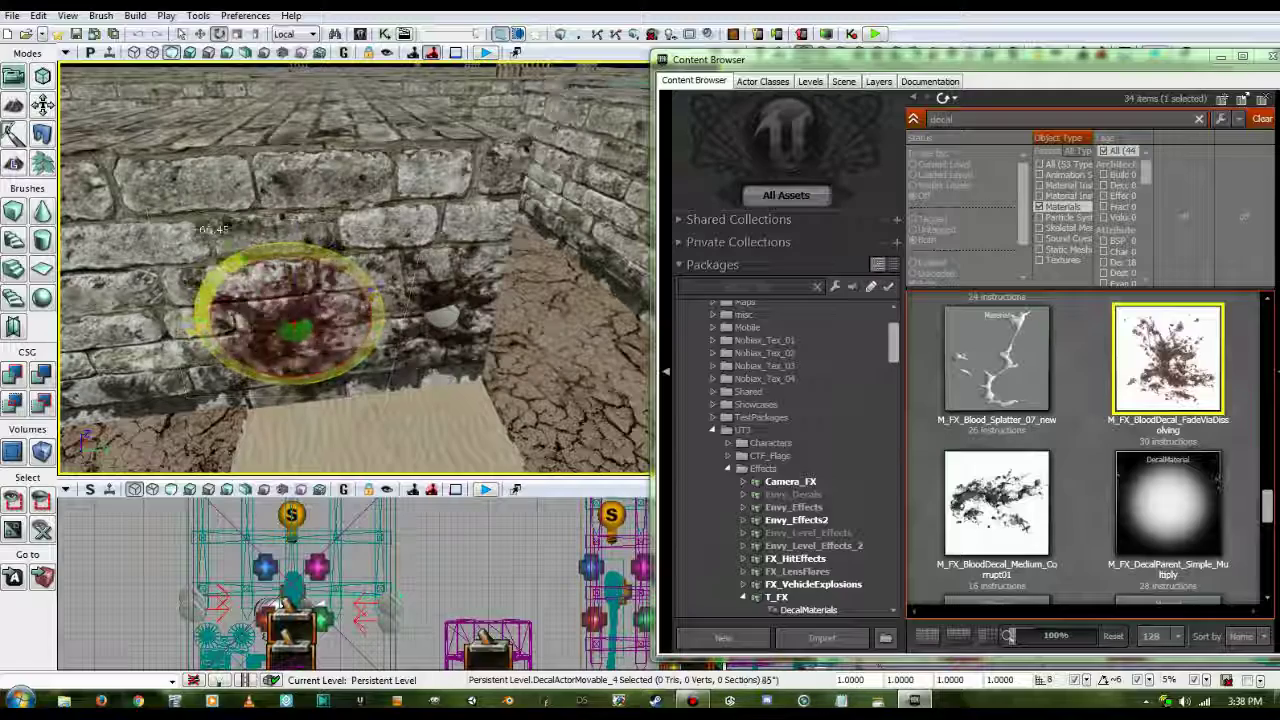
{"action": "left_click_drag", "start_coordinate": [325, 250], "coordinate": [390, 298]}
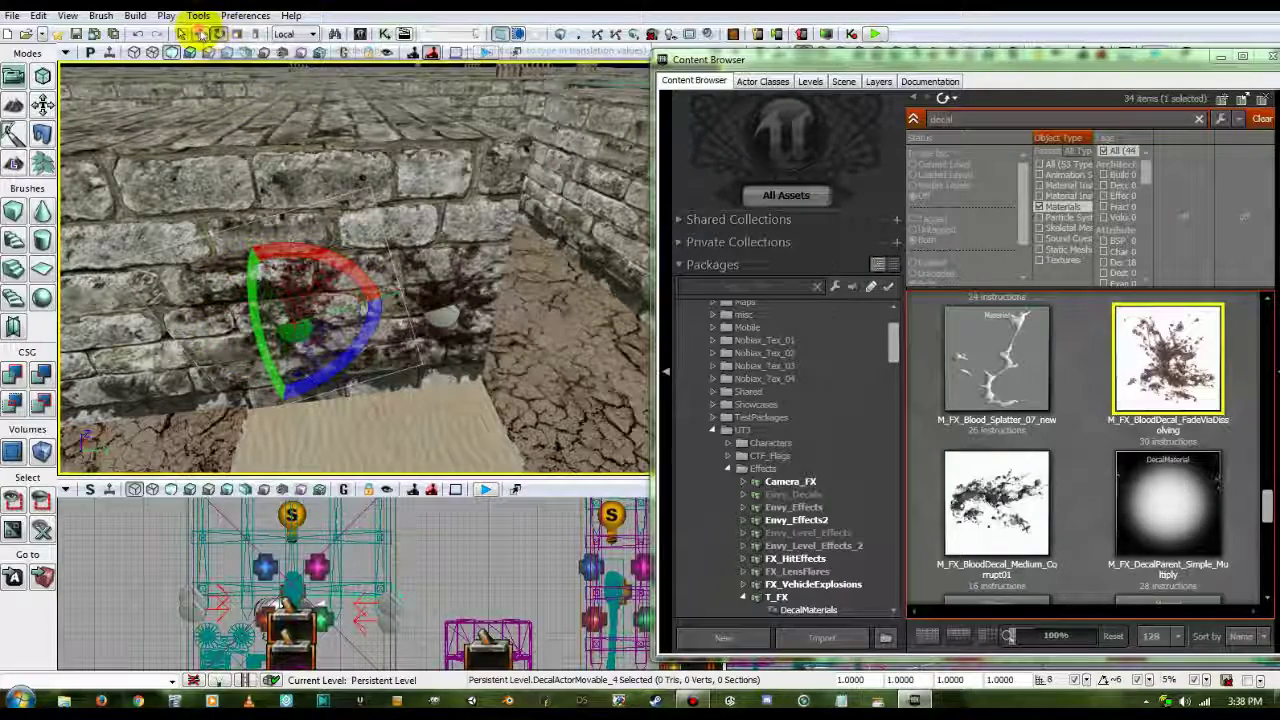
{"action": "left_click", "coordinate": [200, 33]}
{"action": "mouse_move", "coordinate": [319, 376]}
{"action": "left_mouse_down"}
{"action": "mouse_move", "coordinate": [310, 360]}
{"action": "mouse_move", "coordinate": [343, 394]}
{"action": "mouse_move", "coordinate": [323, 366]}
{"action": "mouse_move", "coordinate": [330, 384]}
{"action": "left_mouse_up"}
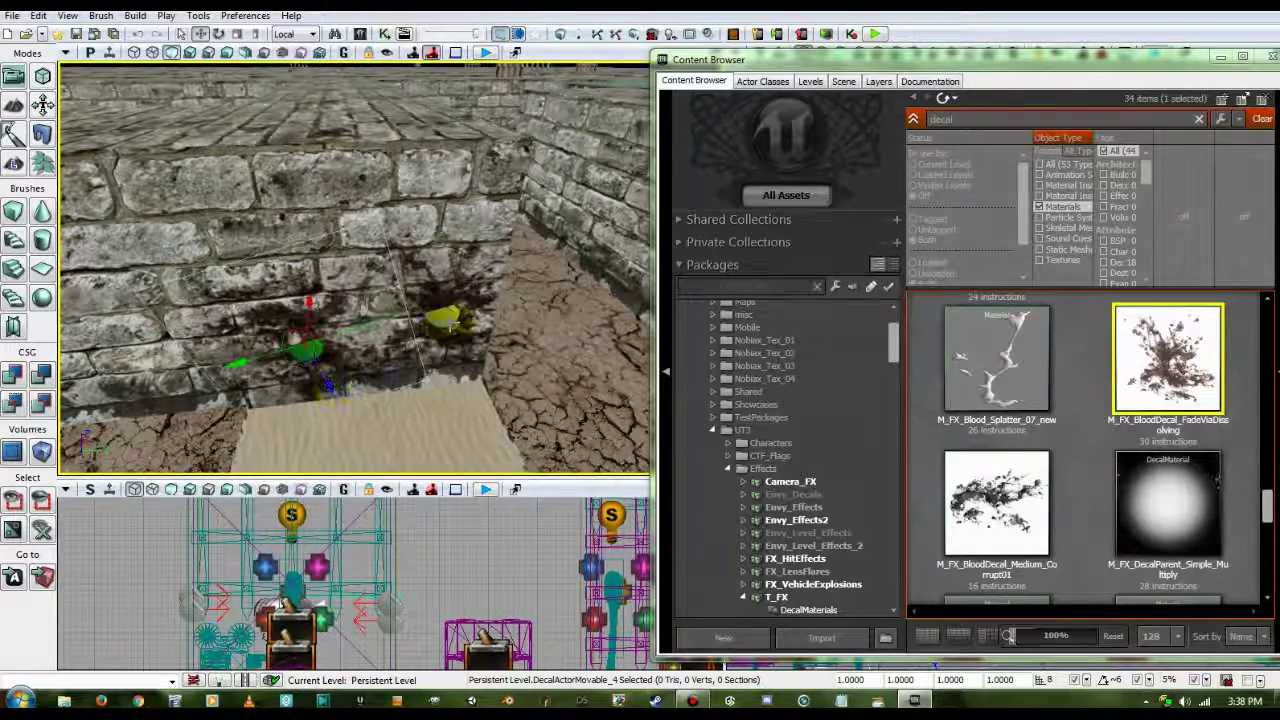
Select the neighbouring blood decal near the wall corner and move it closer to its twin and down the wall
{"action": "left_click", "coordinate": [440, 315]}
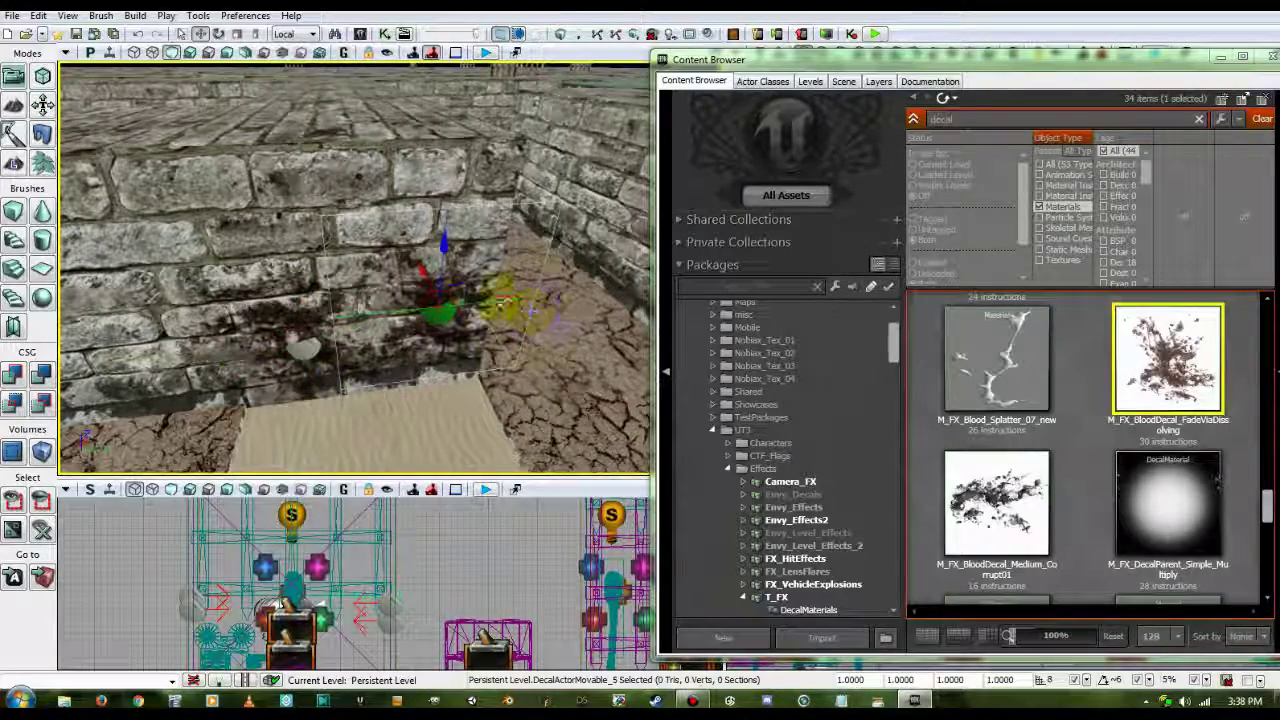
{"action": "left_click_drag", "start_coordinate": [505, 303], "coordinate": [482, 302]}
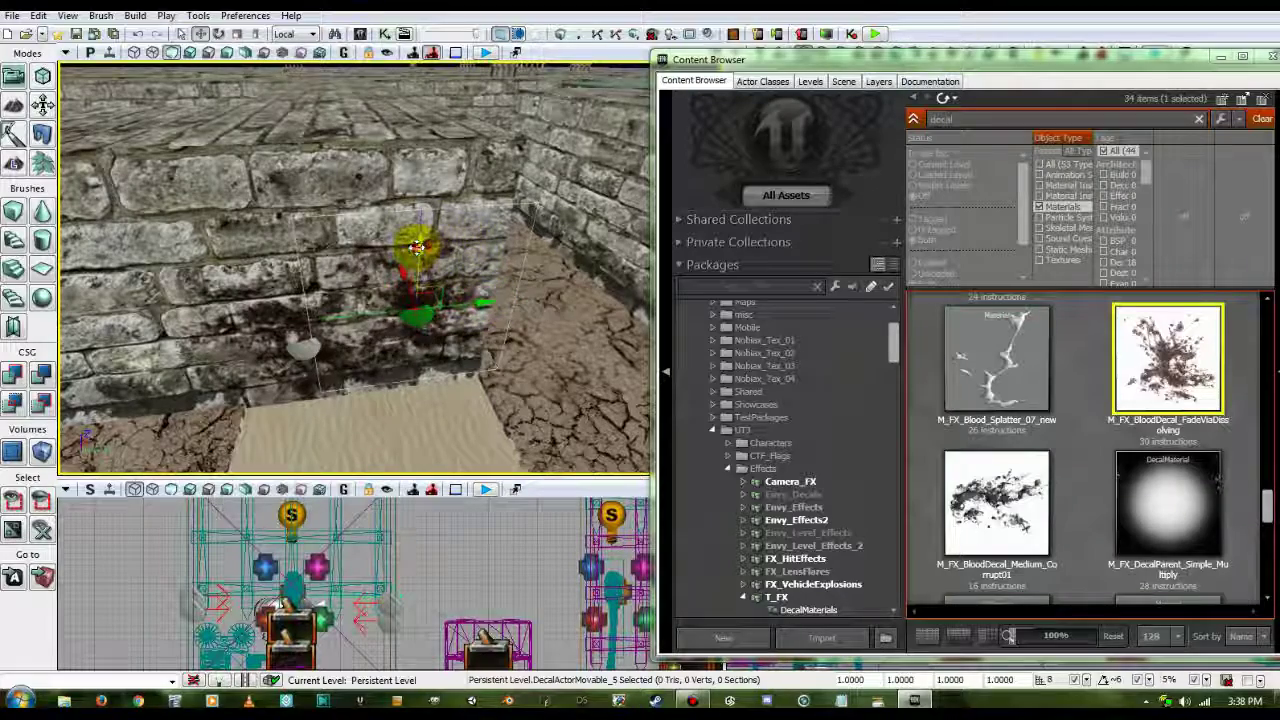
{"action": "left_click_drag", "start_coordinate": [418, 246], "coordinate": [416, 292]}
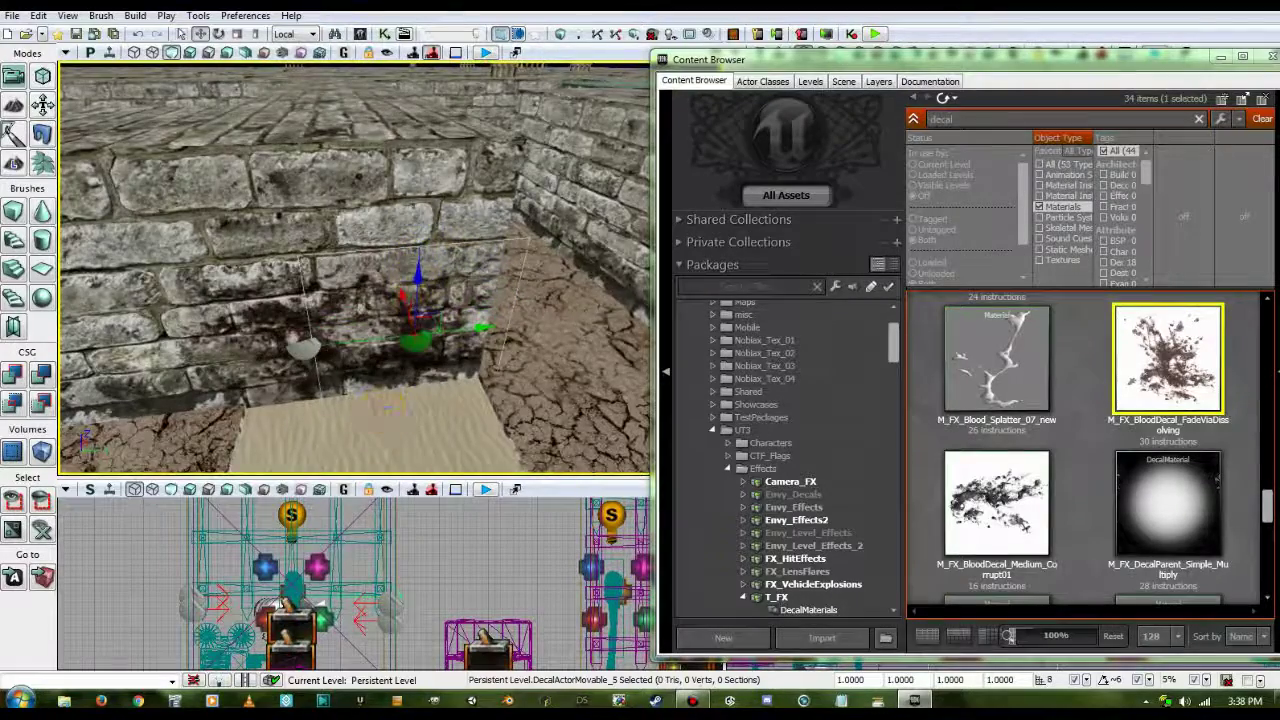
Place an M_FX_BloodDecal_FadeViaDissolving decal on the sand-textured floor strip, enlarge it, and move it along the strip
{"action": "right_click_drag", "start_coordinate": [386, 404], "coordinate": [381, 407]}
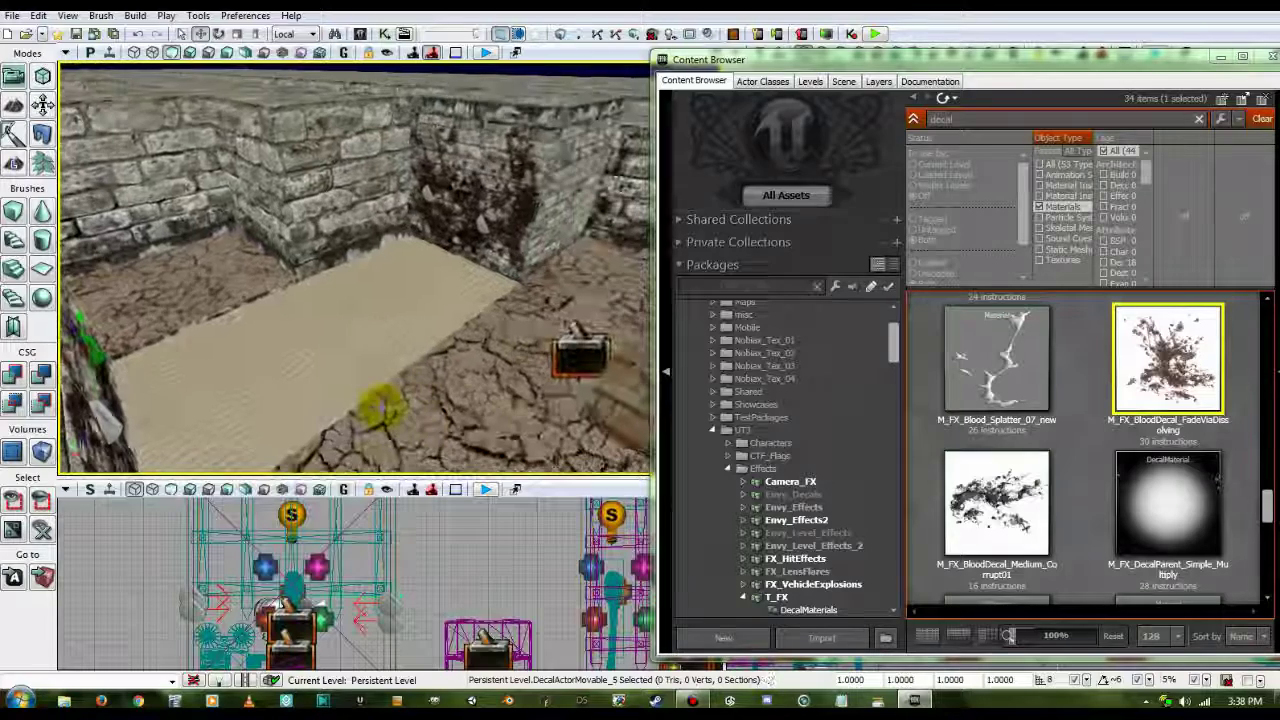
{"action": "left_click_drag", "start_coordinate": [1202, 362], "coordinate": [361, 352]}
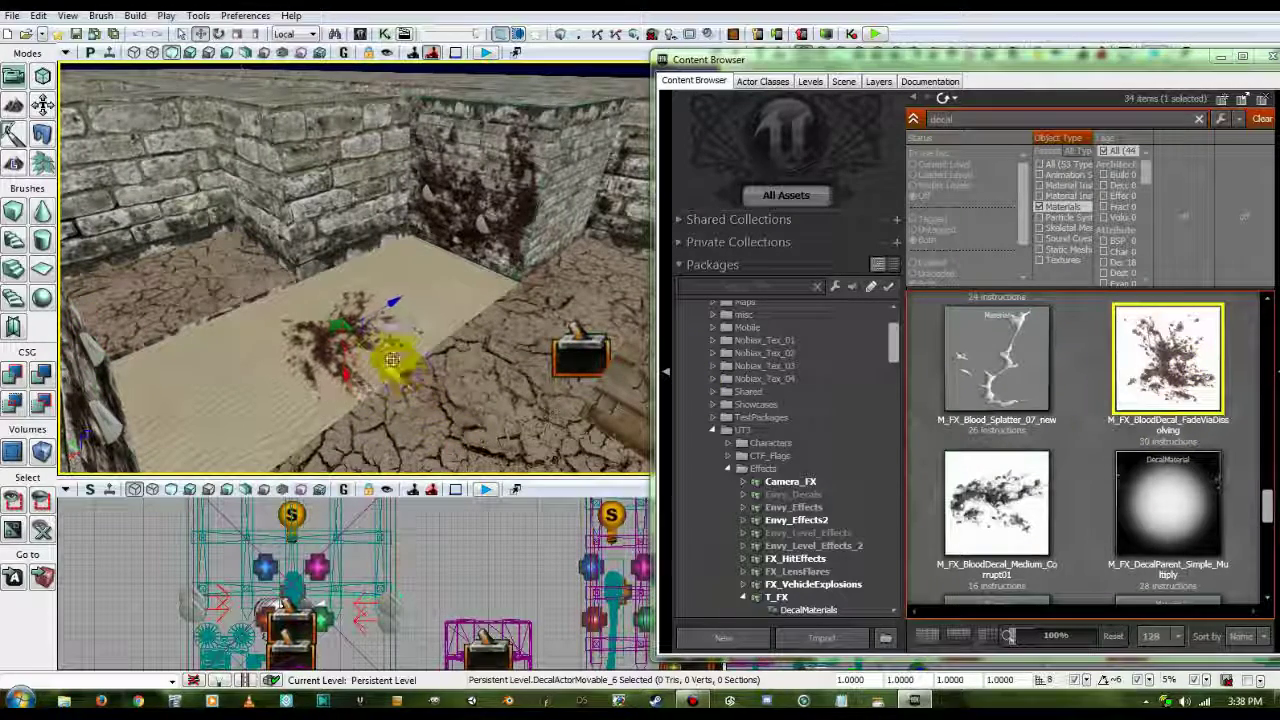
{"action": "left_click", "coordinate": [256, 35]}
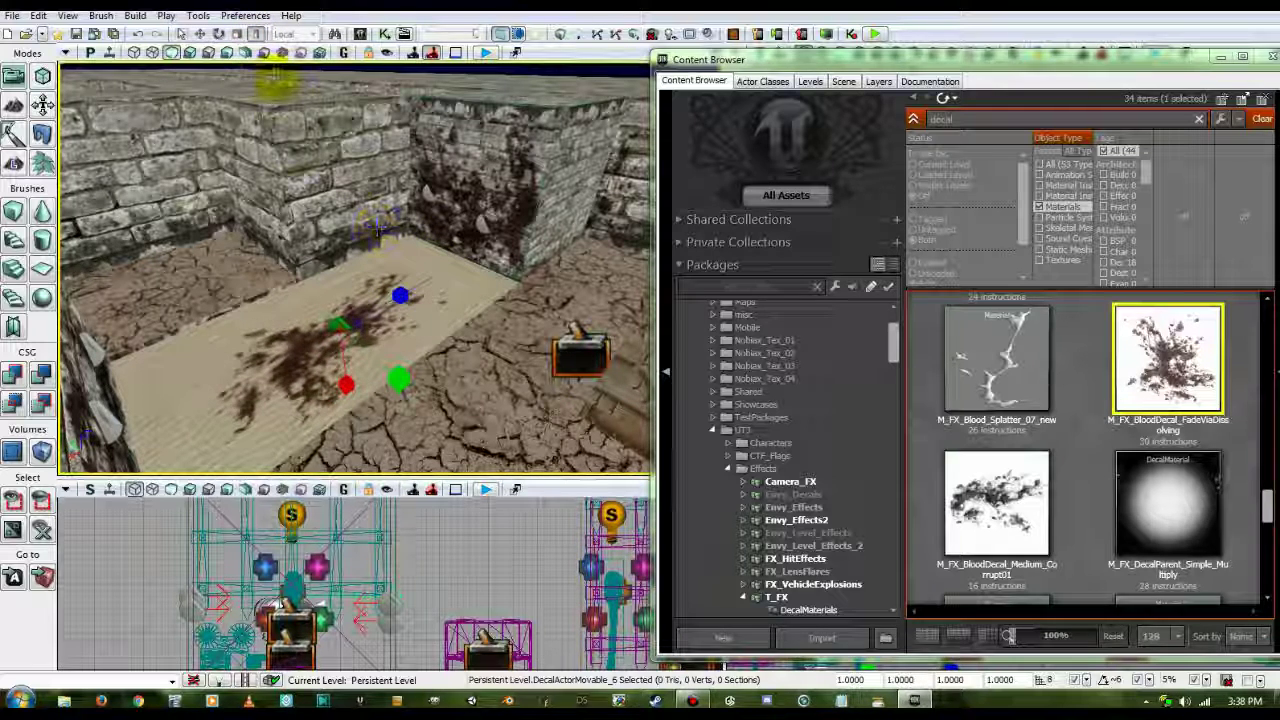
{"action": "left_click", "coordinate": [202, 36]}
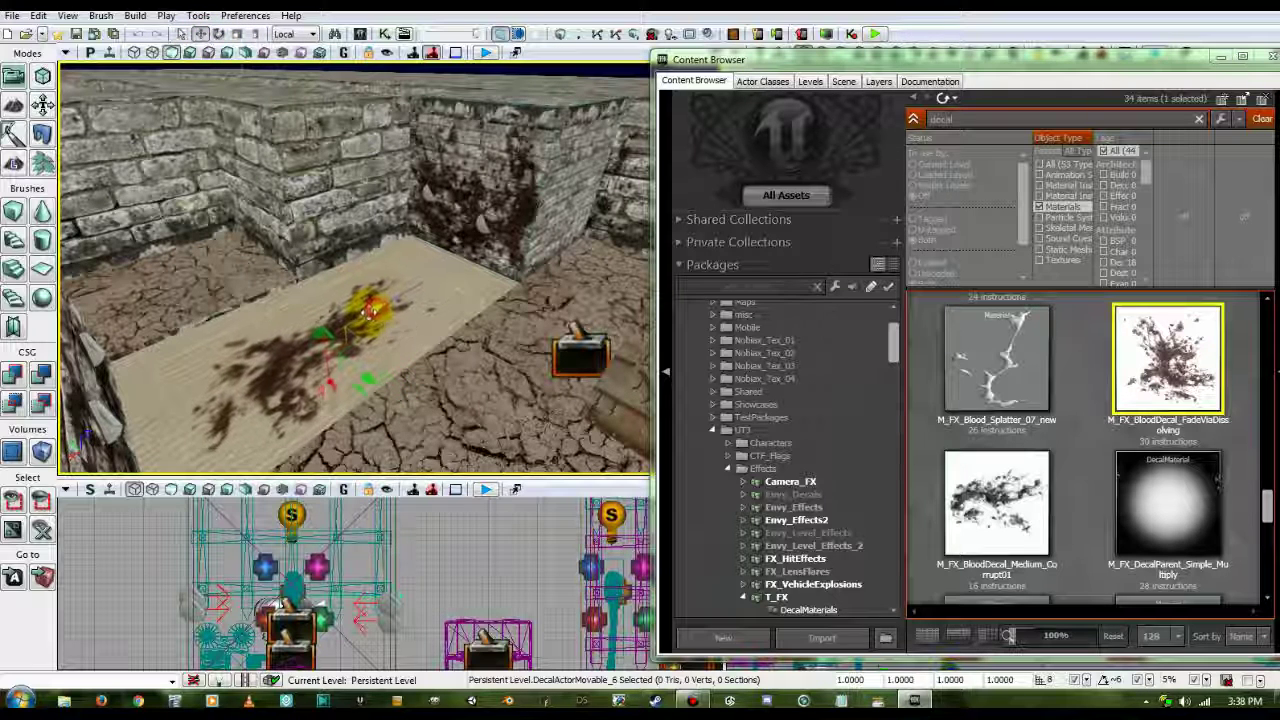
{"action": "left_click_drag", "start_coordinate": [343, 338], "coordinate": [290, 428]}
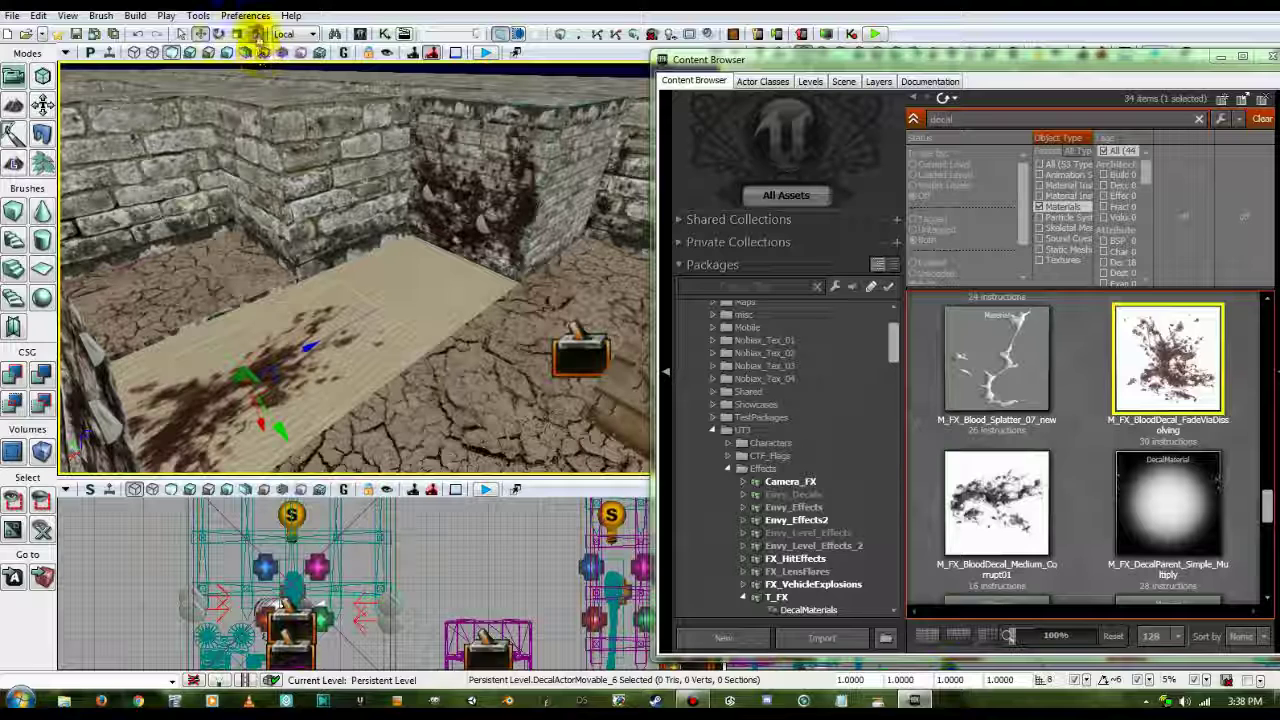
Stretch the floor blood decal along the sand strip with non-uniform scaling and reposition it on the strip
{"action": "left_click", "coordinate": [257, 34]}
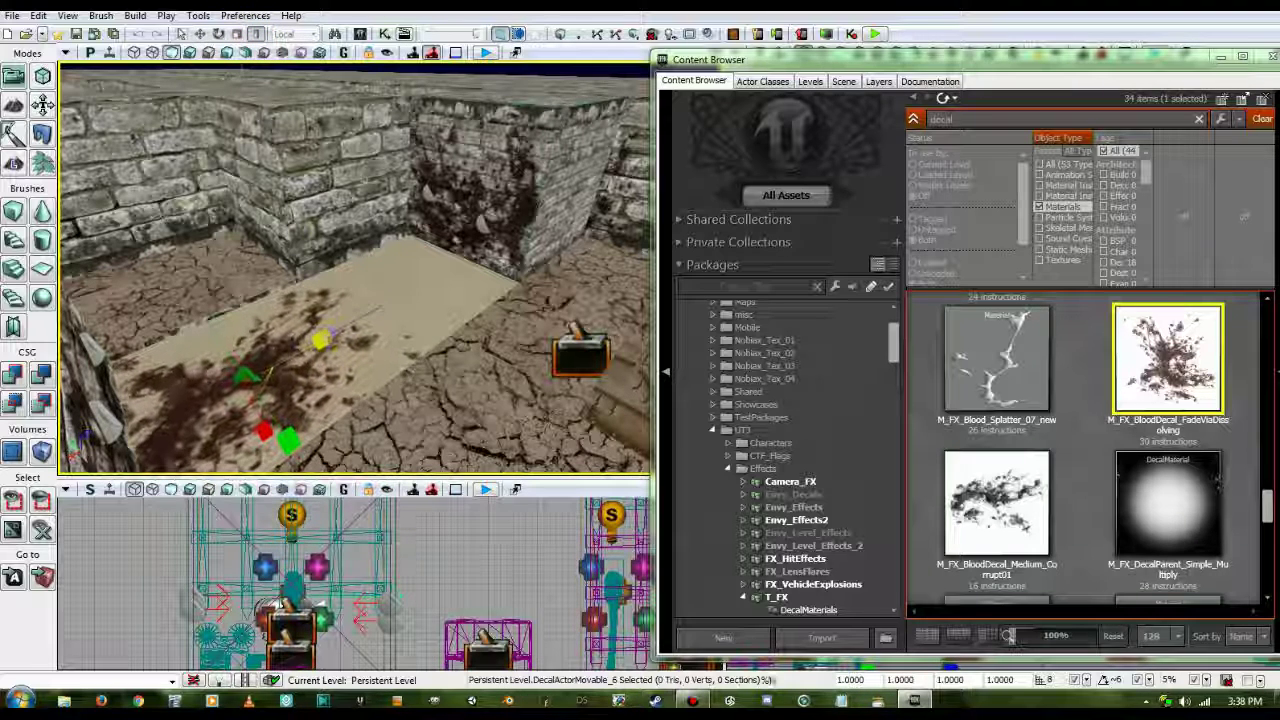
{"action": "left_click", "coordinate": [200, 34]}
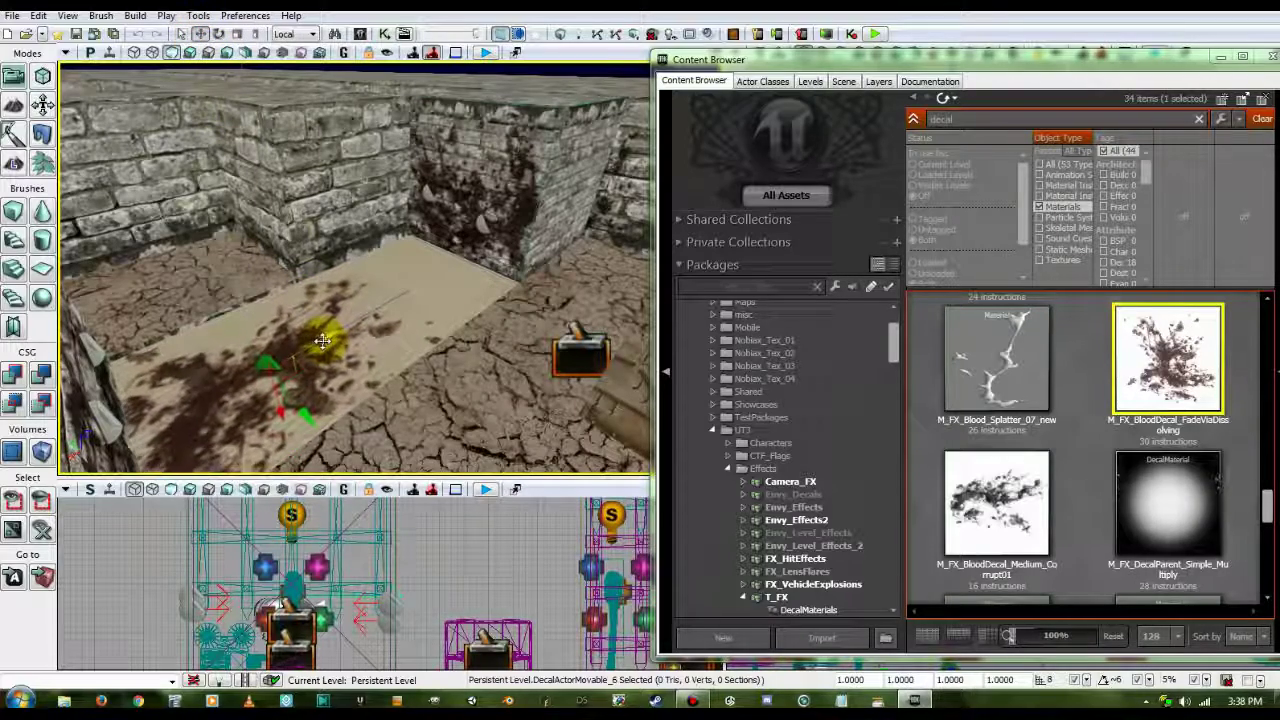
{"action": "right_click_drag", "start_coordinate": [487, 415], "coordinate": [388, 335]}
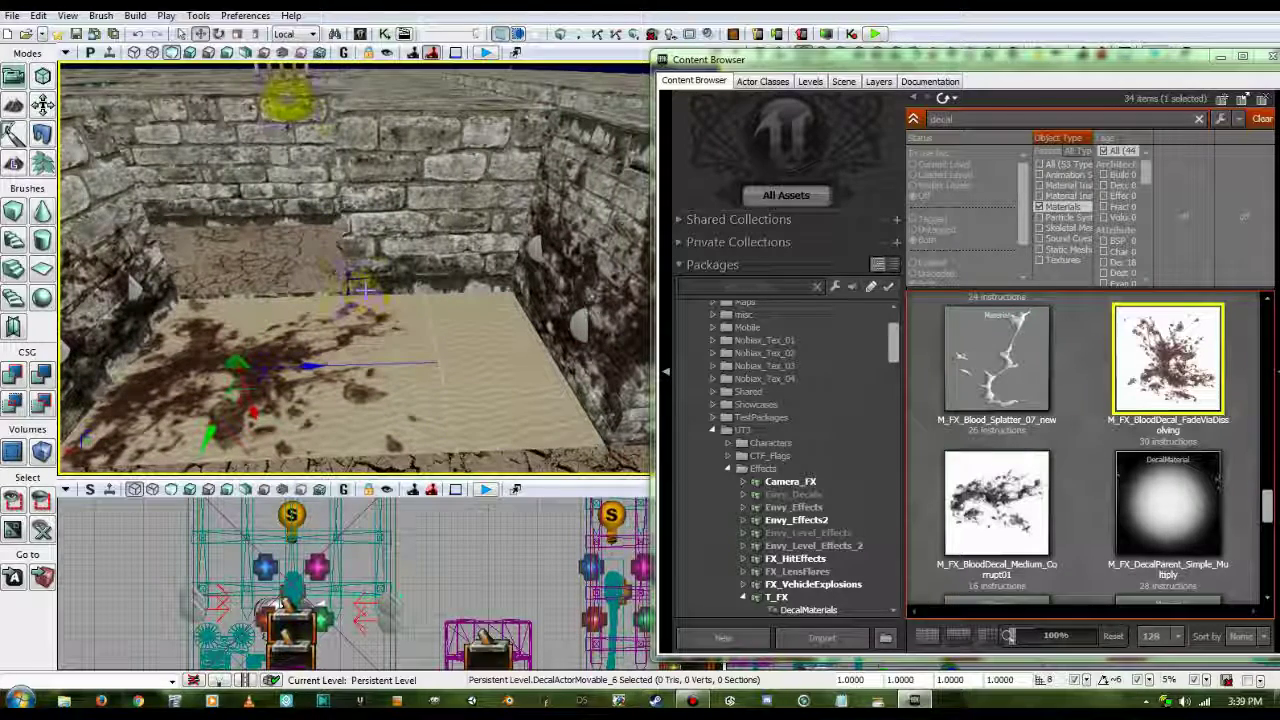
{"action": "left_click", "coordinate": [256, 34]}
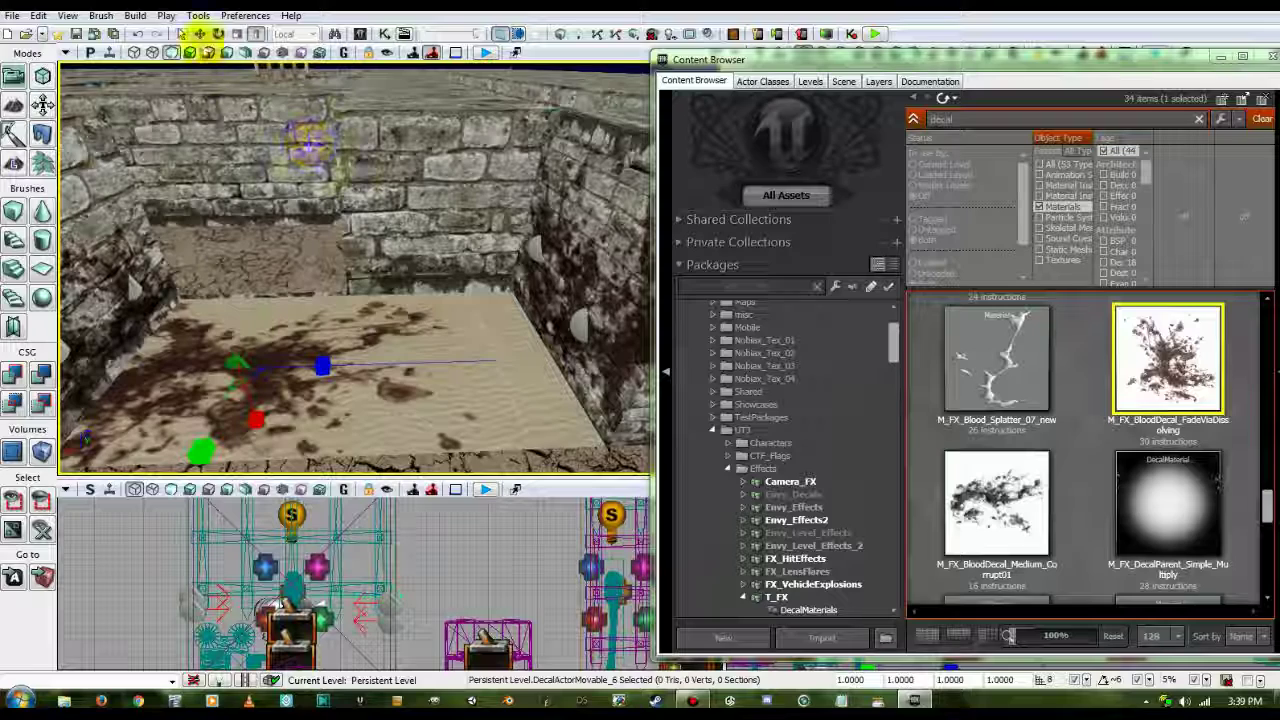
{"action": "key", "text": "w"}
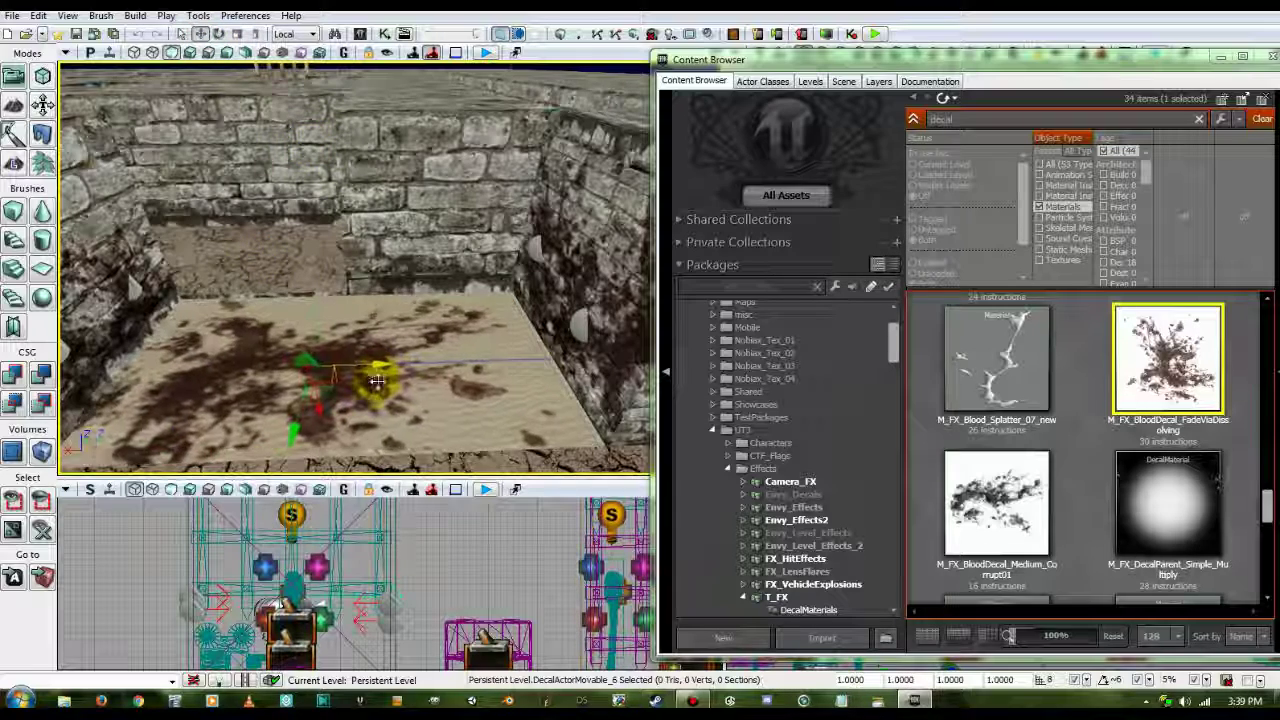
{"action": "left_click_drag", "start_coordinate": [376, 381], "coordinate": [341, 426]}
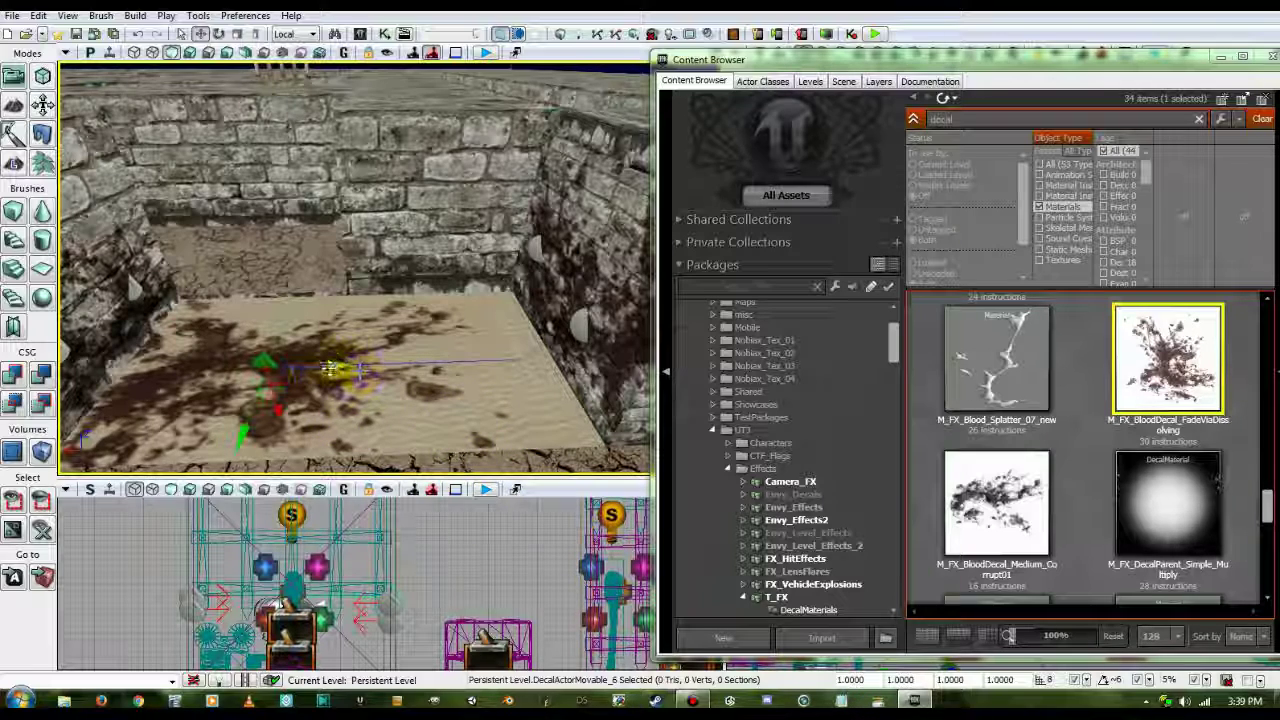
Duplicate the floor blood decal toward the other end of the sand strip and turn the copy to face the opposite way
{"action": "left_click_drag", "start_coordinate": [330, 369], "coordinate": [457, 322]}
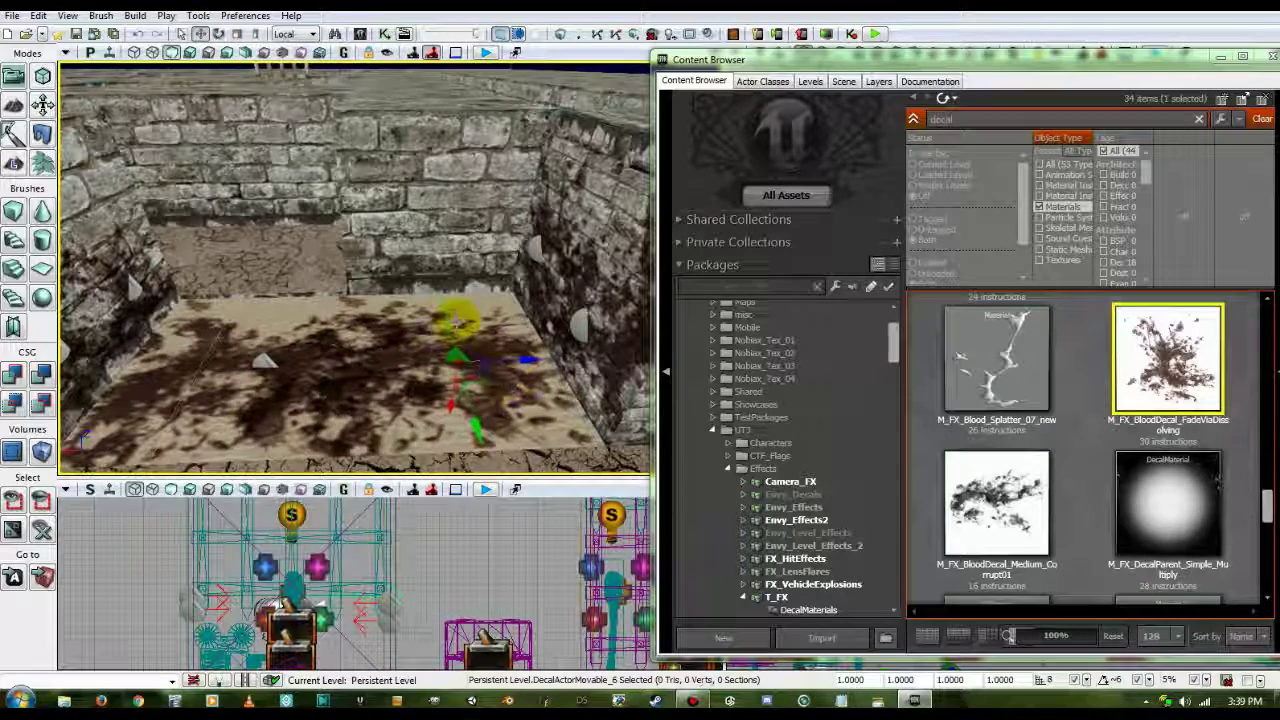
{"action": "left_click", "coordinate": [218, 34]}
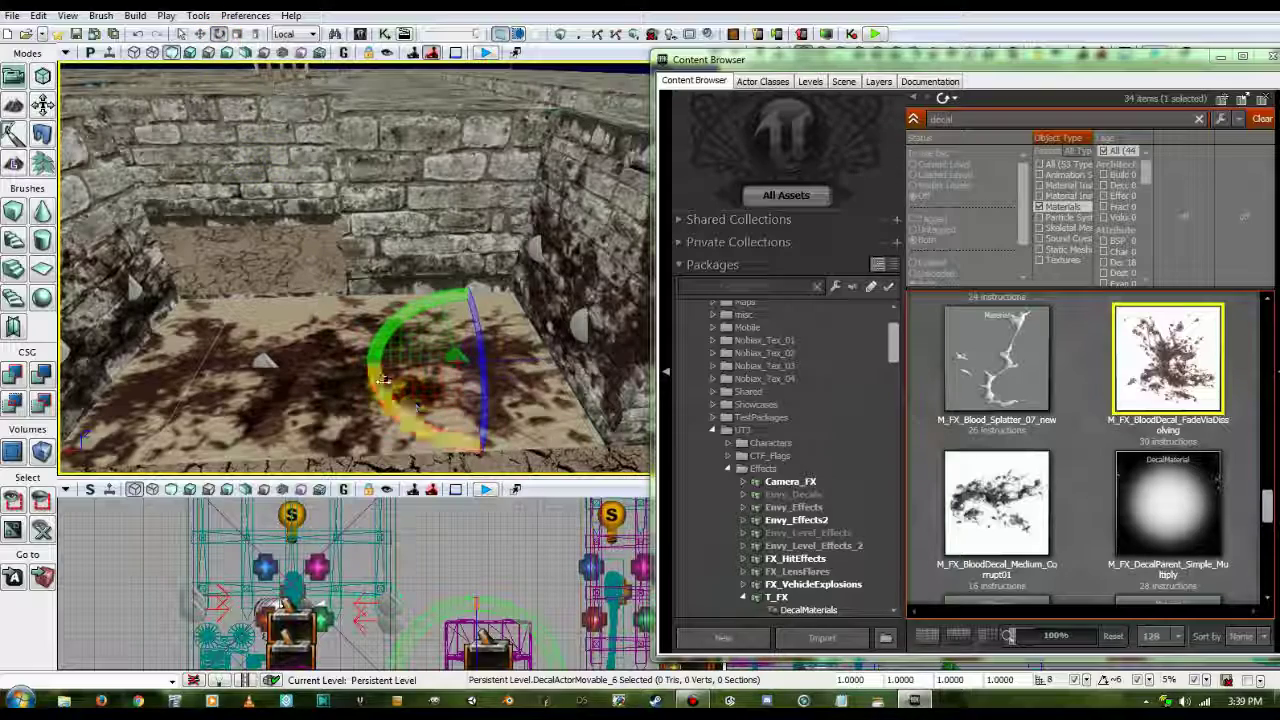
{"action": "left_click_drag", "start_coordinate": [383, 379], "coordinate": [434, 395]}
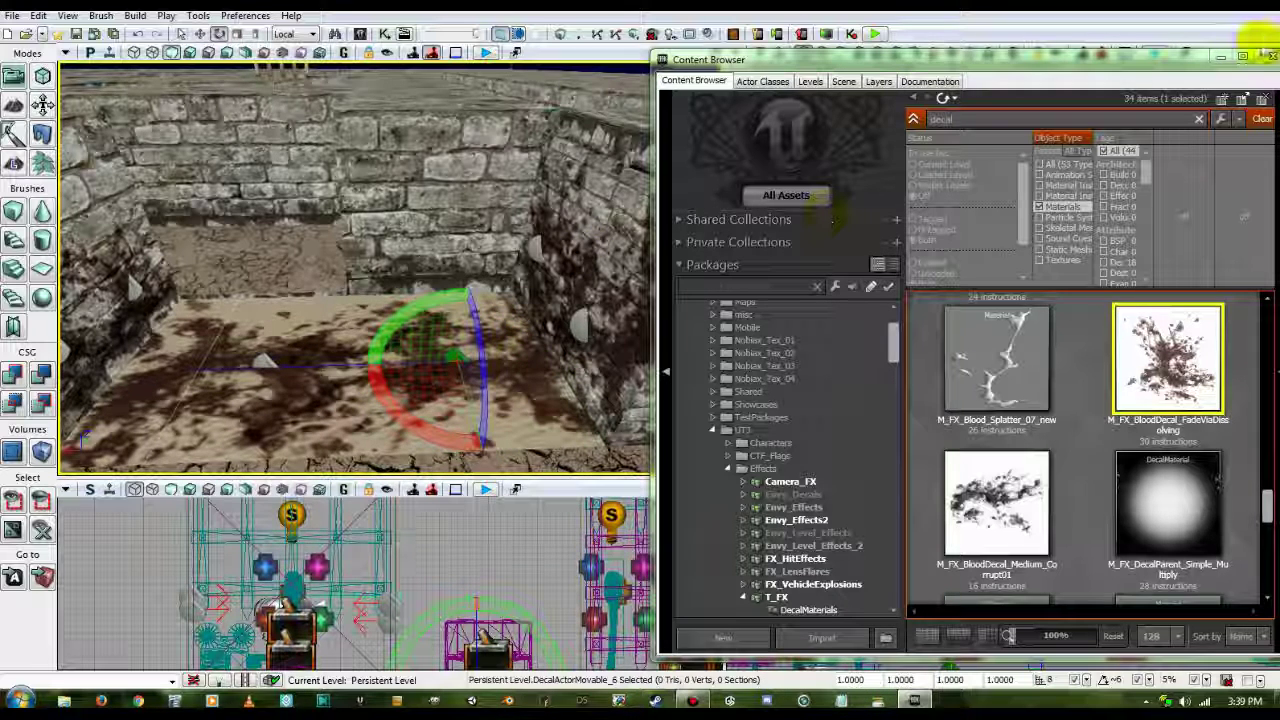
Minimize the Content Browser and shift both floor blood decals along the sand strip to spread the splatter
{"action": "left_click_drag", "start_coordinate": [1219, 66], "coordinate": [1222, 68]}
{"action": "left_click", "coordinate": [1222, 66]}
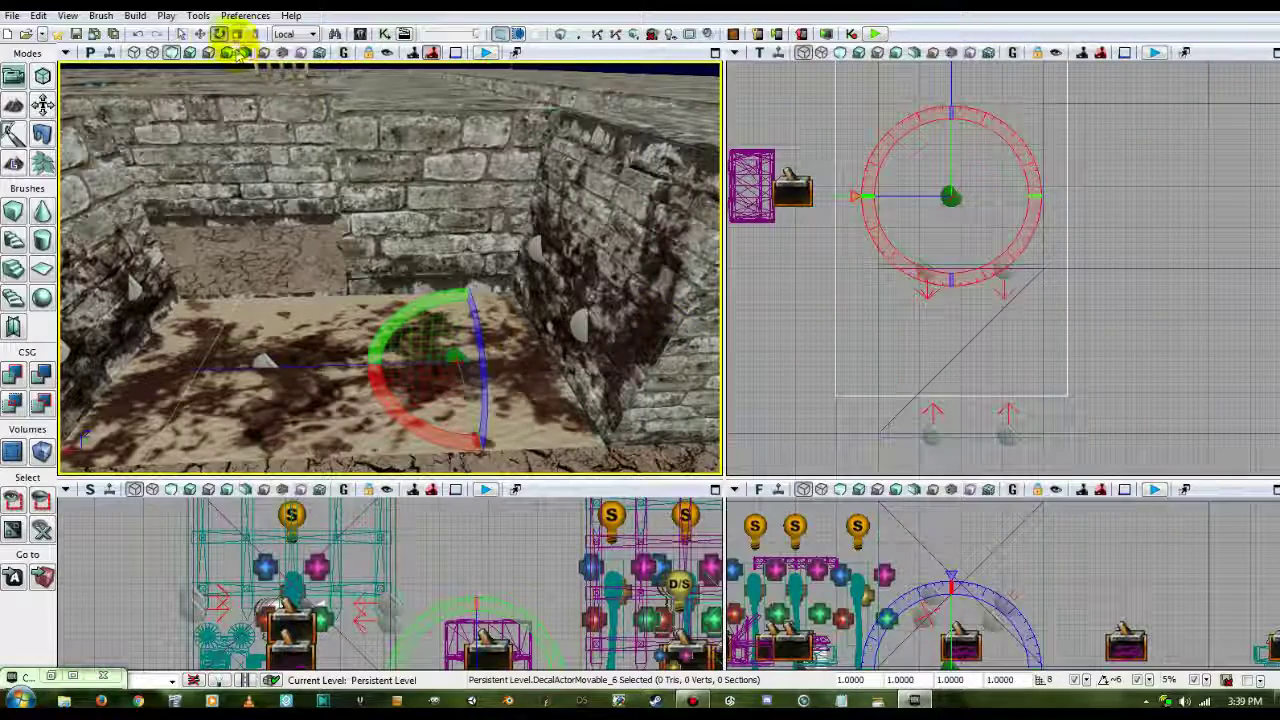
{"action": "left_click", "coordinate": [200, 33]}
{"action": "left_click_drag", "start_coordinate": [505, 413], "coordinate": [540, 455]}
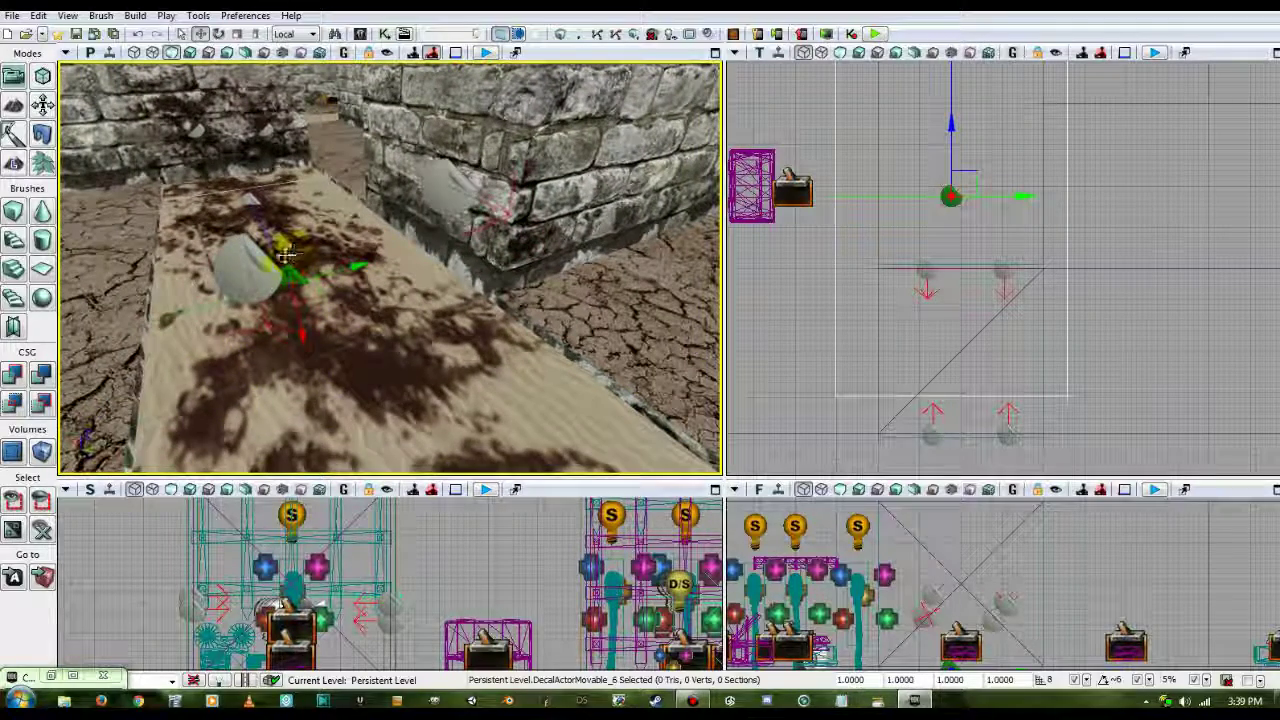
{"action": "left_click_drag", "start_coordinate": [284, 256], "coordinate": [355, 395]}
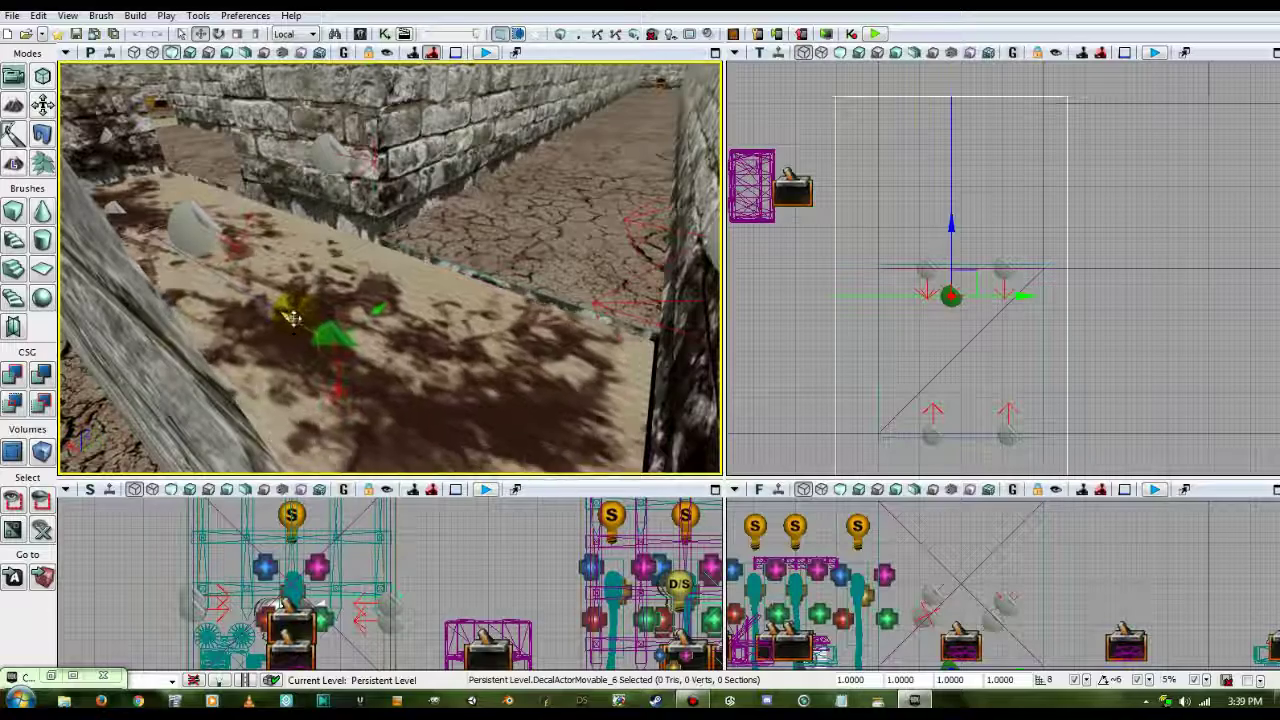
{"action": "left_click_drag", "start_coordinate": [298, 320], "coordinate": [252, 282]}
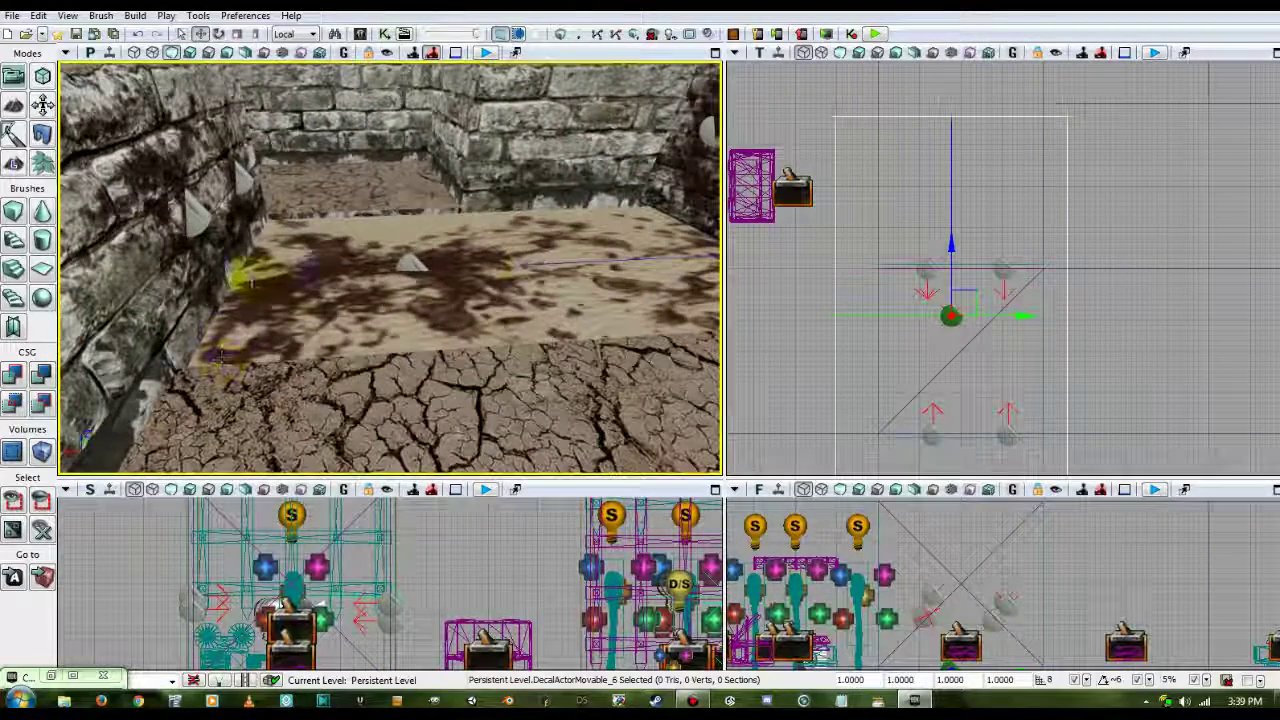
{"action": "left_click", "coordinate": [408, 257]}
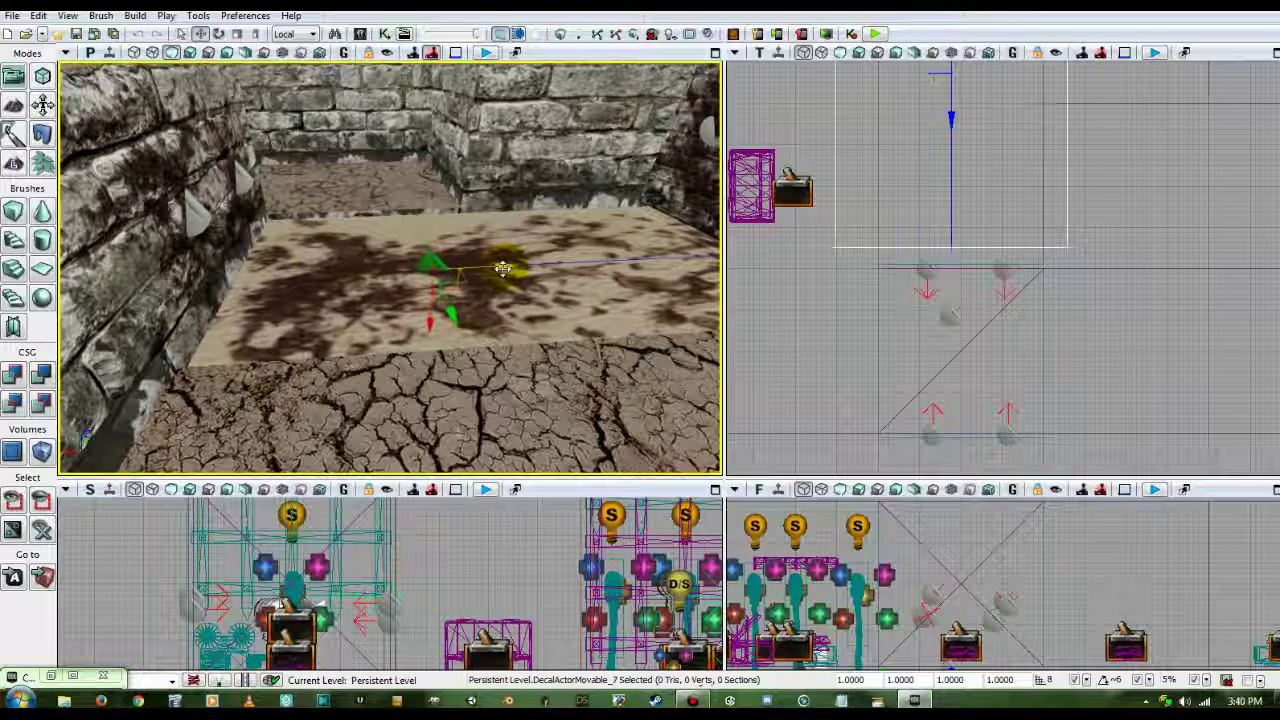
{"action": "left_click_drag", "start_coordinate": [482, 269], "coordinate": [520, 220]}
Enlarge the floor blood decal beside the bloodied brick wall with uniform scaling and shift it slightly along the sand strip
{"action": "left_click_drag", "start_coordinate": [340, 330], "coordinate": [226, 310]}
{"action": "left_click", "coordinate": [226, 310]}
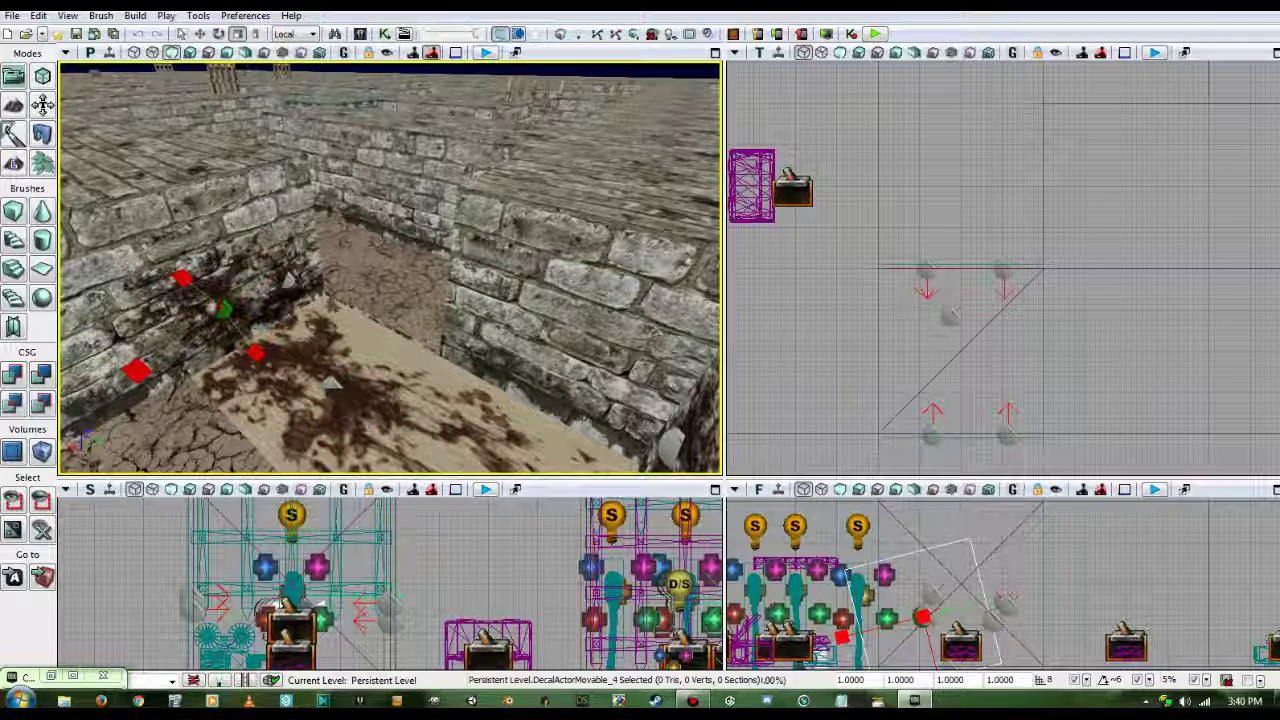
{"action": "left_click", "coordinate": [288, 279]}
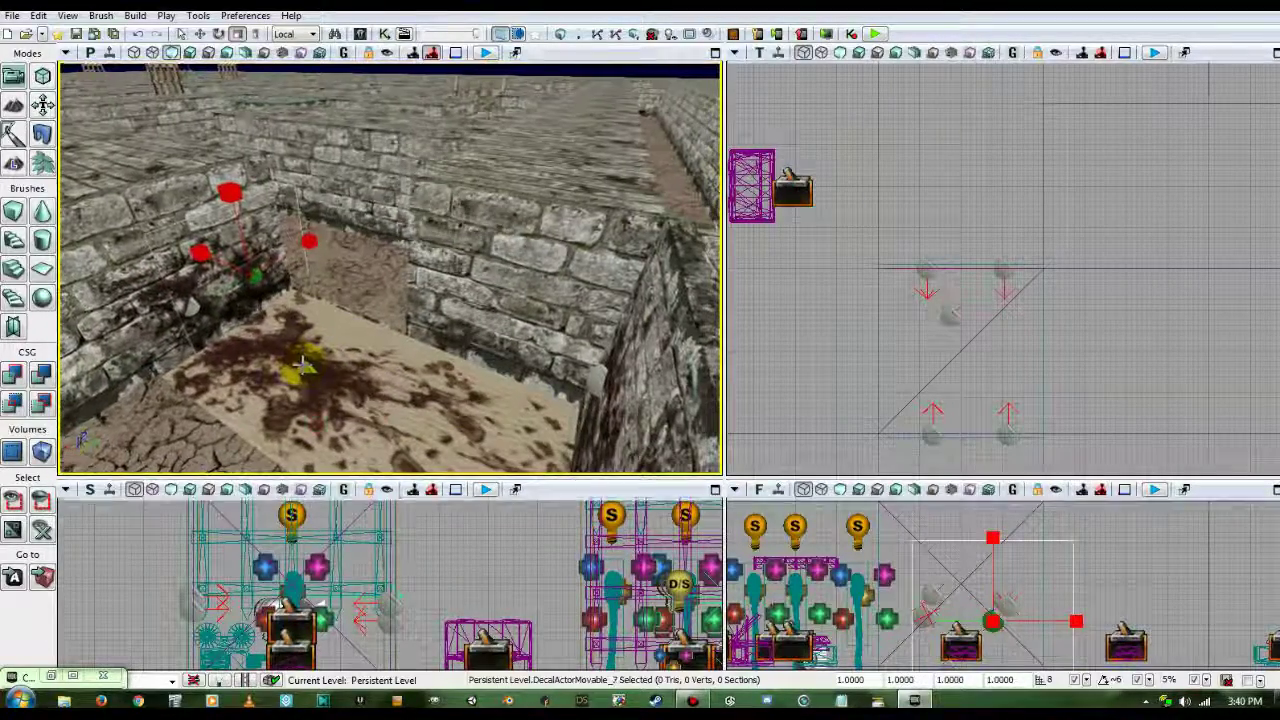
{"action": "left_click", "coordinate": [316, 385]}
{"action": "left_click_drag", "start_coordinate": [311, 396], "coordinate": [311, 368]}
{"action": "left_click", "coordinate": [200, 33]}
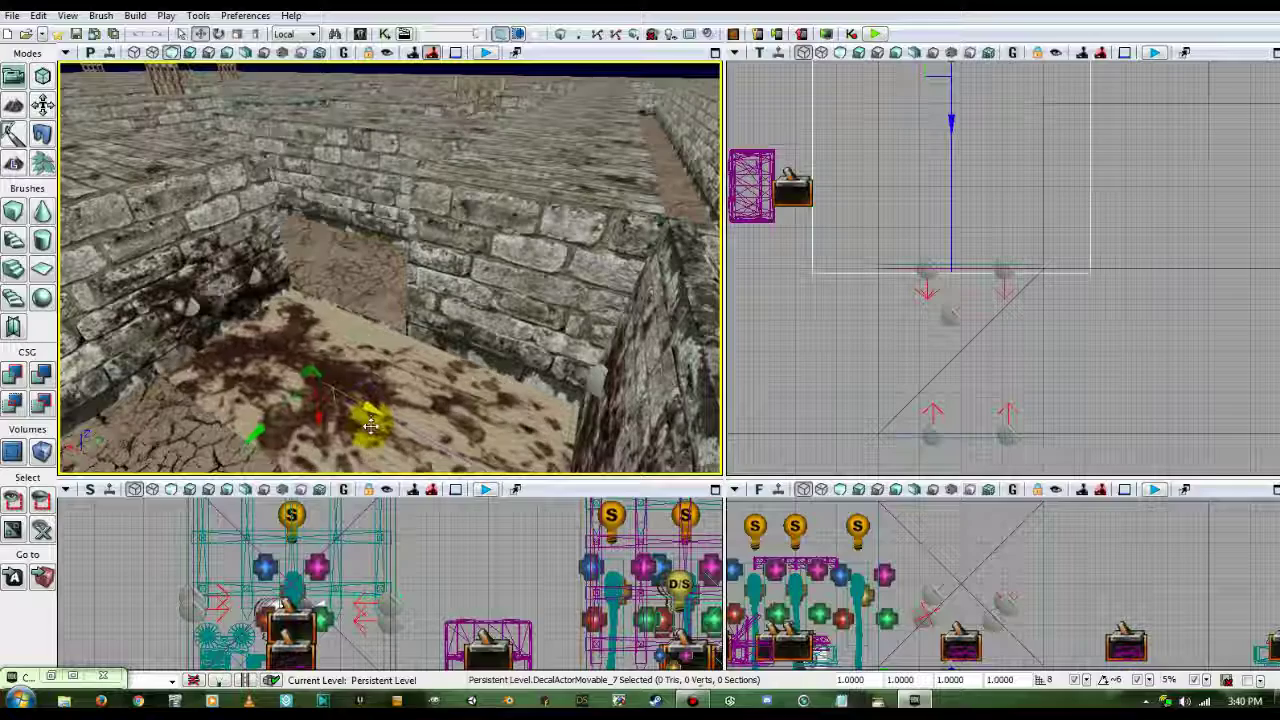
{"action": "left_click_drag", "start_coordinate": [371, 426], "coordinate": [384, 435]}
Enlarge the opposite floor blood decal at the base of the brick block and shift it along the sand strip
{"action": "right_click_drag", "start_coordinate": [384, 435], "coordinate": [446, 364]}
{"action": "right_click_drag", "start_coordinate": [295, 423], "coordinate": [425, 400]}
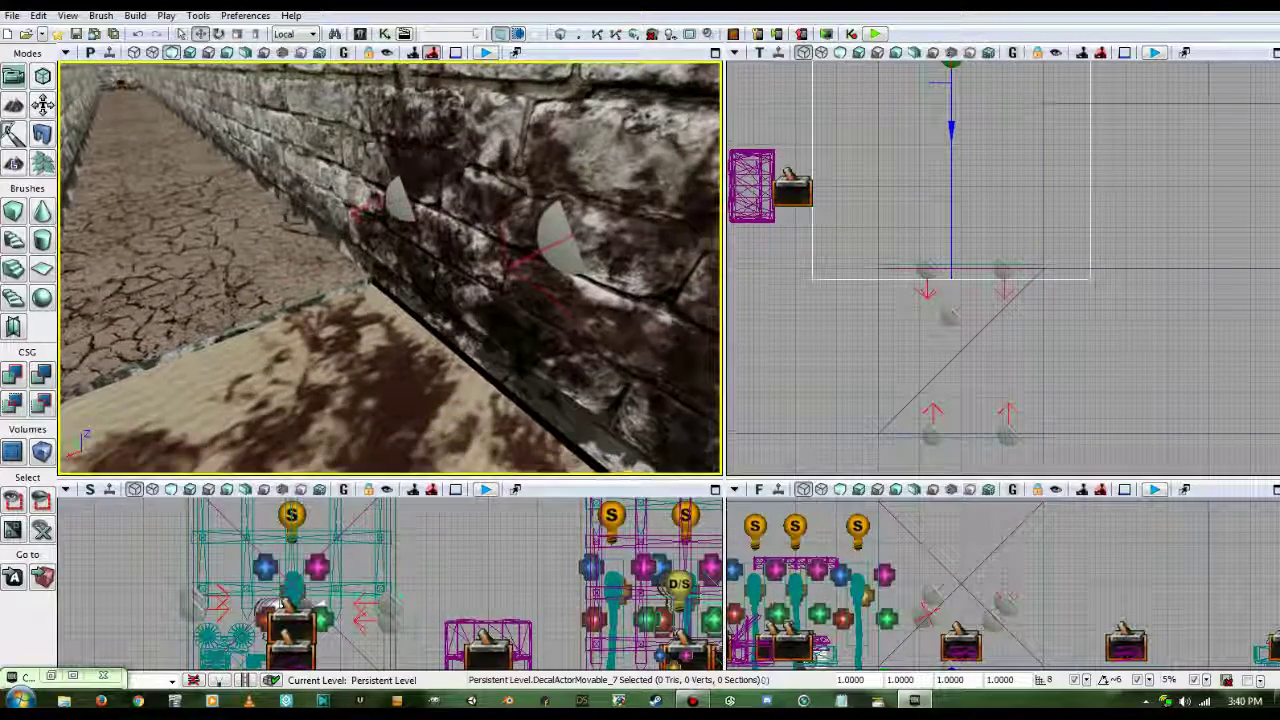
{"action": "left_click", "coordinate": [308, 425]}
{"action": "right_click_drag", "start_coordinate": [308, 425], "coordinate": [312, 440]}
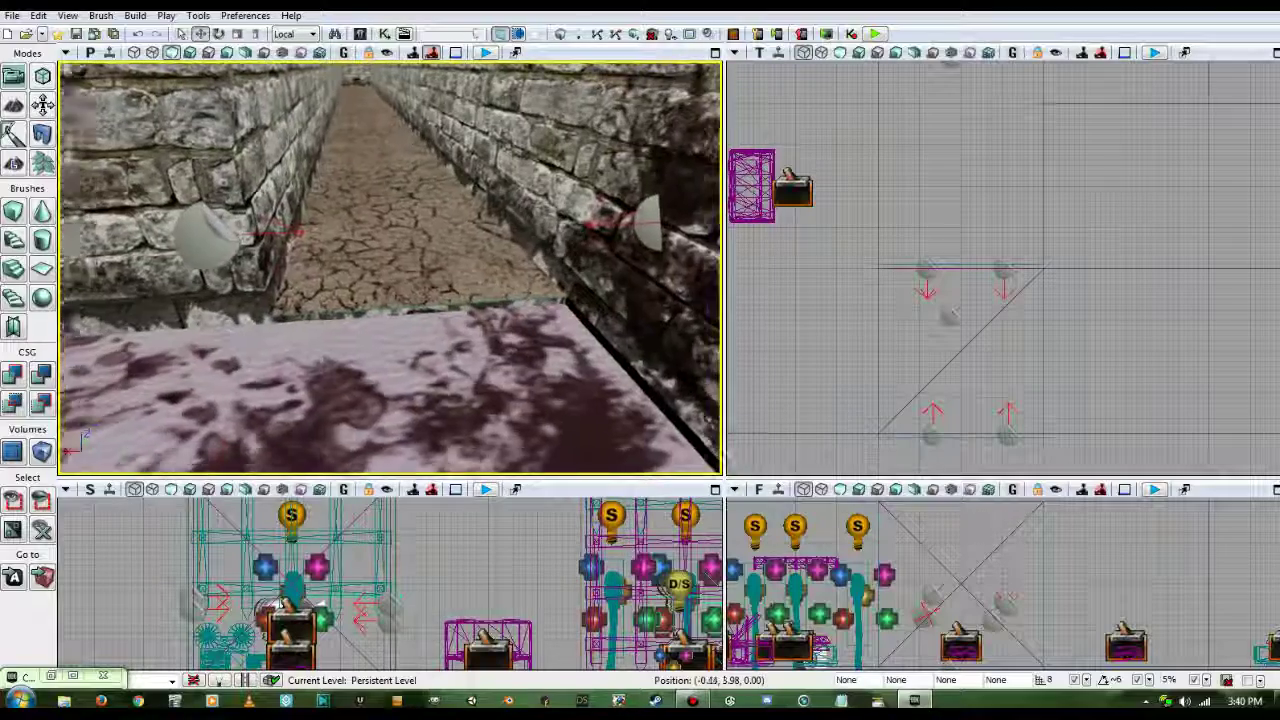
{"action": "left_click_drag", "start_coordinate": [382, 378], "coordinate": [382, 402]}
{"action": "left_click", "coordinate": [378, 414]}
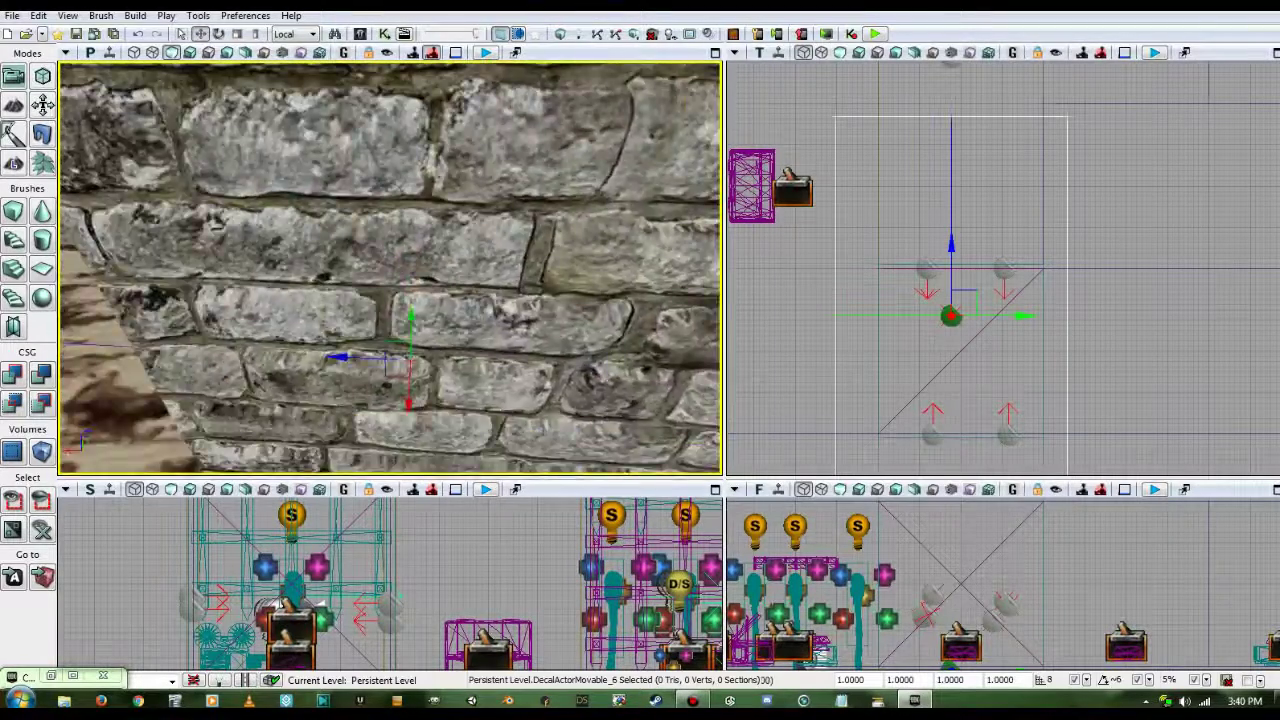
{"action": "right_click_drag", "start_coordinate": [378, 414], "coordinate": [392, 384]}
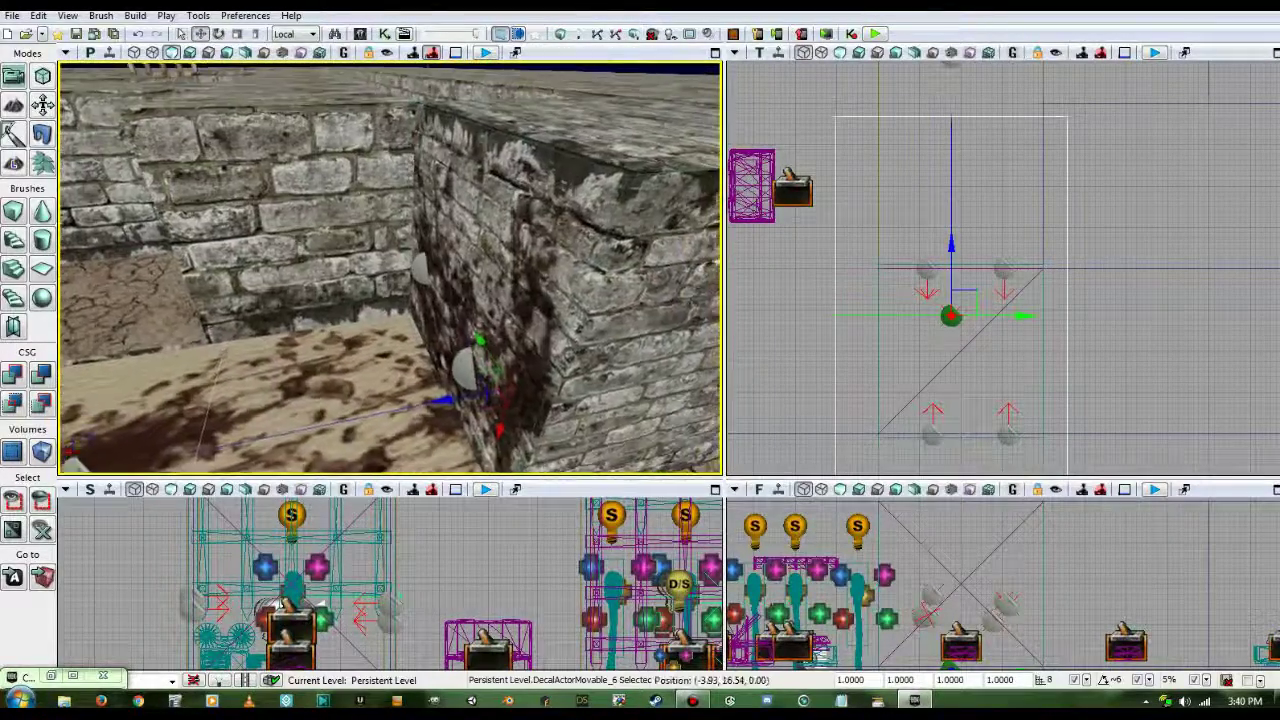
{"action": "left_click_drag", "start_coordinate": [82, 440], "coordinate": [82, 440]}
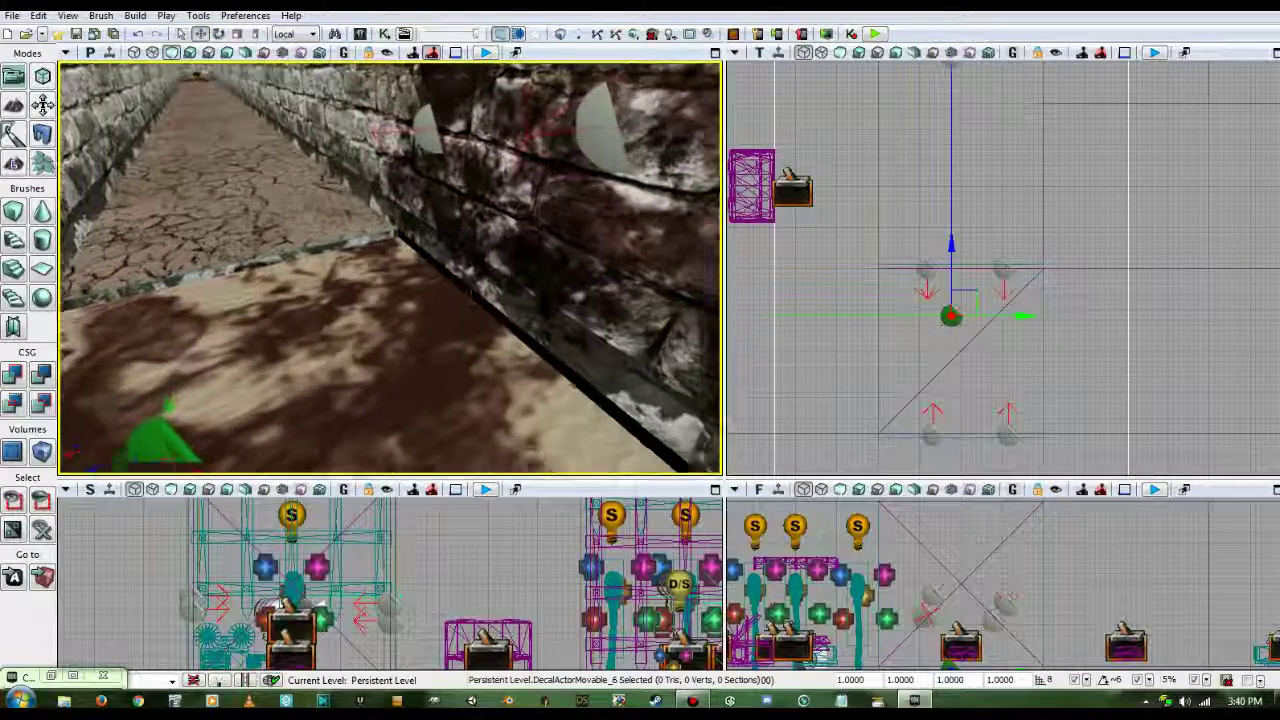
{"action": "left_click_drag", "start_coordinate": [390, 268], "coordinate": [340, 330]}
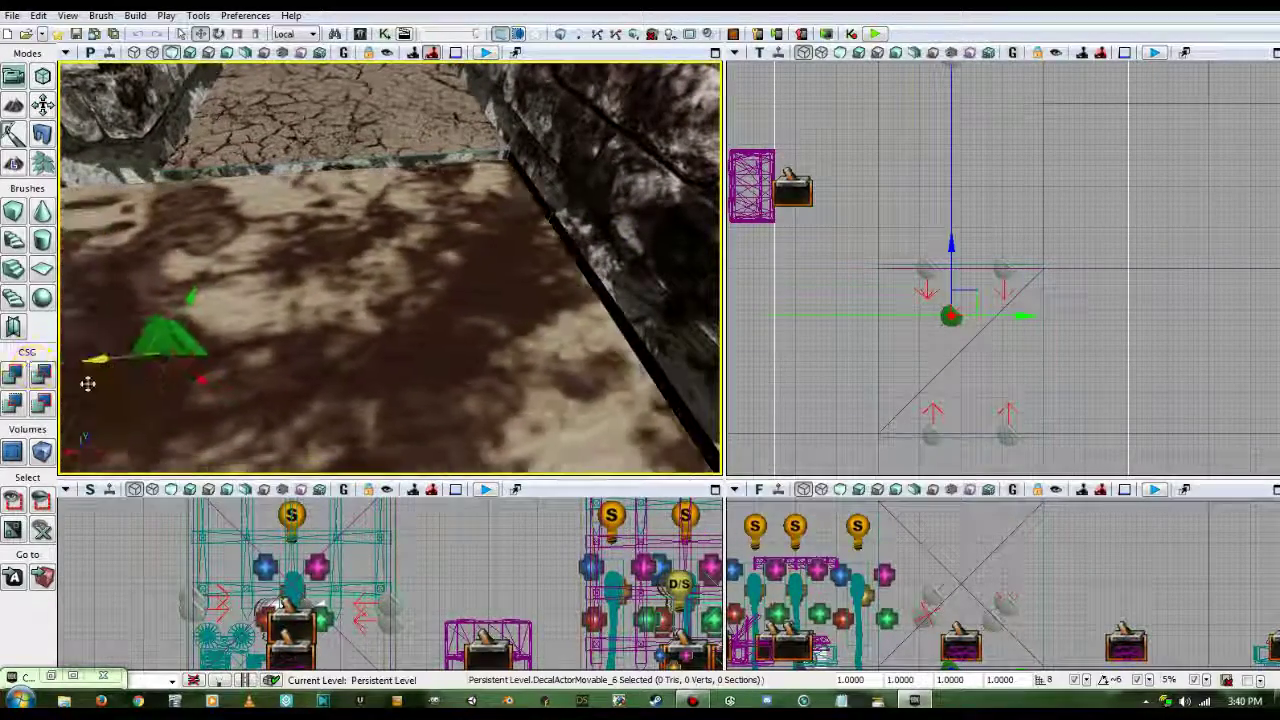
{"action": "left_click_drag", "start_coordinate": [79, 390], "coordinate": [448, 347]}
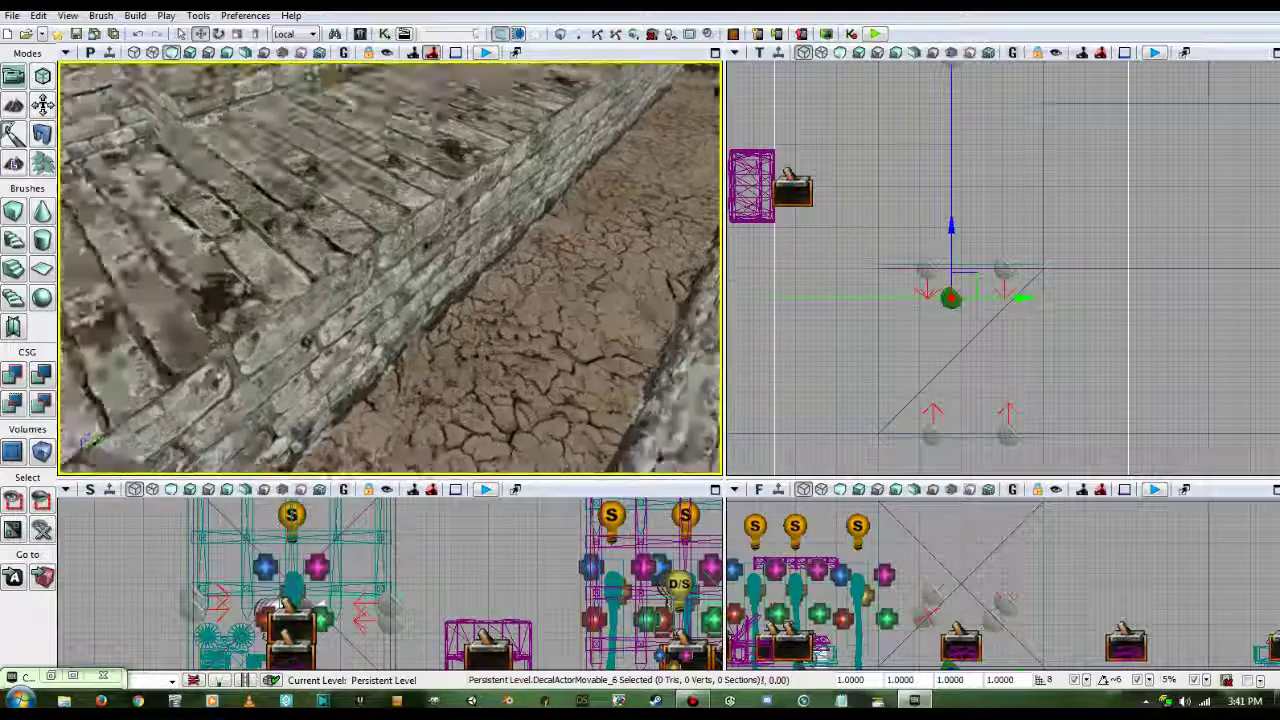
Play-test the level from the cracked floor of the corridor, walk through it, and exit the preview
{"action": "right_click_drag", "start_coordinate": [390, 268], "coordinate": [500, 268]}
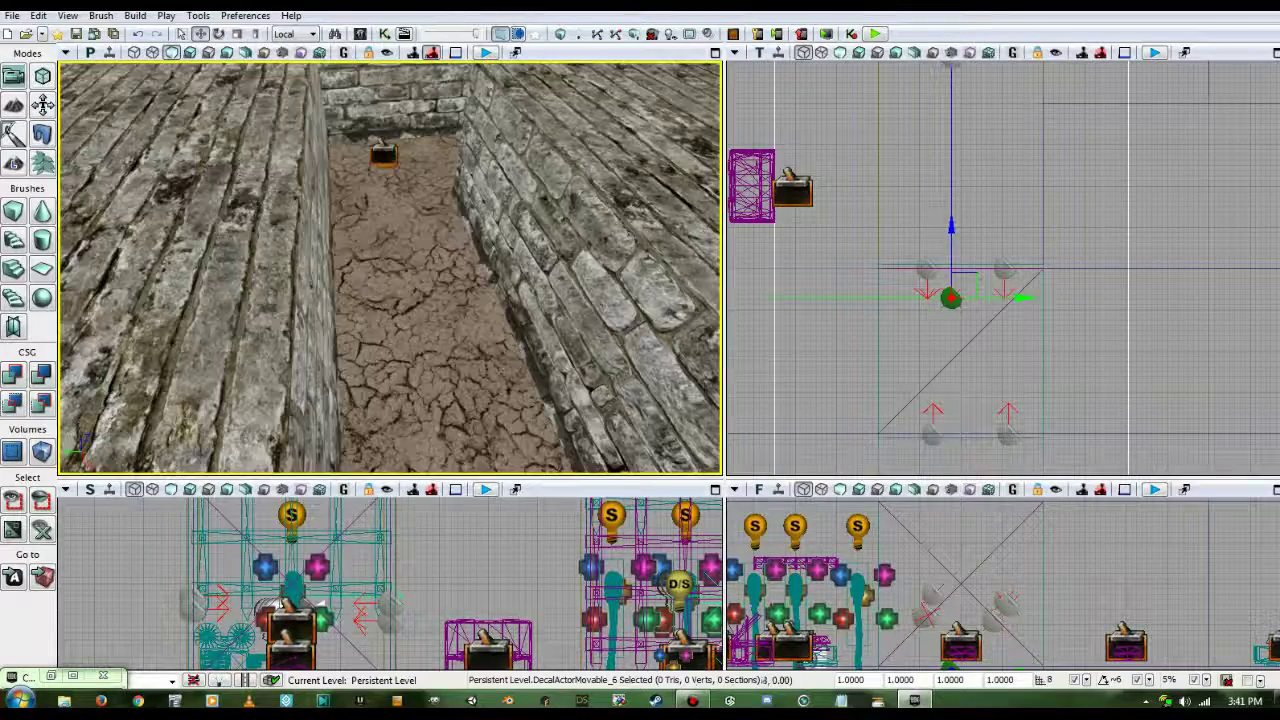
{"action": "right_click", "coordinate": [406, 428]}
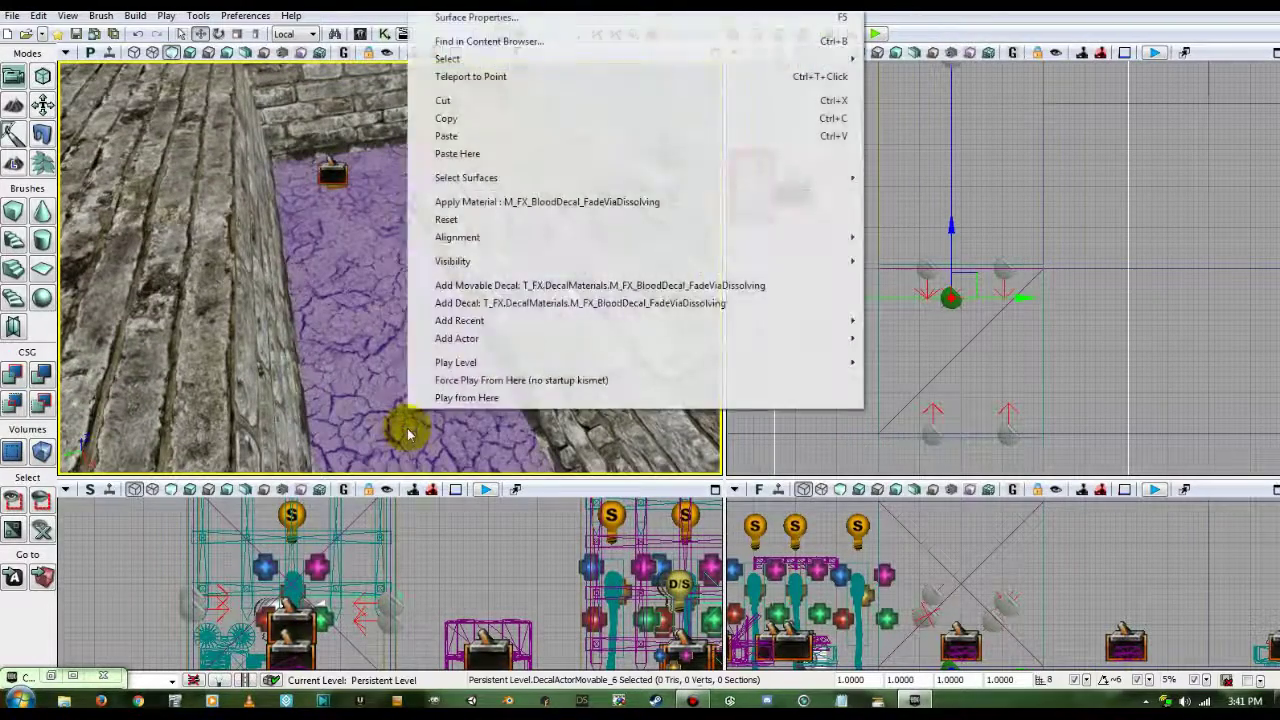
{"action": "left_click", "coordinate": [449, 395]}
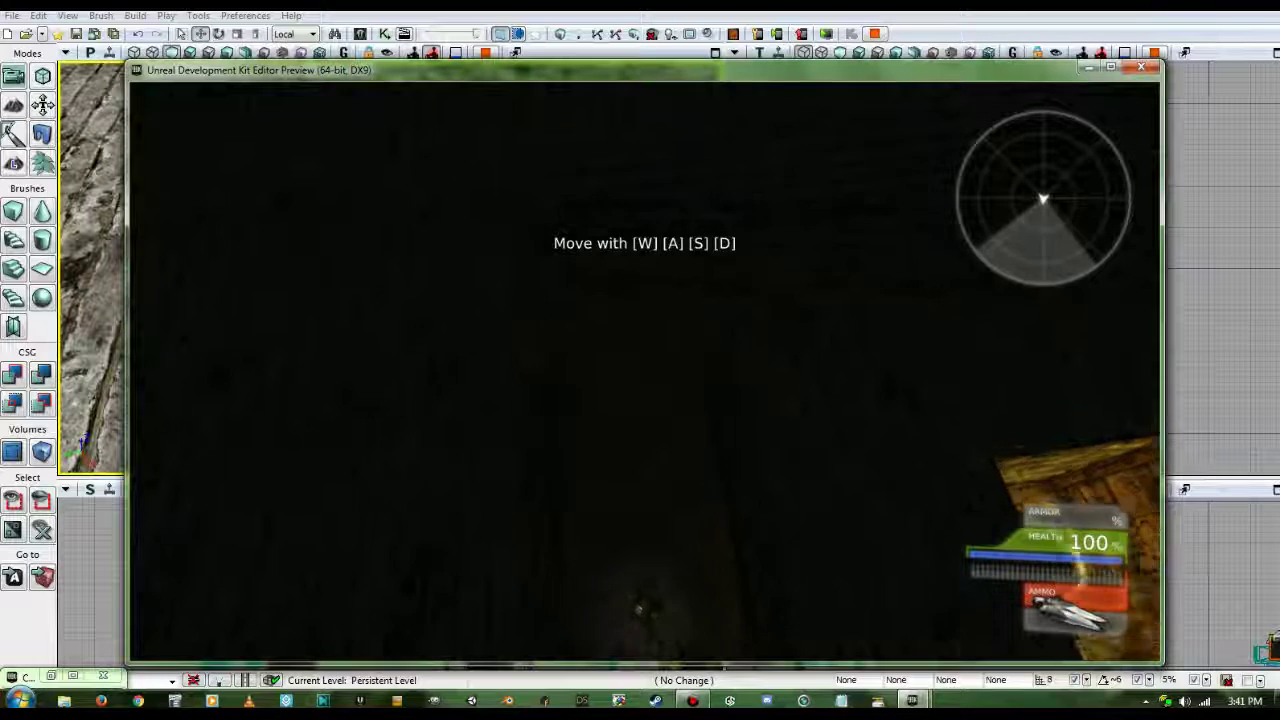
{"action": "key", "text": "w"}
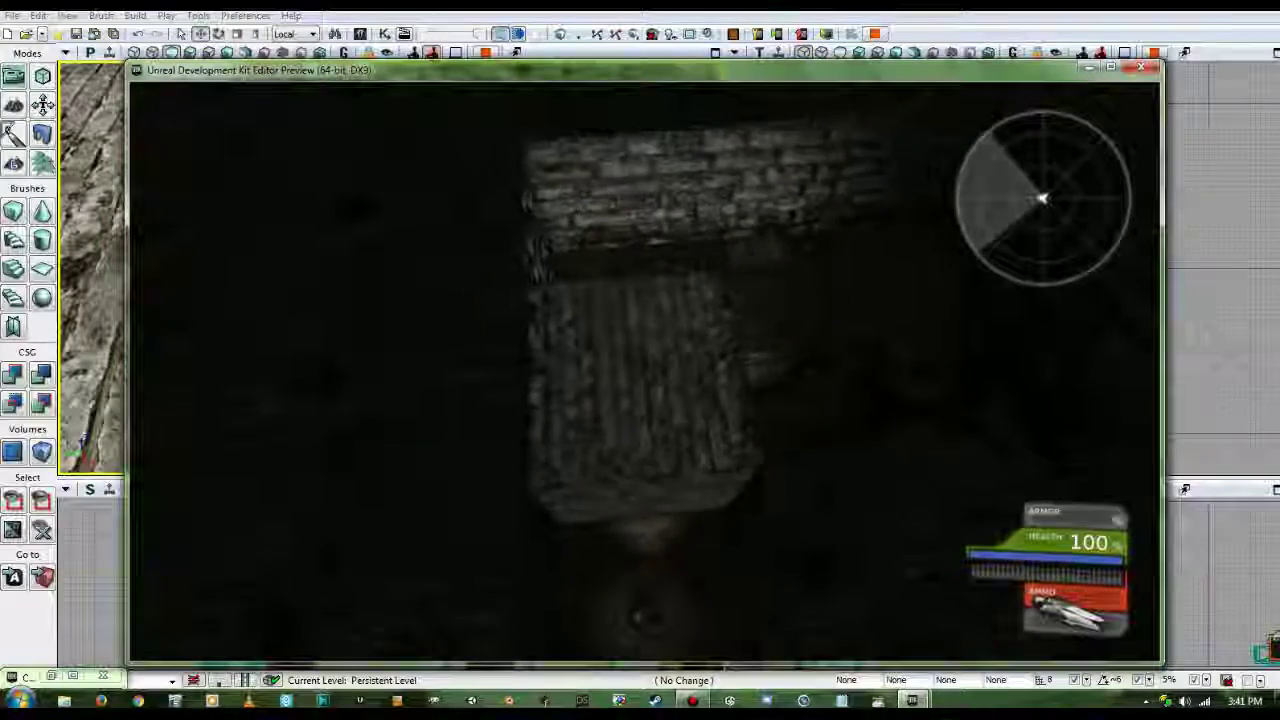
{"action": "key", "text": "e"}
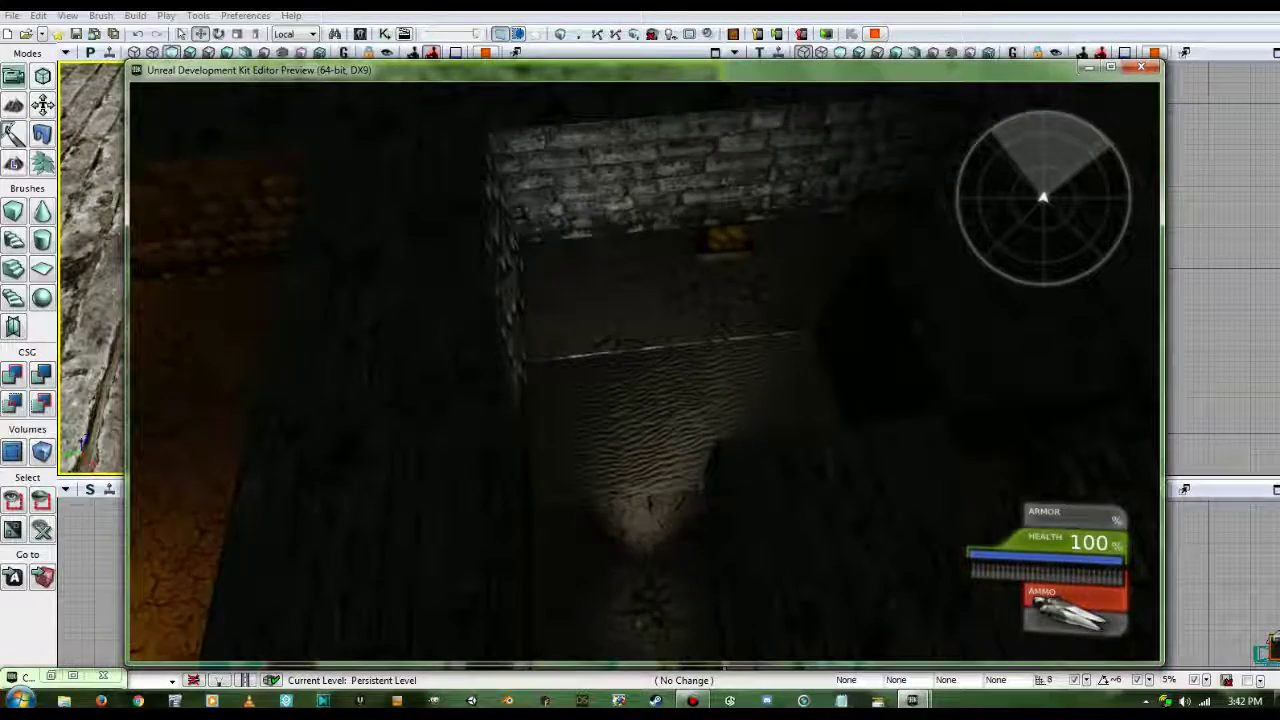
{"action": "key", "text": "Escape"}
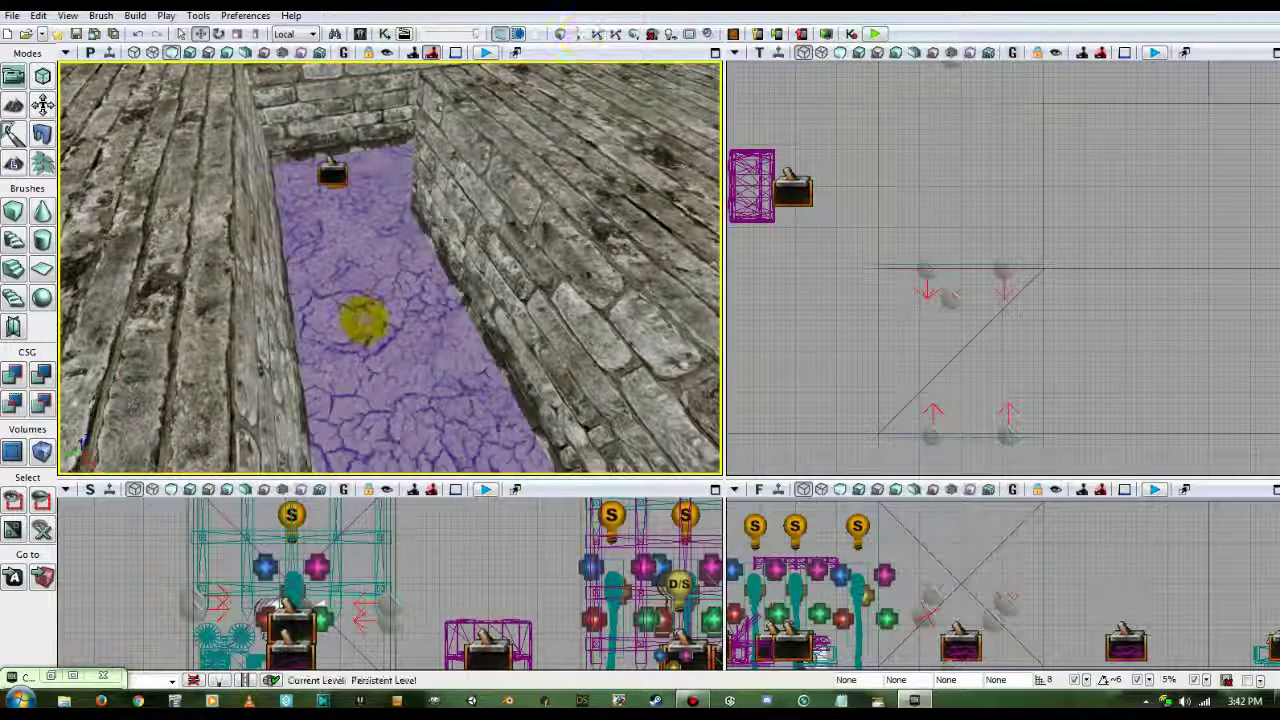
Narrow the first floor blood decal across the sand strip with non-uniform scaling and shift it sideways
{"action": "right_click_drag", "start_coordinate": [364, 322], "coordinate": [715, 245]}
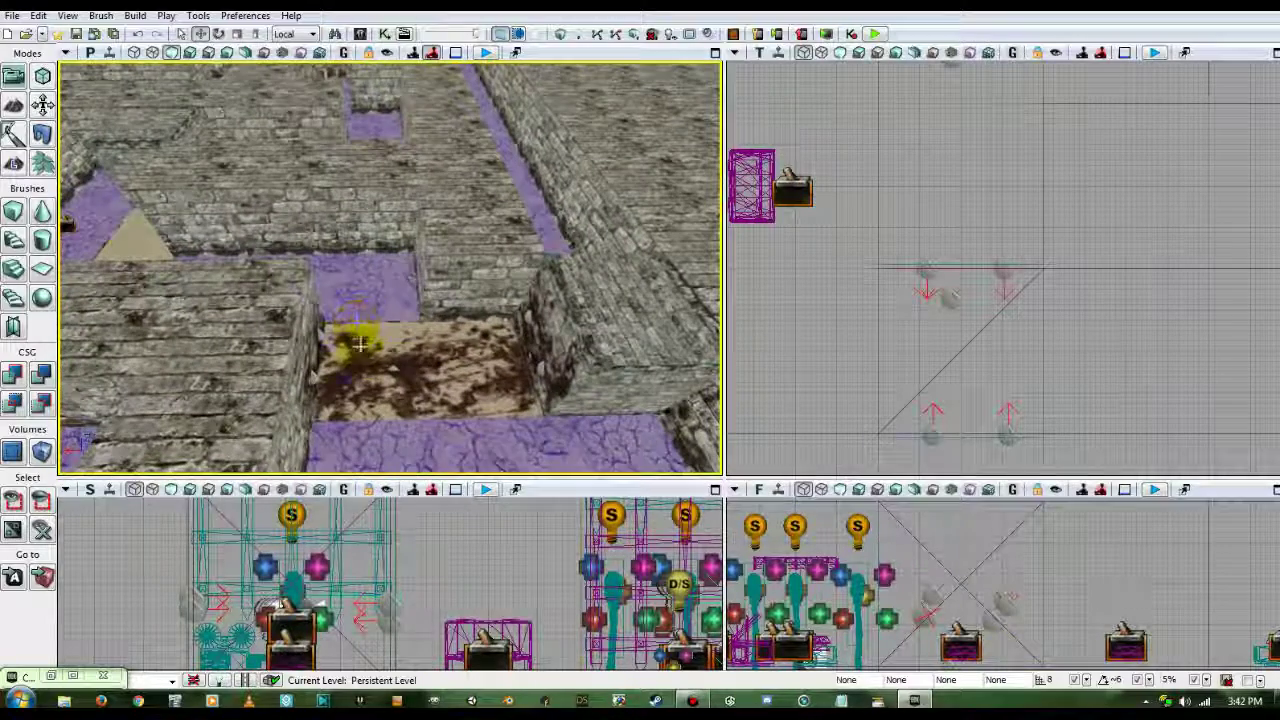
{"action": "left_click", "coordinate": [351, 361]}
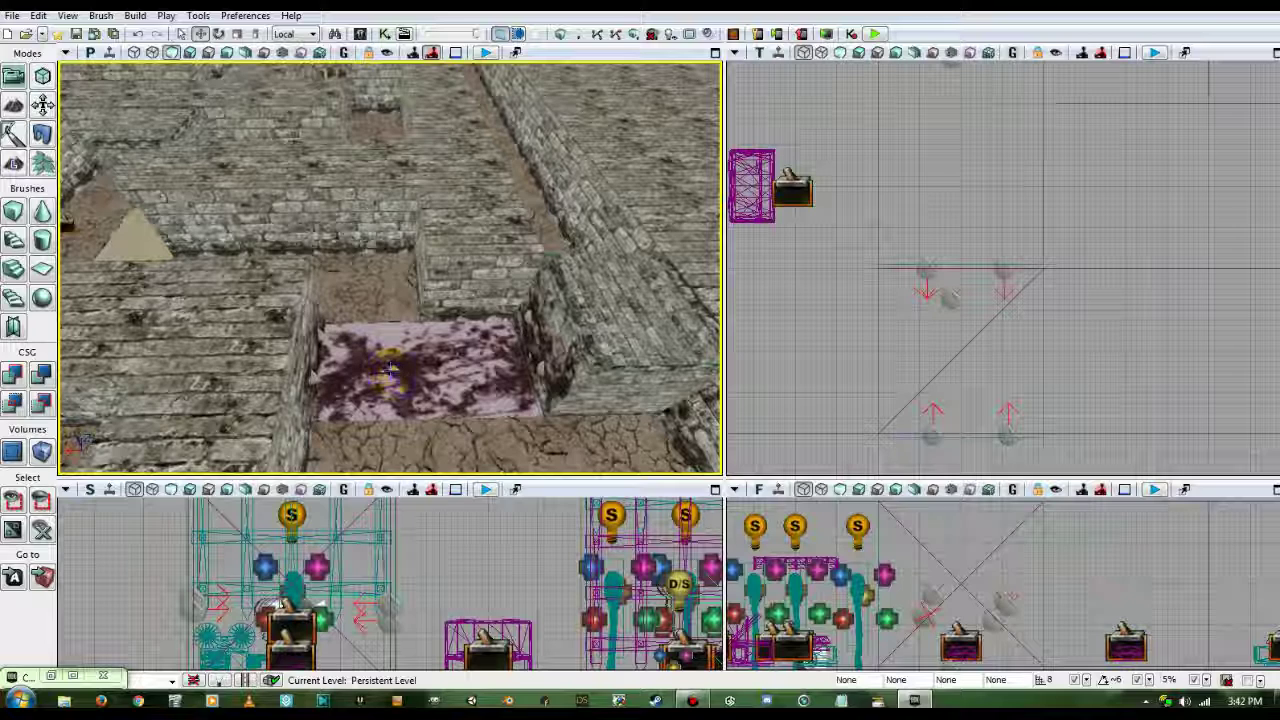
{"action": "left_click", "coordinate": [392, 369]}
{"action": "left_click", "coordinate": [256, 33]}
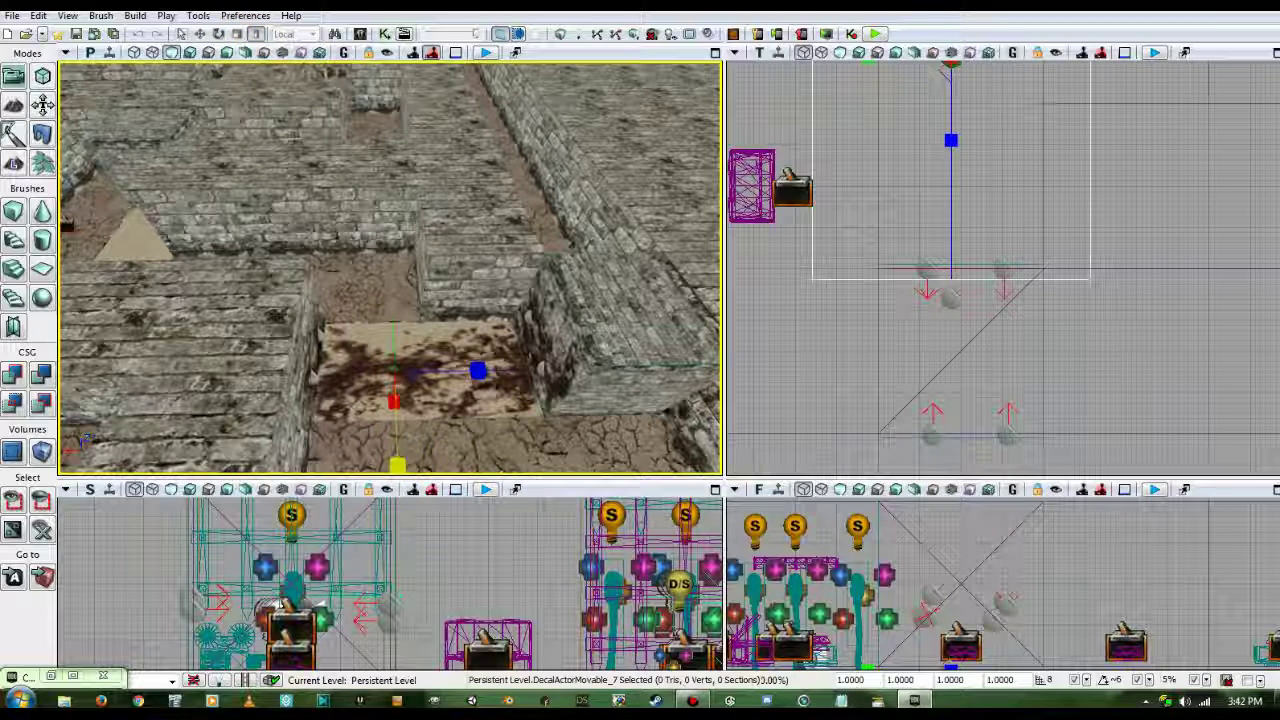
{"action": "left_click_drag", "start_coordinate": [397, 465], "coordinate": [397, 448]}
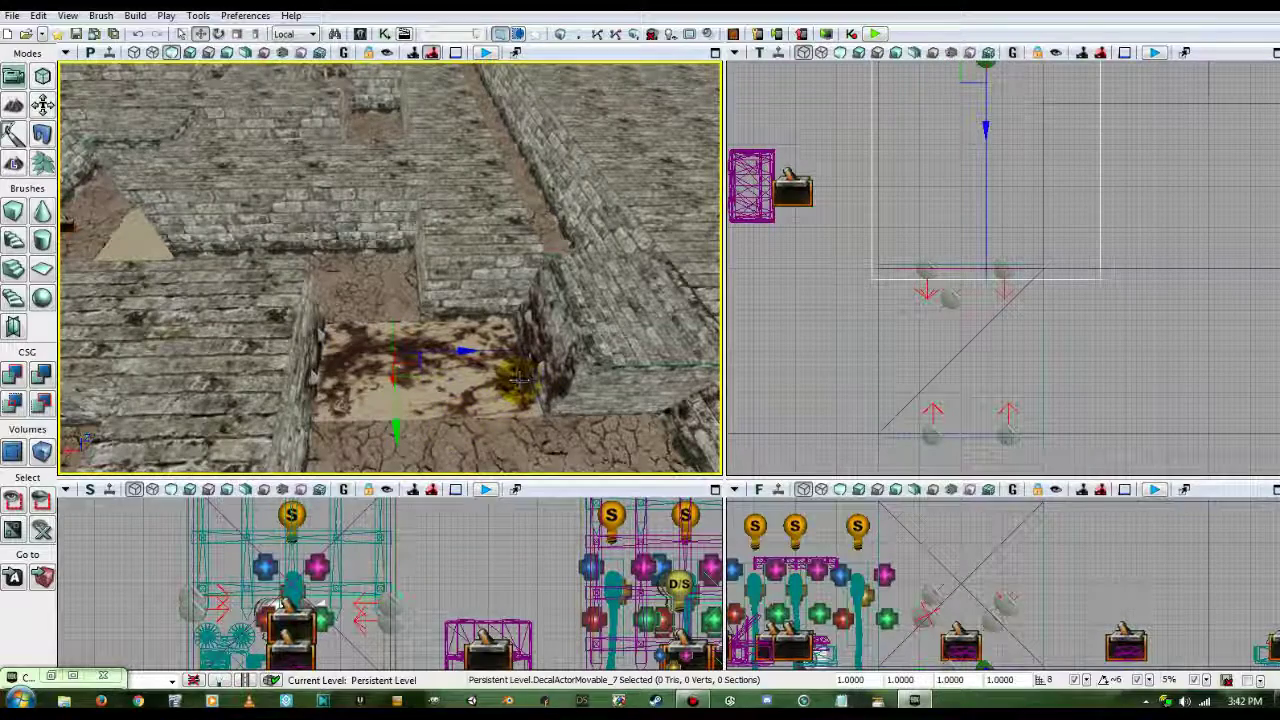
Examine the blood decals at the corner of the brick block and select the floor decal there
{"action": "left_click", "coordinate": [505, 380]}
{"action": "right_click_drag", "start_coordinate": [486, 443], "coordinate": [636, 490]}
{"action": "left_click", "coordinate": [377, 227]}
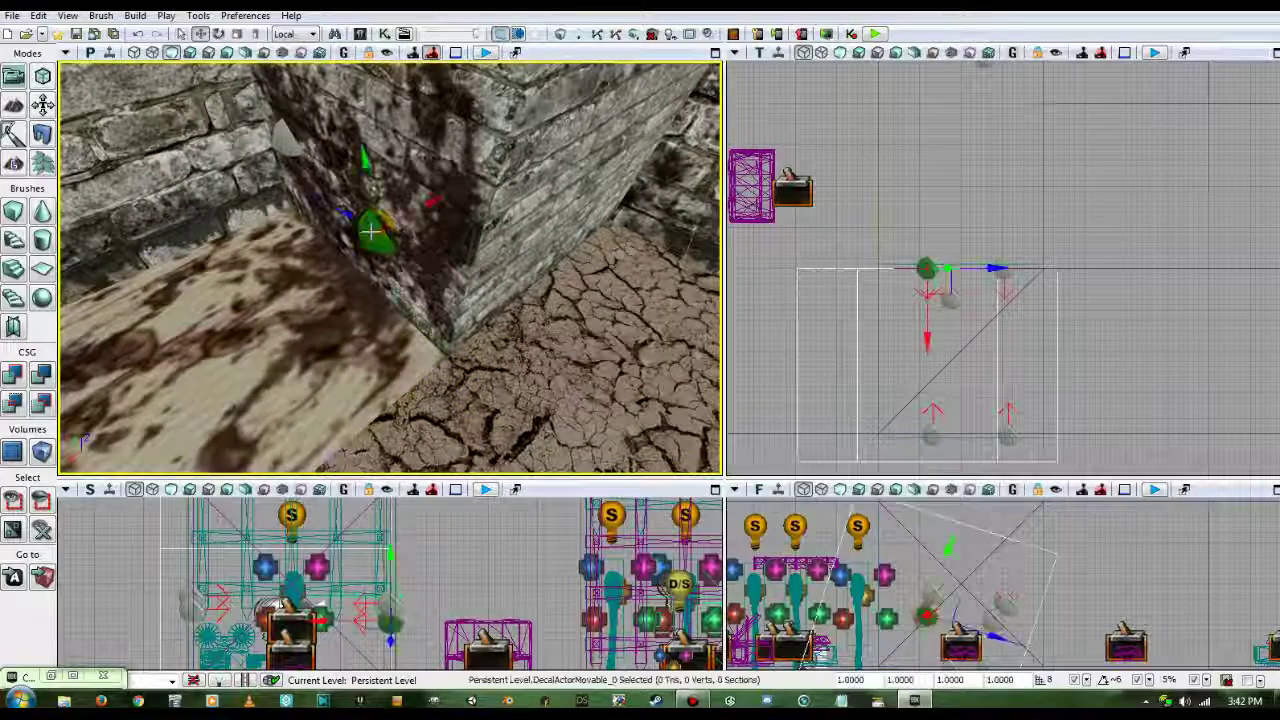
{"action": "left_click", "coordinate": [428, 229]}
{"action": "left_click", "coordinate": [375, 231]}
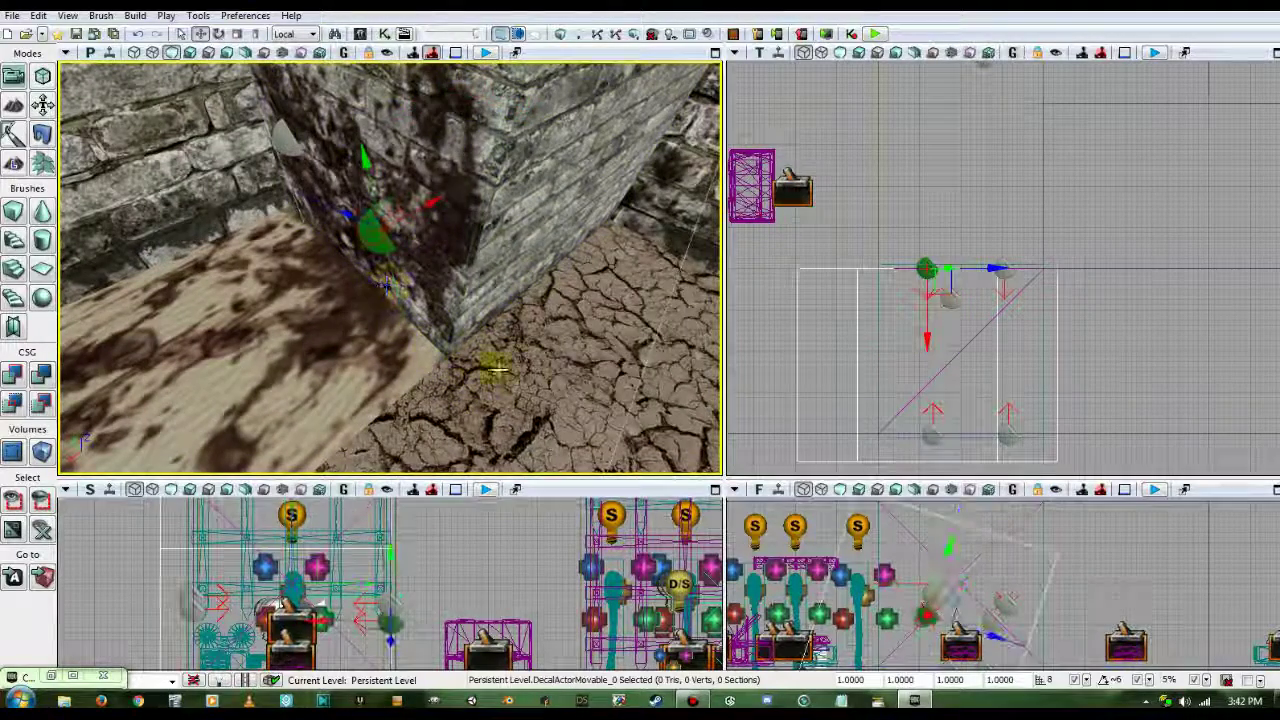
{"action": "right_click_drag", "start_coordinate": [491, 363], "coordinate": [503, 395]}
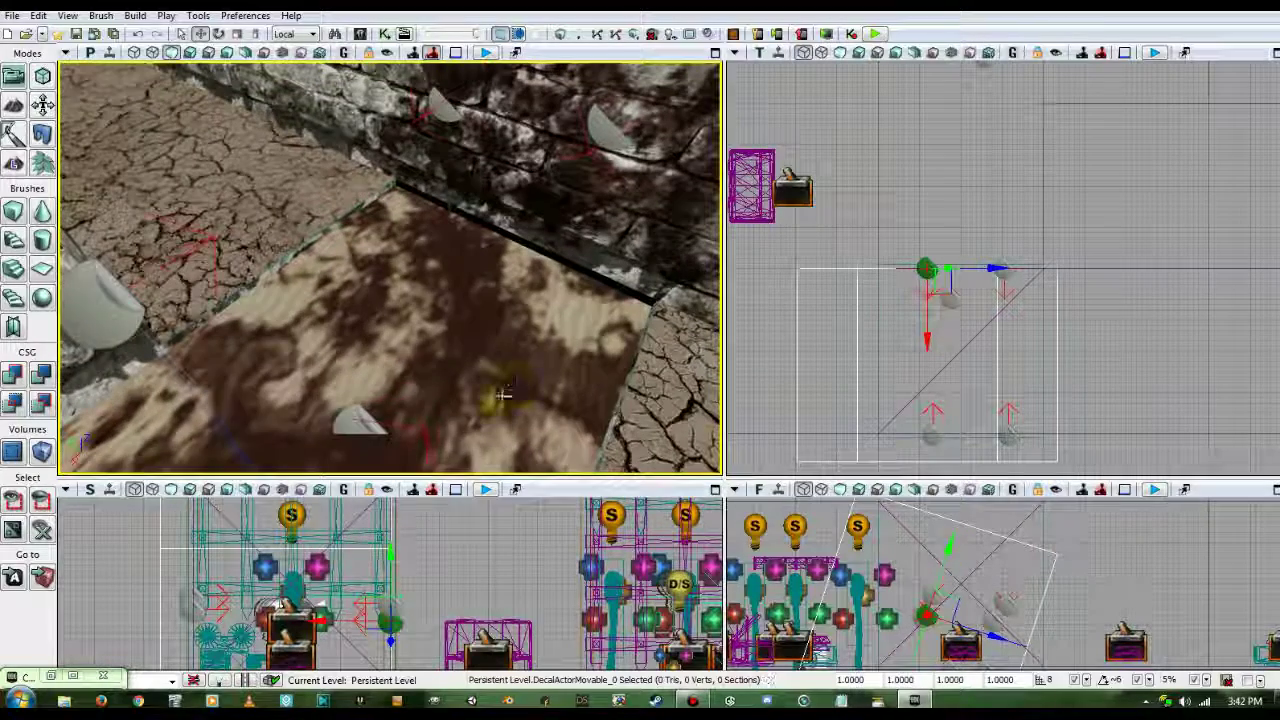
{"action": "left_click", "coordinate": [358, 415]}
{"action": "right_click_drag", "start_coordinate": [309, 389], "coordinate": [405, 352]}
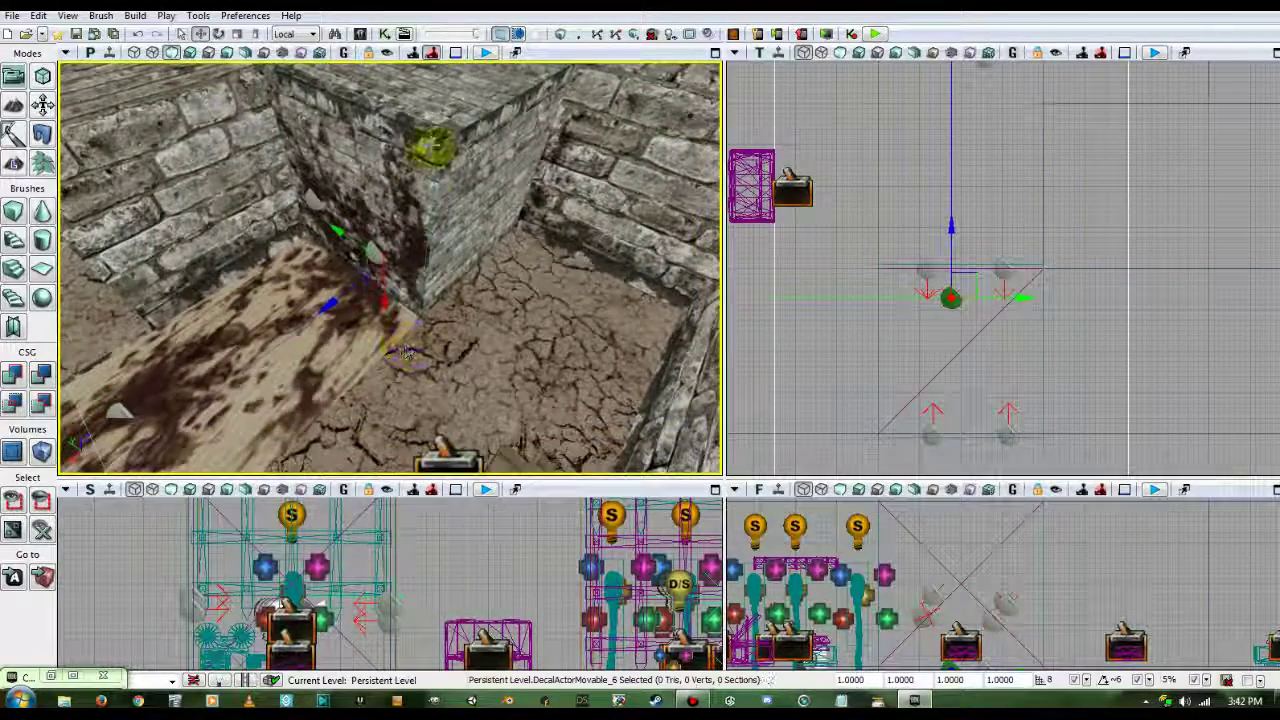
Hide the brick block and the box-shaped brush around it to expose the decals behind them
{"action": "left_click", "coordinate": [381, 174]}
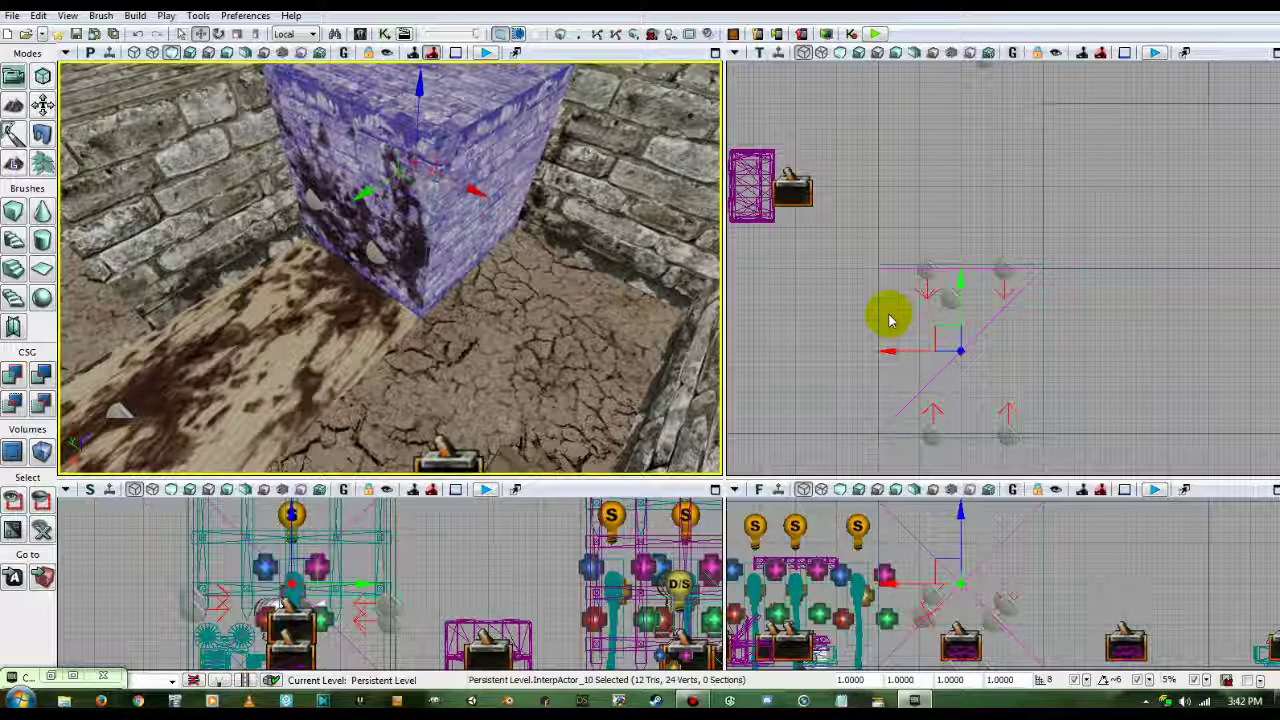
{"action": "left_click", "coordinate": [918, 395]}
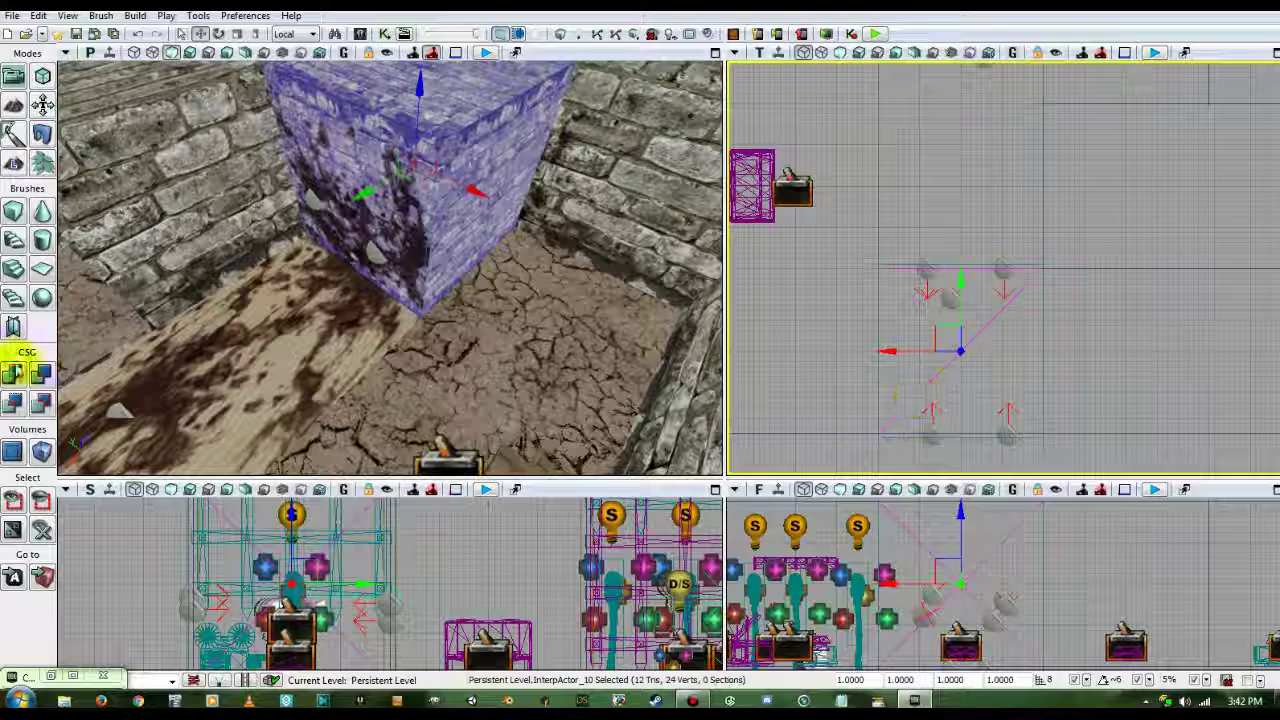
{"action": "left_click", "coordinate": [14, 500]}
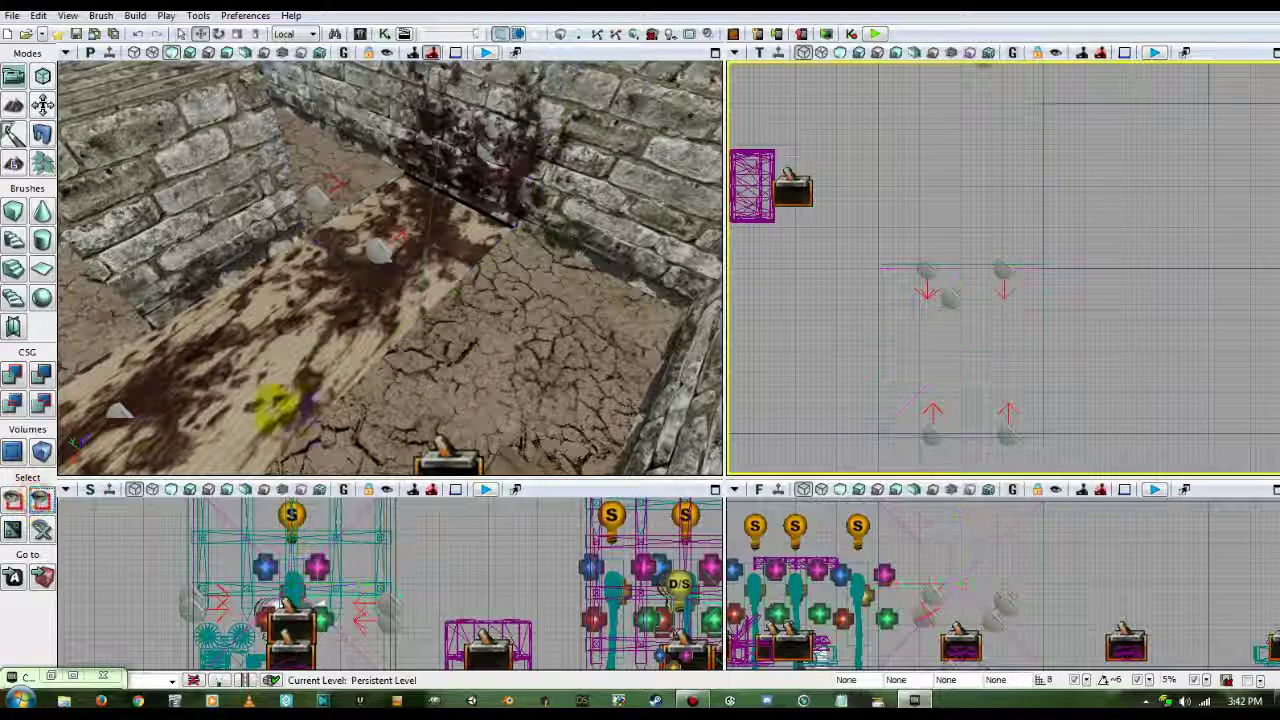
{"action": "left_click", "coordinate": [423, 258]}
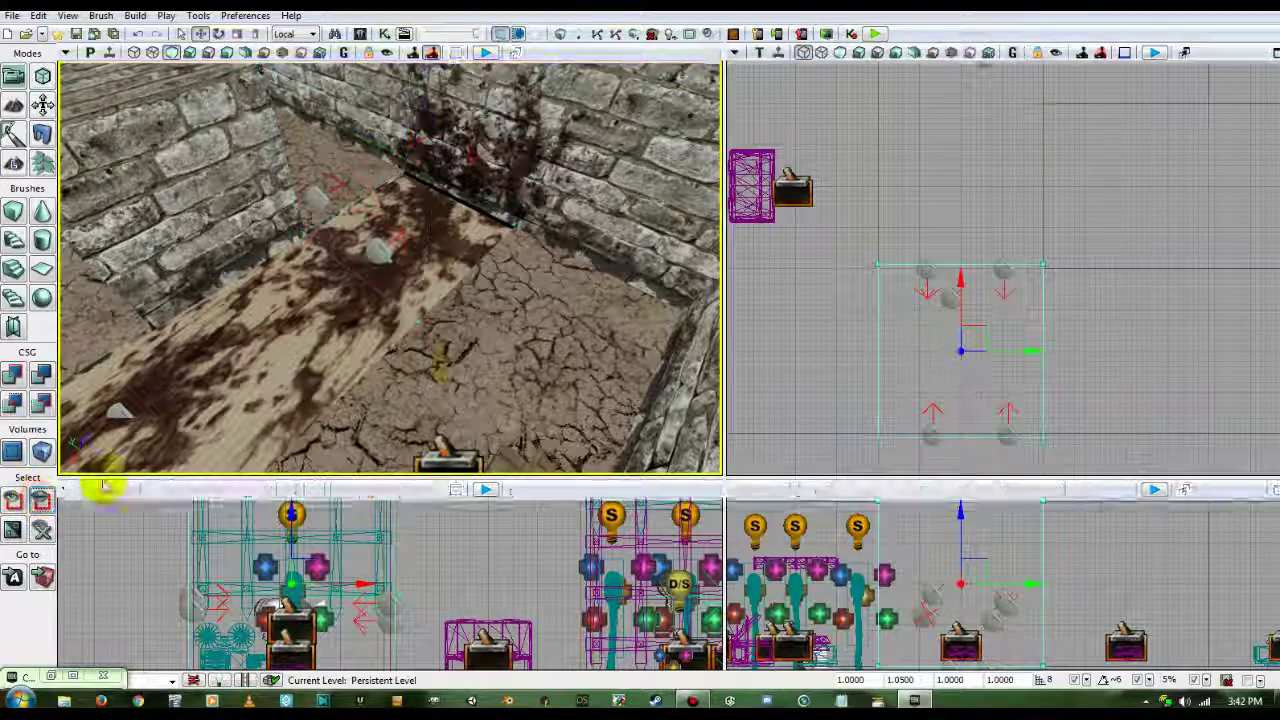
Narrow the exposed floor blood decal across the sand strip with non-uniform scaling
{"action": "left_click", "coordinate": [376, 270]}
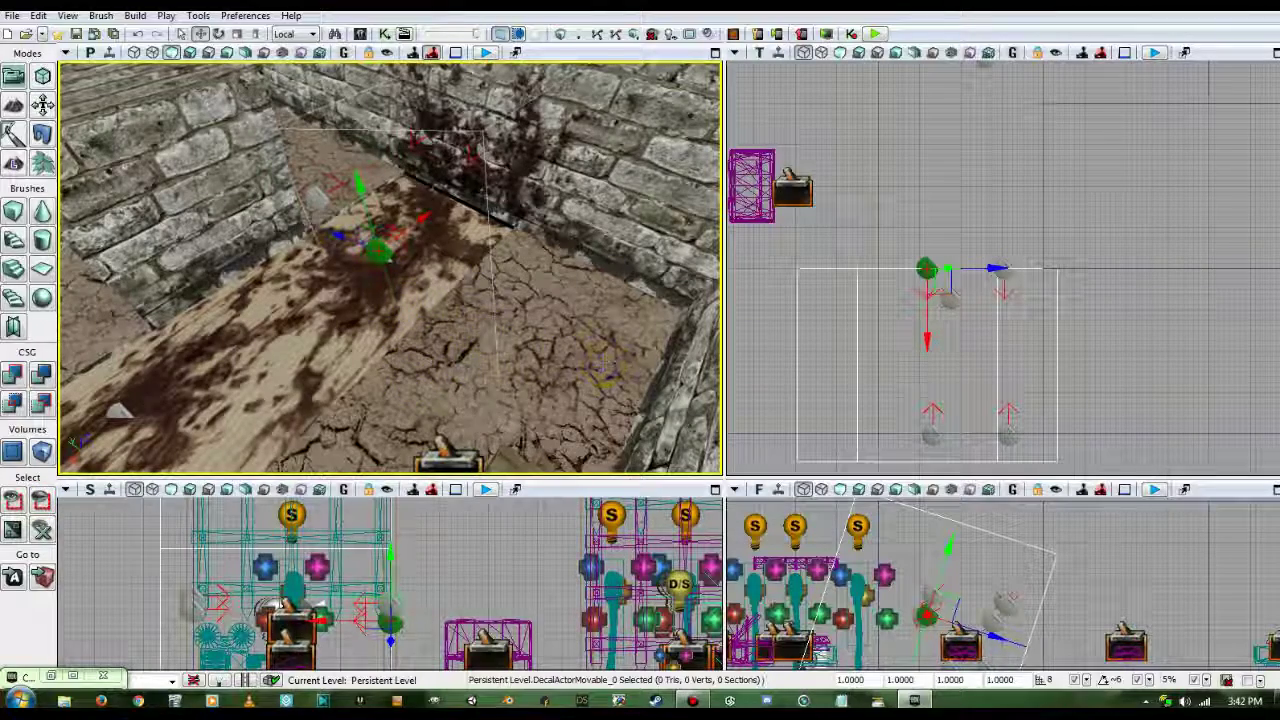
{"action": "right_click_drag", "start_coordinate": [605, 370], "coordinate": [601, 374]}
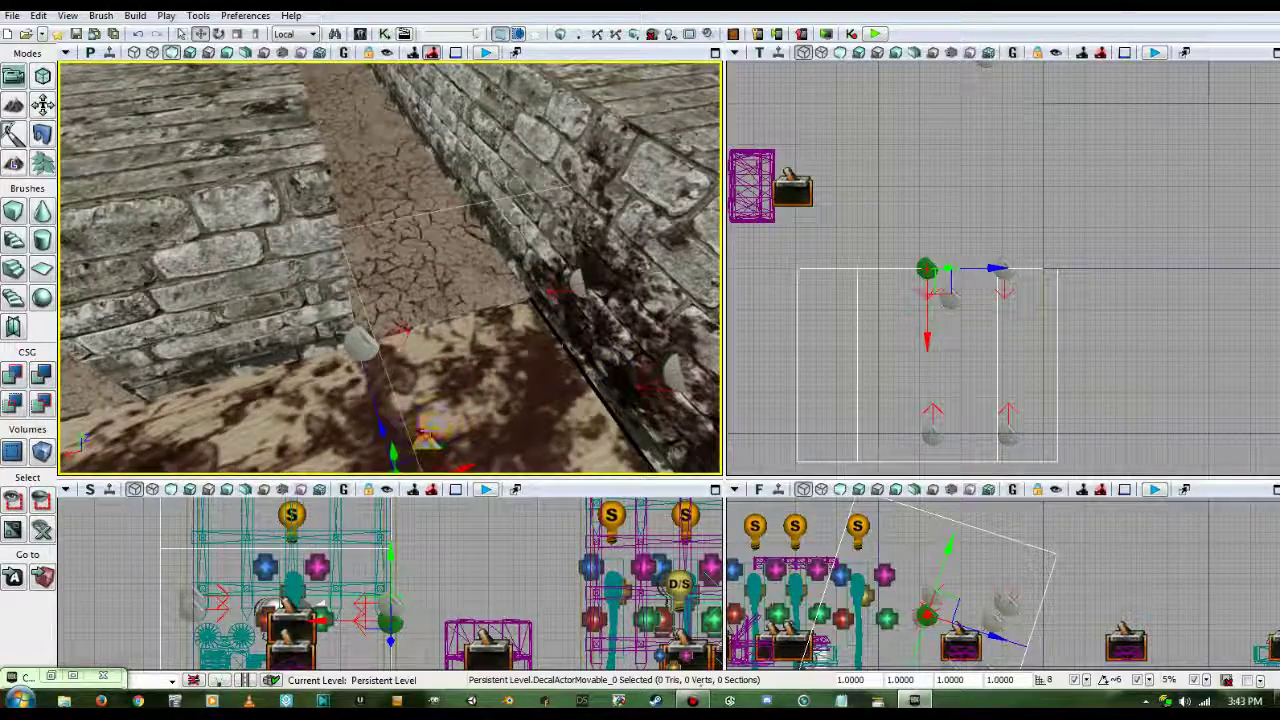
{"action": "left_click", "coordinate": [428, 438]}
{"action": "right_click_drag", "start_coordinate": [428, 438], "coordinate": [426, 436]}
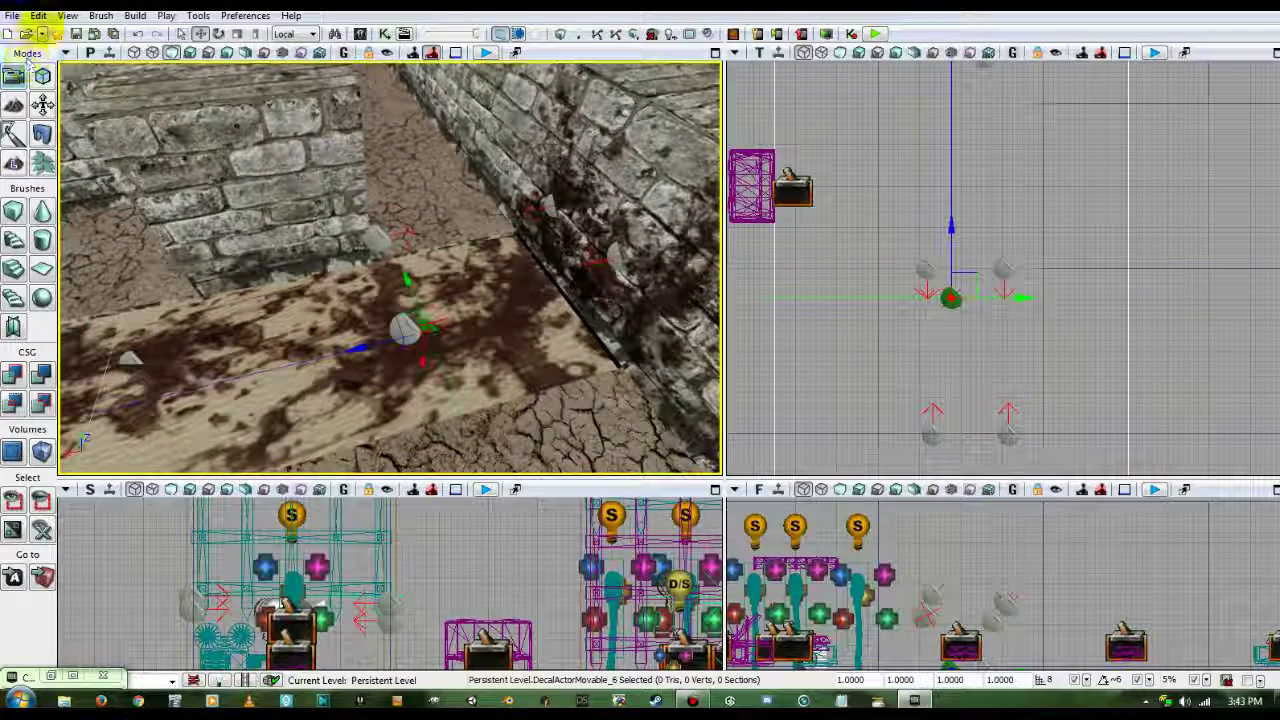
{"action": "left_click", "coordinate": [256, 33]}
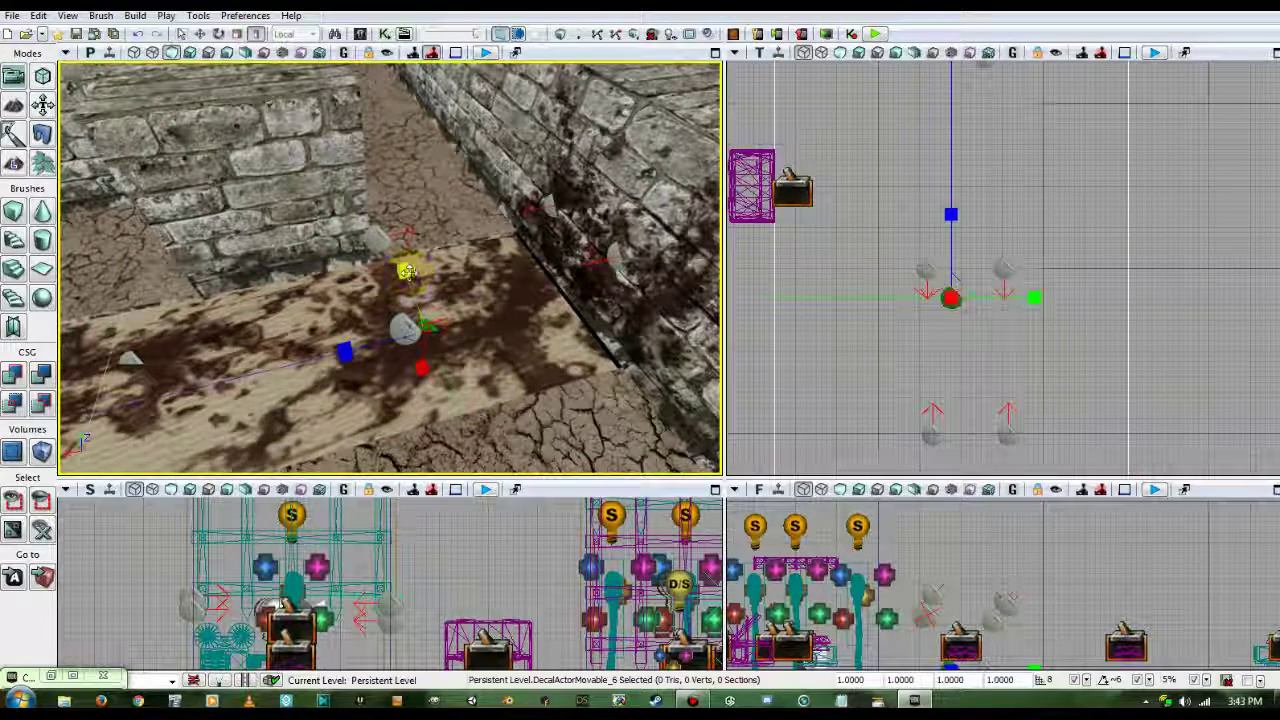
{"action": "left_click_drag", "start_coordinate": [407, 272], "coordinate": [403, 270]}
Move the narrowed floor blood decal sideways across the sand strip and slightly along it
{"action": "left_click", "coordinate": [200, 33]}
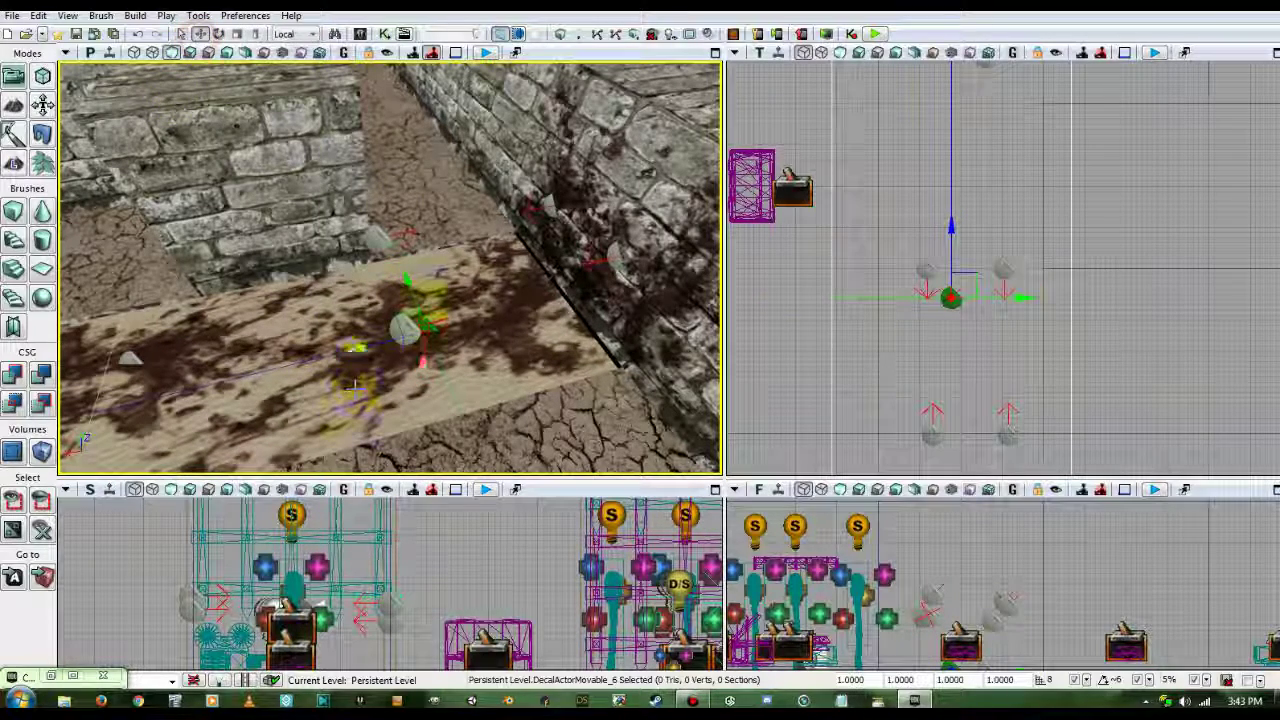
{"action": "left_click_drag", "start_coordinate": [408, 284], "coordinate": [406, 300]}
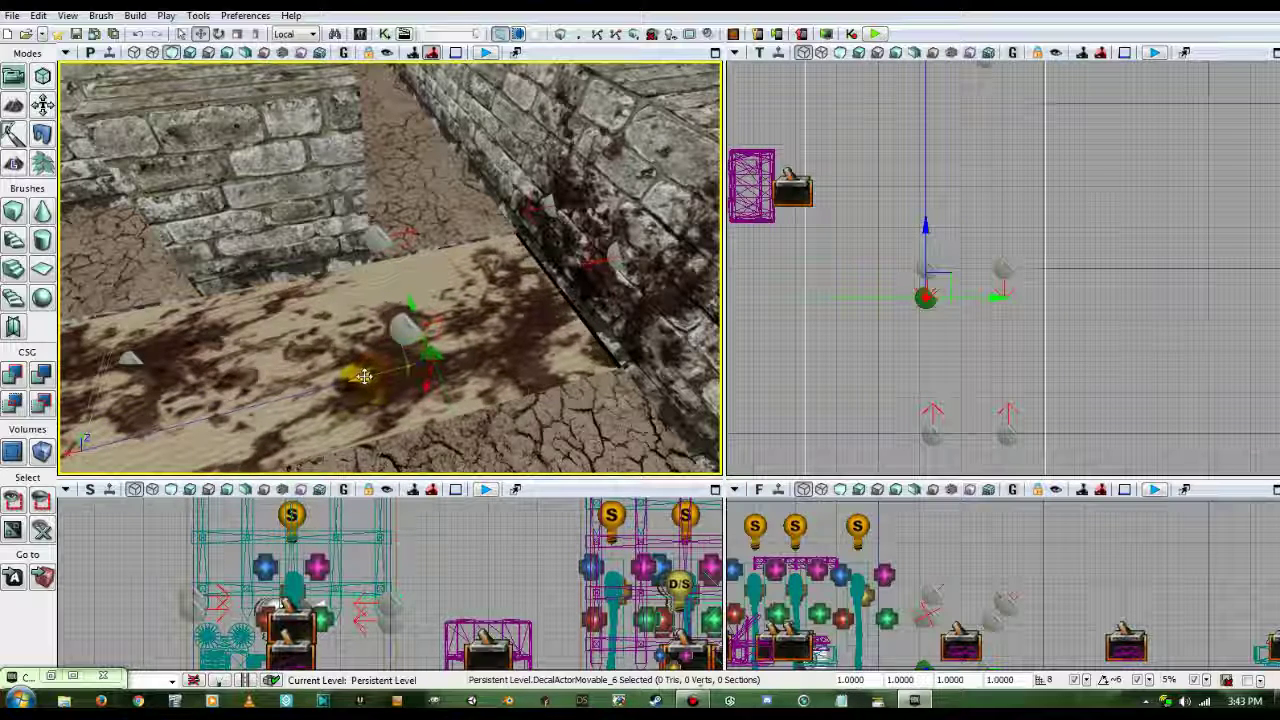
{"action": "mouse_move", "coordinate": [364, 376]}
{"action": "left_mouse_down"}
{"action": "mouse_move", "coordinate": [342, 384]}
{"action": "mouse_move", "coordinate": [354, 392]}
{"action": "left_mouse_up"}
{"action": "right_click_drag", "start_coordinate": [354, 392], "coordinate": [555, 395]}
{"action": "right_click_drag", "start_coordinate": [430, 390], "coordinate": [660, 400]}
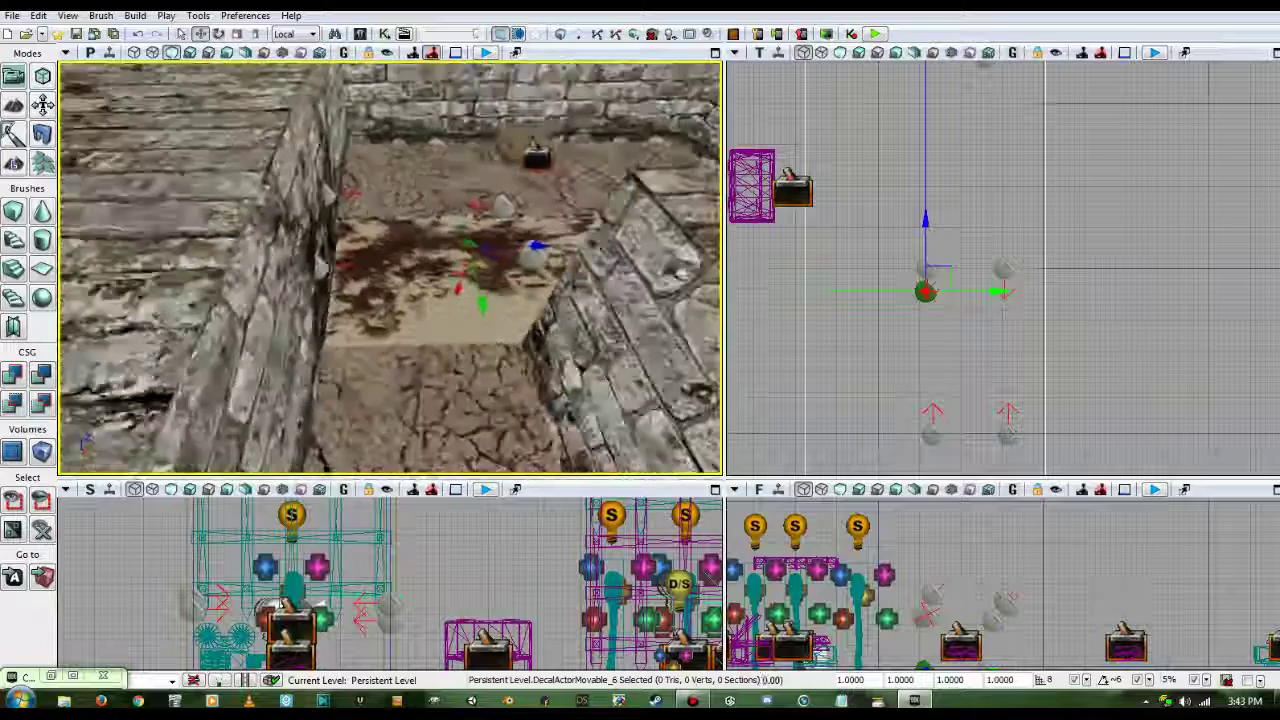
Nudge the selected floor blood decal slightly sideways across the sand strip beside the hidden brick block
{"action": "right_click_drag", "start_coordinate": [480, 390], "coordinate": [470, 300]}
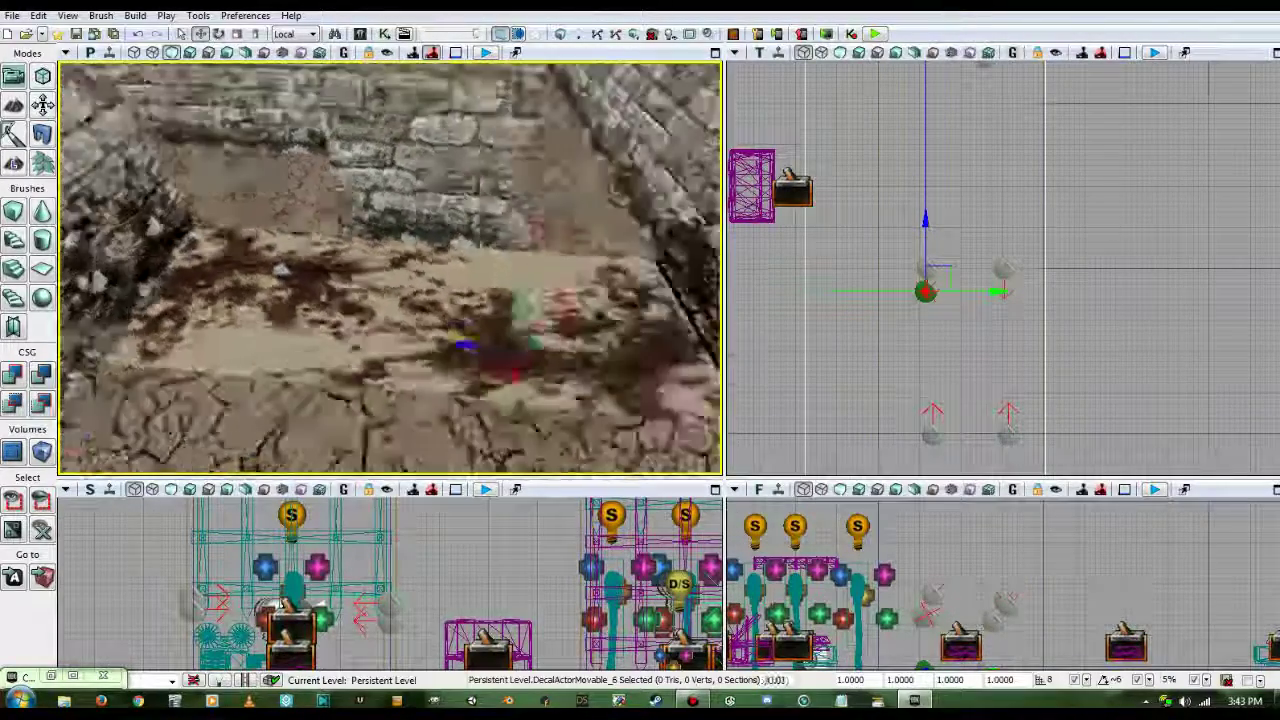
{"action": "right_click_drag", "start_coordinate": [110, 400], "coordinate": [100, 395]}
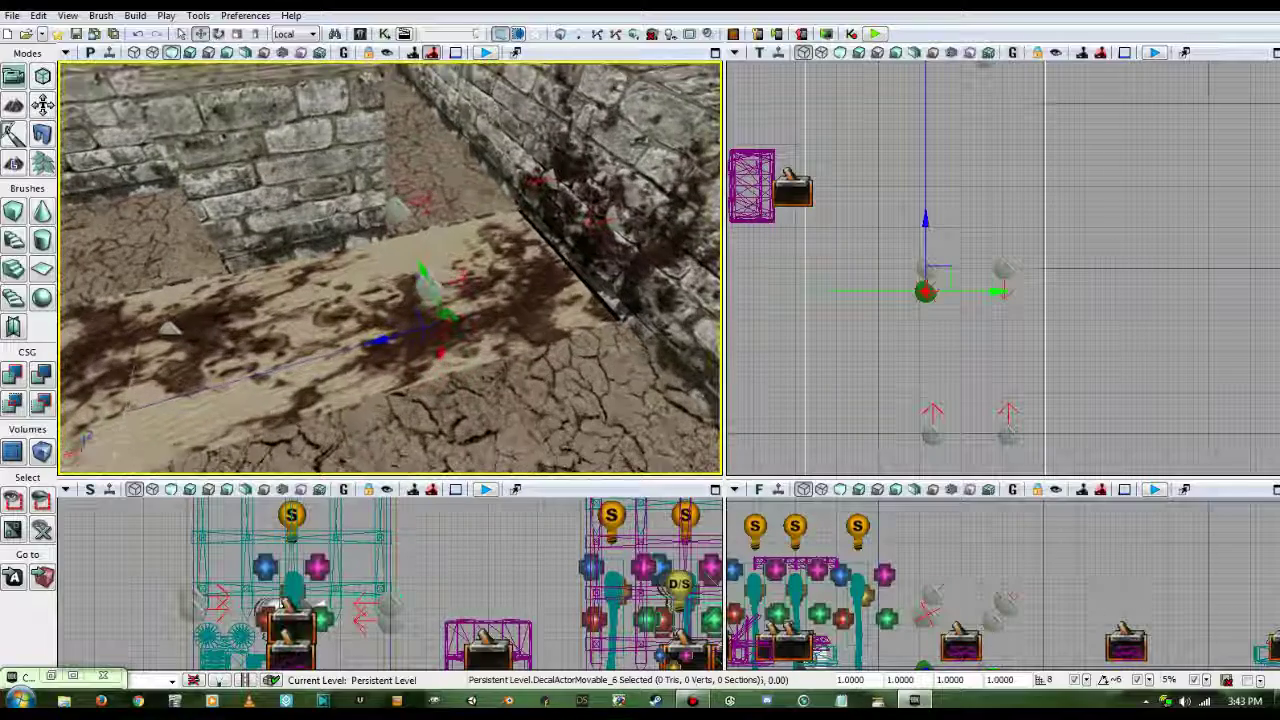
{"action": "right_click_drag", "start_coordinate": [400, 300], "coordinate": [240, 250]}
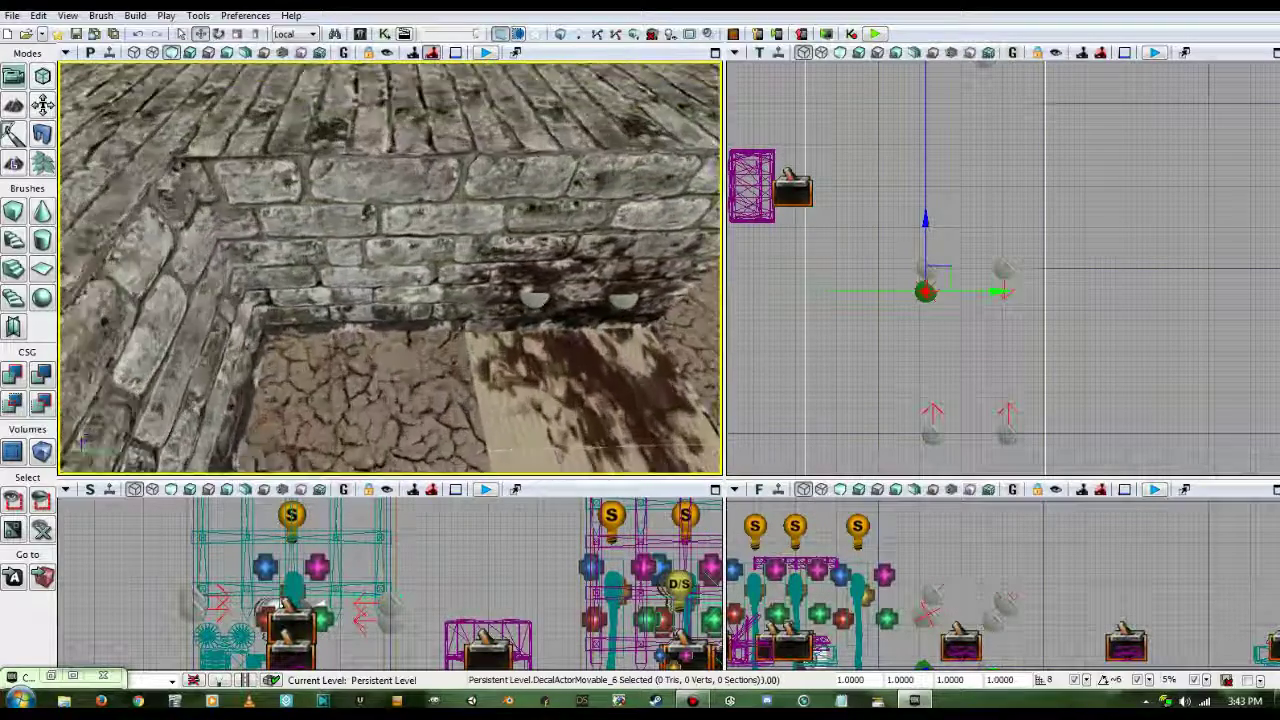
{"action": "mouse_move", "coordinate": [390, 270]}
{"action": "right_mouse_down"}
{"action": "mouse_move", "coordinate": [510, 310]}
{"action": "mouse_move", "coordinate": [430, 315]}
{"action": "mouse_move", "coordinate": [385, 300]}
{"action": "mouse_move", "coordinate": [395, 260]}
{"action": "right_mouse_up"}
{"action": "right_click_drag", "start_coordinate": [475, 345], "coordinate": [480, 377]}
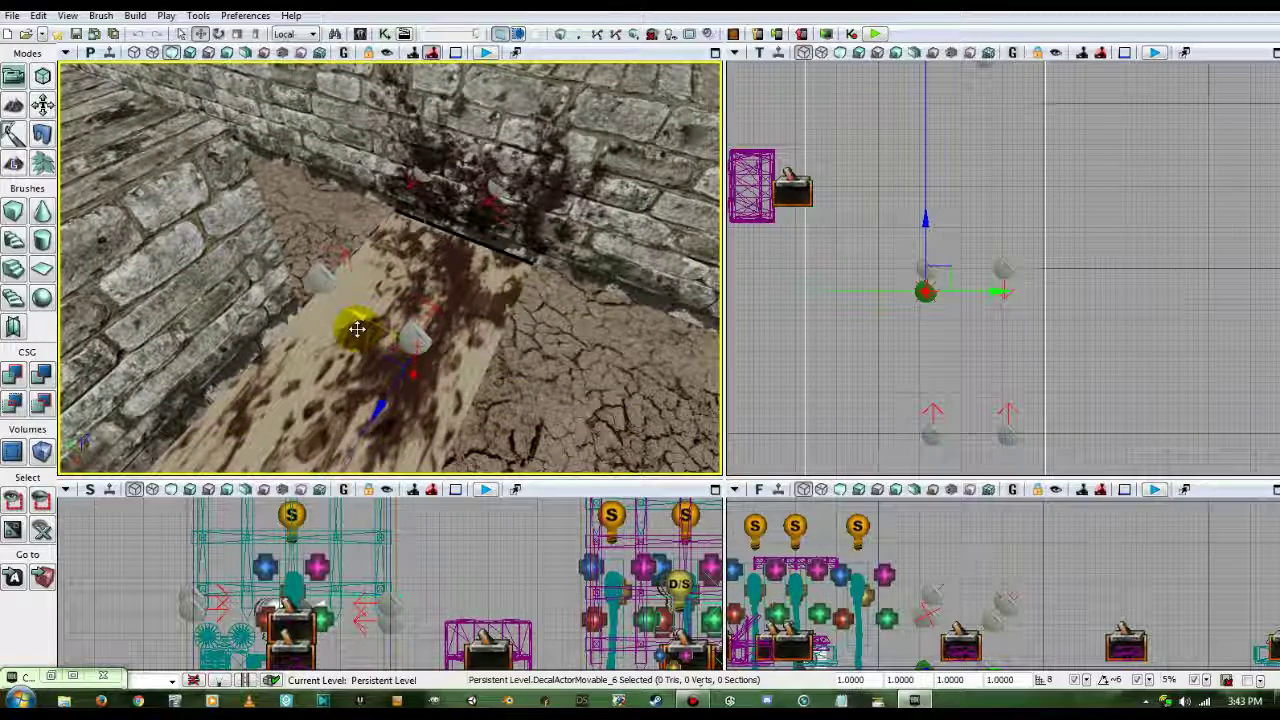
{"action": "left_click_drag", "start_coordinate": [357, 330], "coordinate": [346, 321]}
{"action": "right_click_drag", "start_coordinate": [520, 400], "coordinate": [505, 375]}
{"action": "right_click_drag", "start_coordinate": [420, 340], "coordinate": [540, 345]}
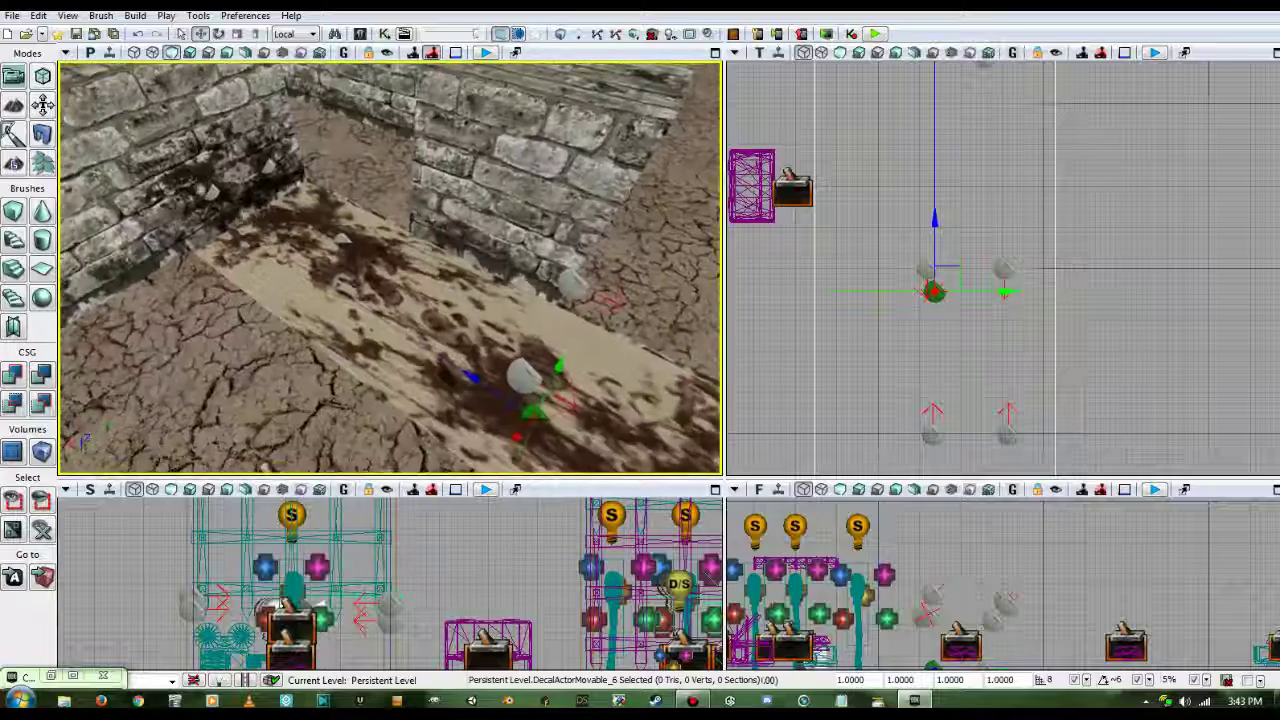
Select the other floor blood decal farther along the sand strip and shift it slightly sideways across the strip
{"action": "left_click", "coordinate": [359, 261]}
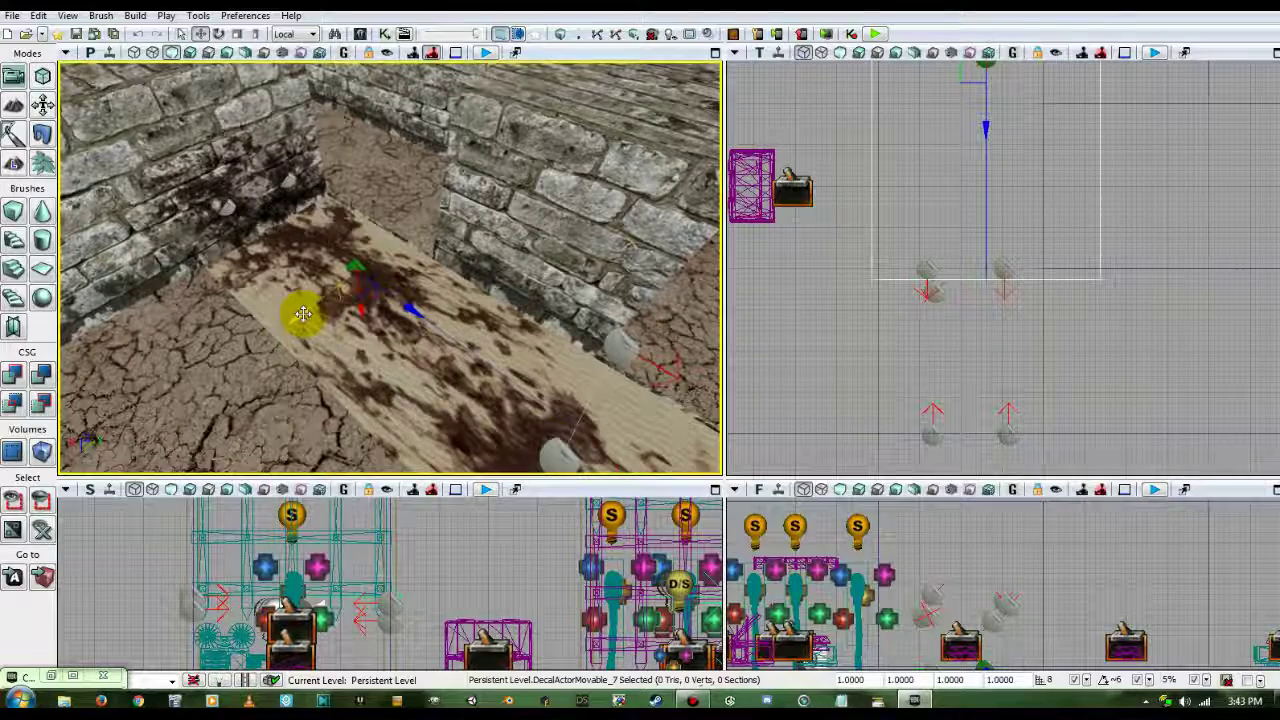
{"action": "left_click", "coordinate": [287, 314]}
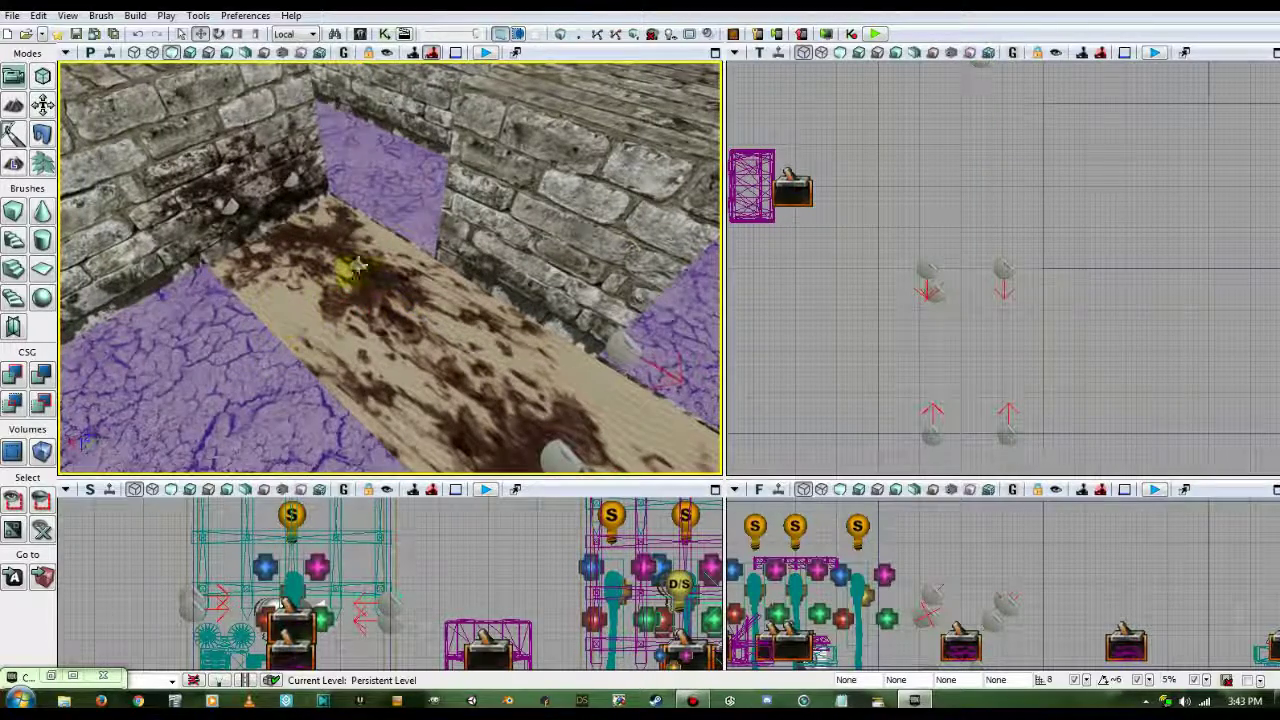
{"action": "left_click", "coordinate": [345, 272]}
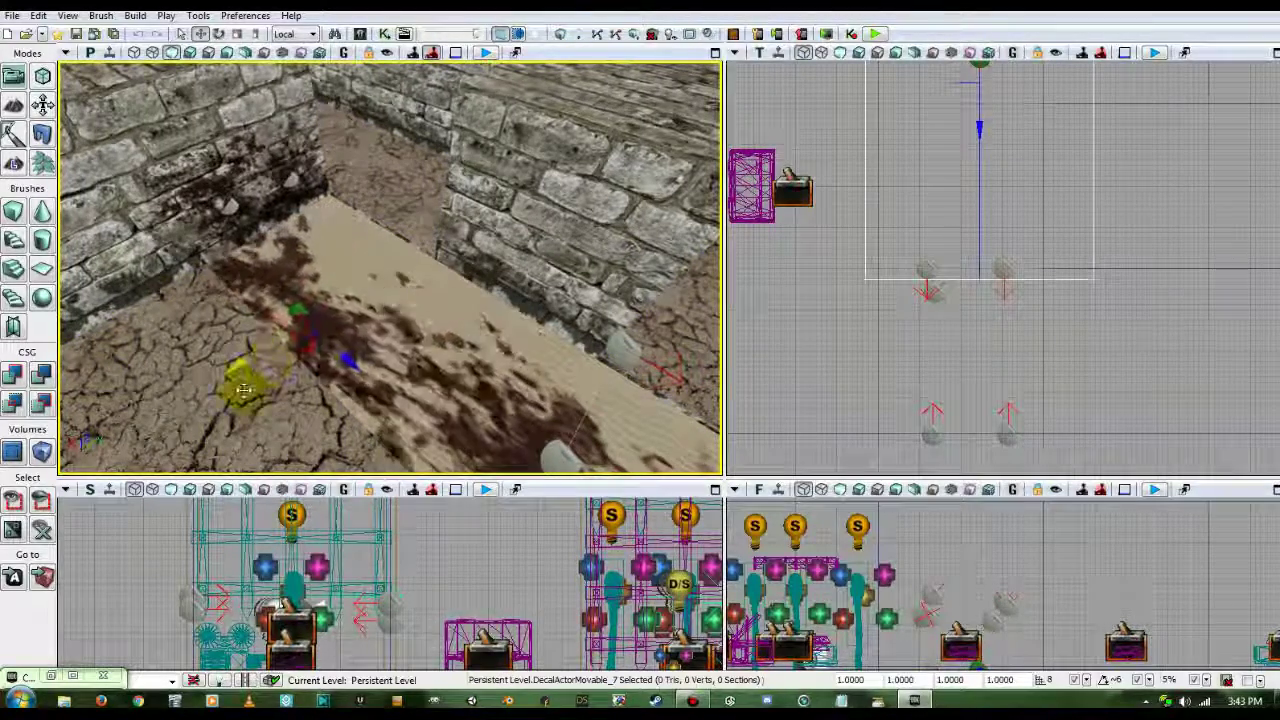
{"action": "left_click_drag", "start_coordinate": [243, 390], "coordinate": [412, 316]}
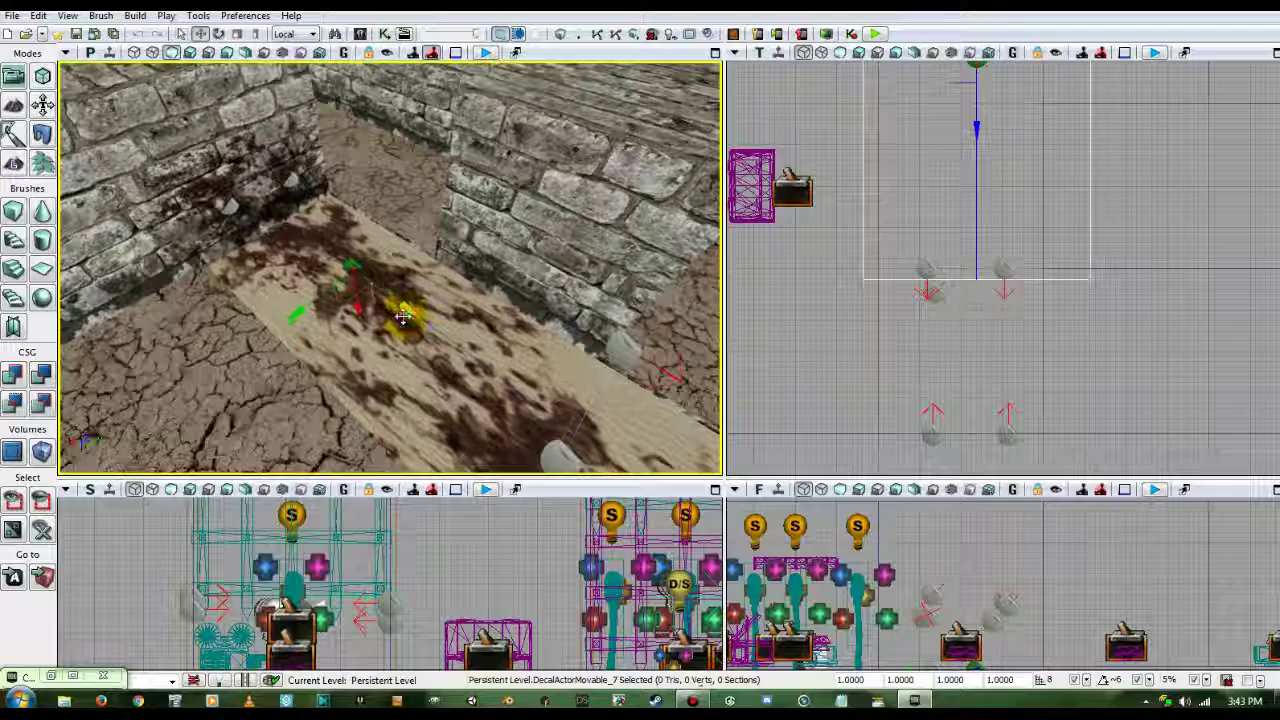
Select the floor blood decal nearest the hidden brick block and move it slightly along the sand strip toward the block
{"action": "right_click_drag", "start_coordinate": [403, 316], "coordinate": [214, 400]}
{"action": "left_click", "coordinate": [409, 337]}
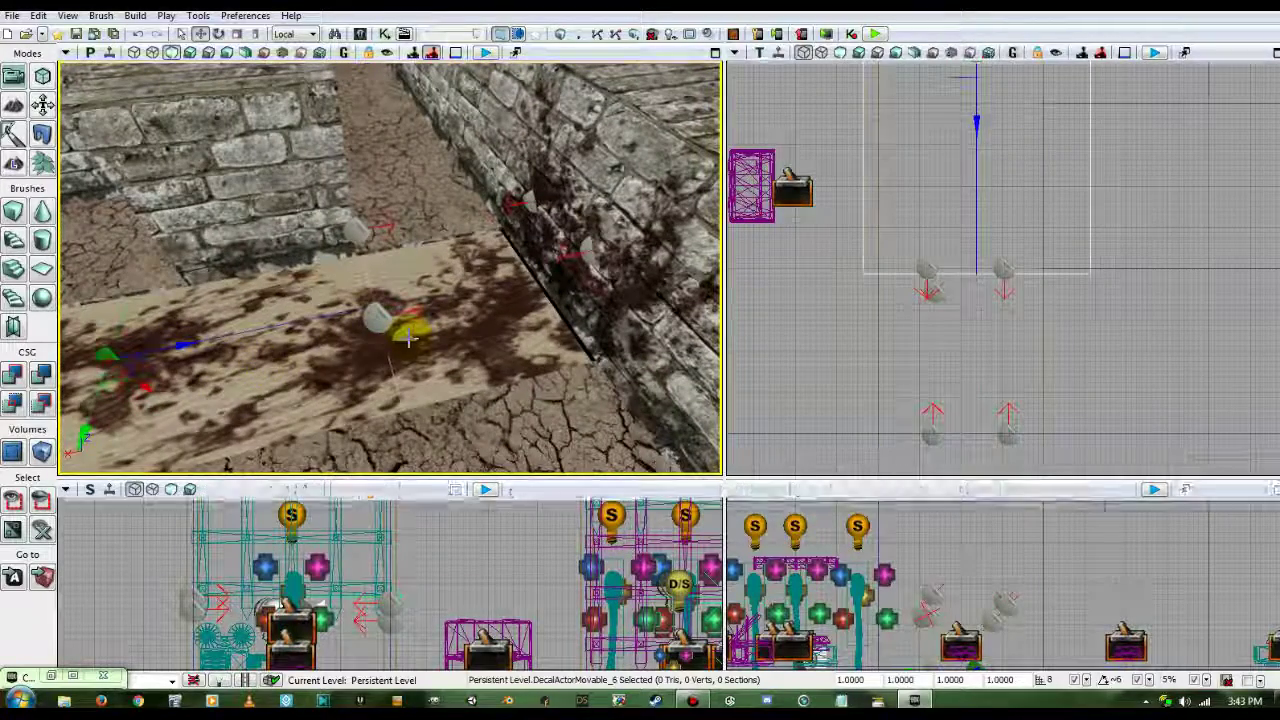
{"action": "left_click_drag", "start_coordinate": [407, 340], "coordinate": [354, 355]}
{"action": "right_click_drag", "start_coordinate": [514, 421], "coordinate": [690, 404]}
{"action": "right_click_drag", "start_coordinate": [453, 412], "coordinate": [648, 474]}
{"action": "right_click_drag", "start_coordinate": [443, 394], "coordinate": [436, 378]}
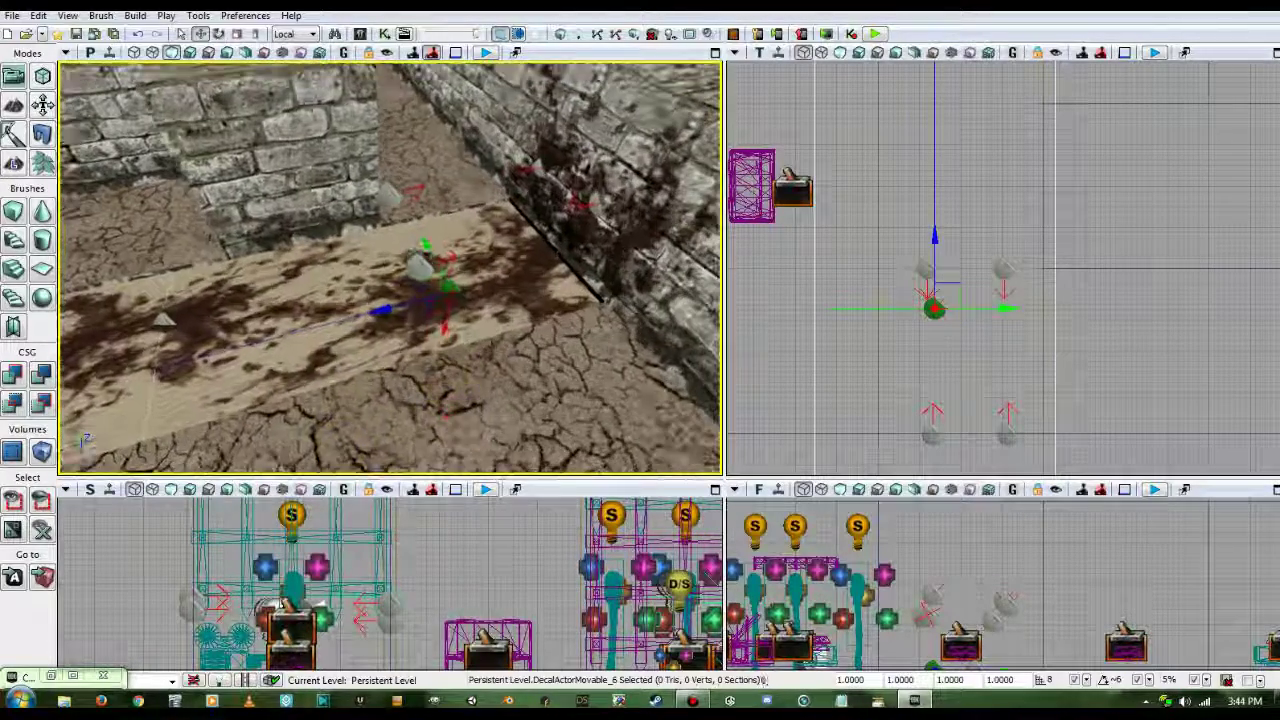
Unhide all hidden brushes and launch a play test from the cracked floor of the corridor
{"action": "left_click", "coordinate": [41, 530]}
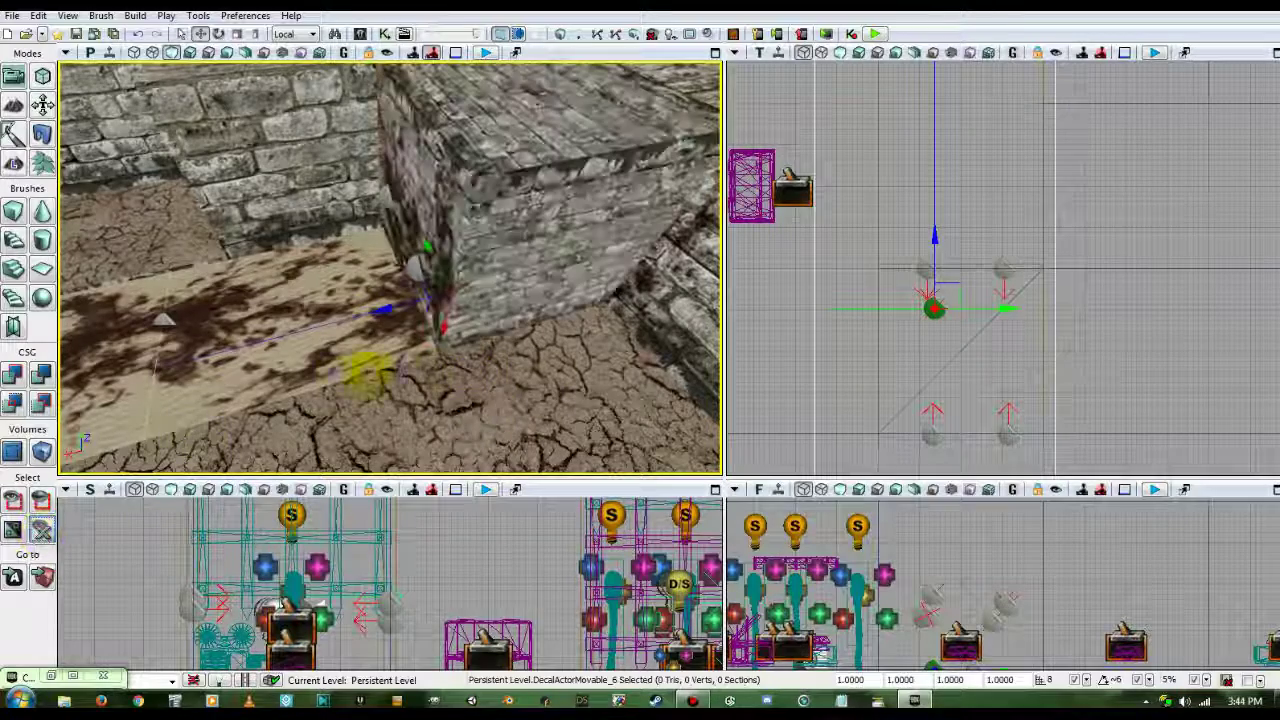
{"action": "mouse_move", "coordinate": [449, 388]}
{"action": "right_mouse_down"}
{"action": "mouse_move", "coordinate": [640, 400]}
{"action": "mouse_move", "coordinate": [500, 390]}
{"action": "mouse_move", "coordinate": [530, 375]}
{"action": "mouse_move", "coordinate": [650, 395]}
{"action": "mouse_move", "coordinate": [470, 400]}
{"action": "mouse_move", "coordinate": [457, 388]}
{"action": "right_mouse_up"}
{"action": "right_click", "coordinate": [458, 360]}
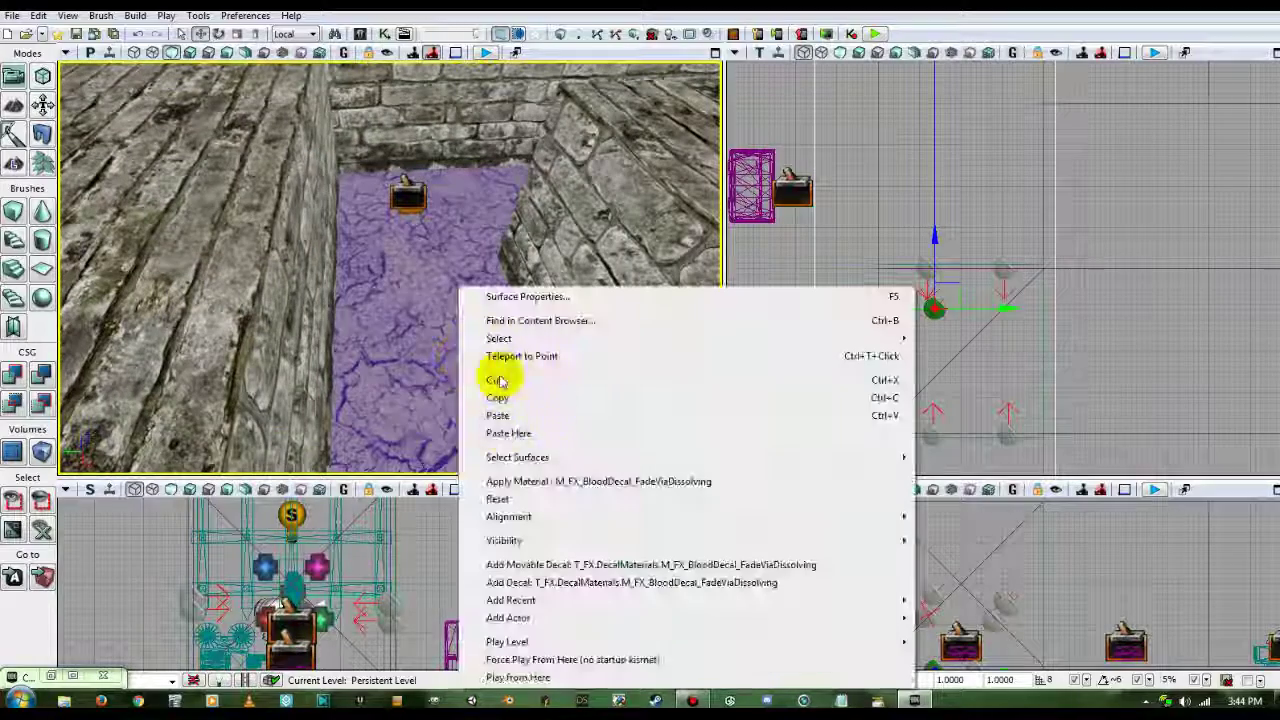
{"action": "left_click", "coordinate": [510, 677]}
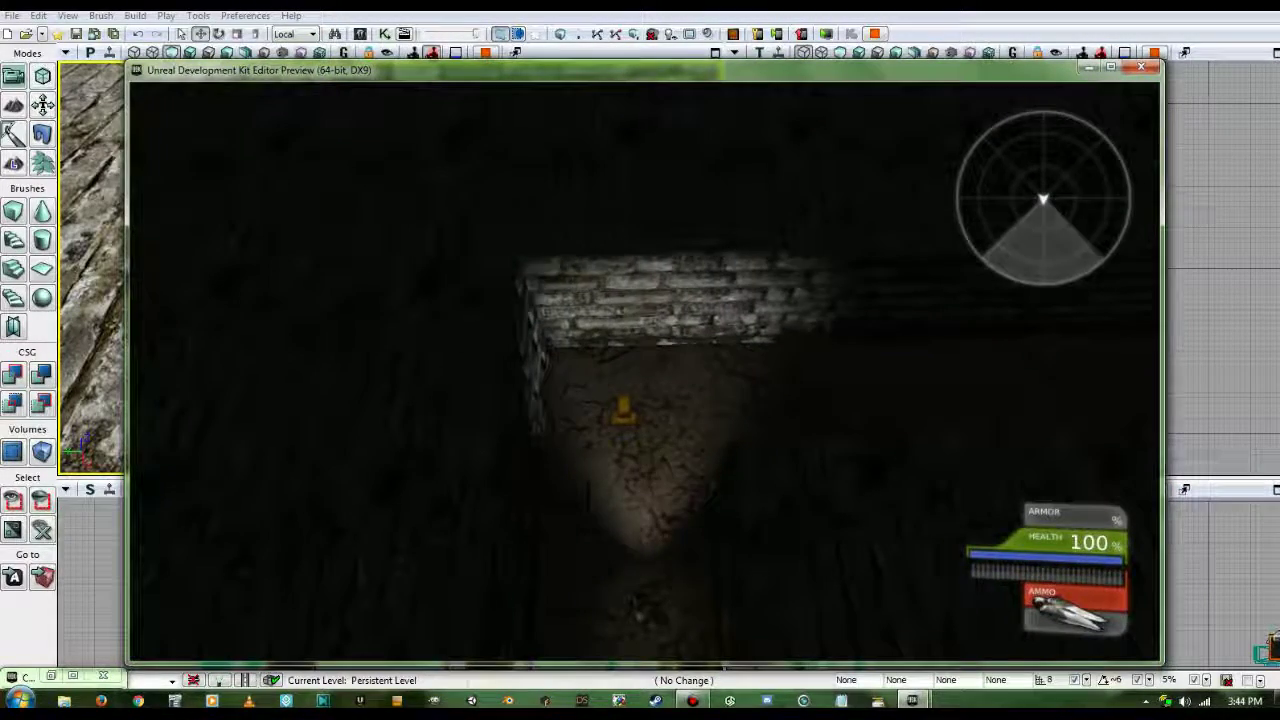
Walk through the dark corridors to check the blood decals on the sand strip and brick block in-game, and end the play test
{"action": "key", "text": "w"}
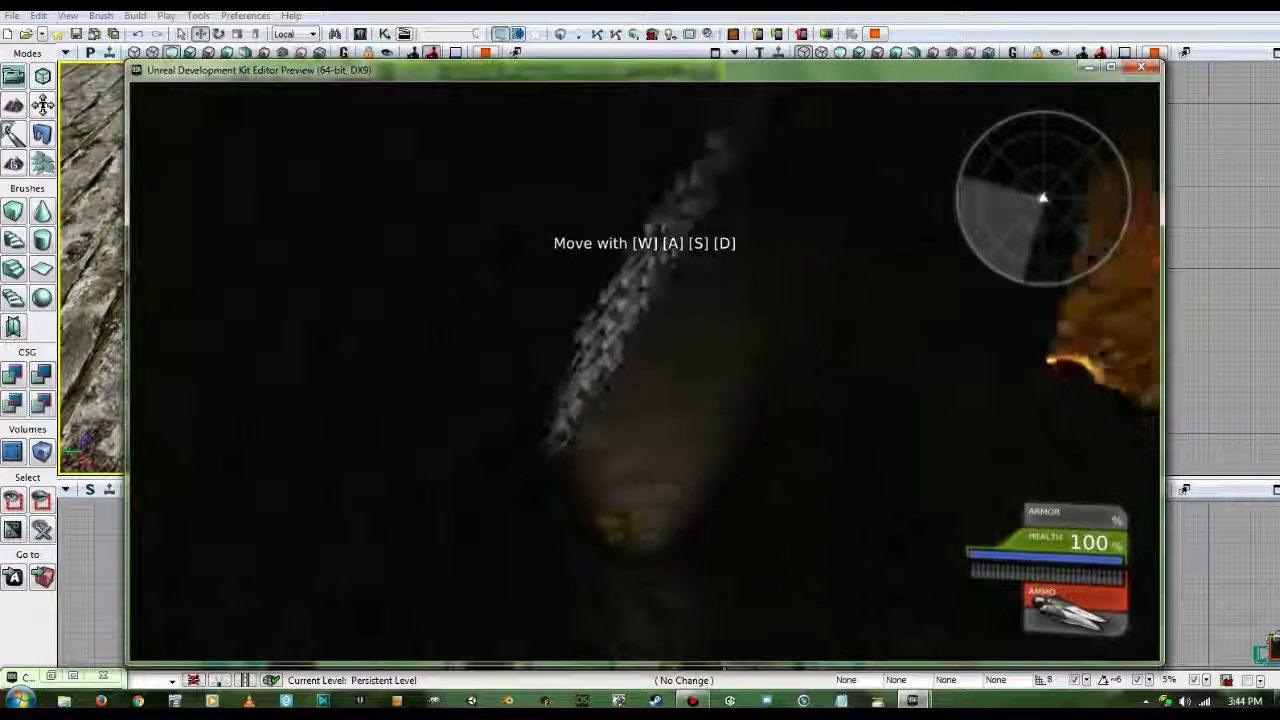
{"action": "key", "text": "w"}
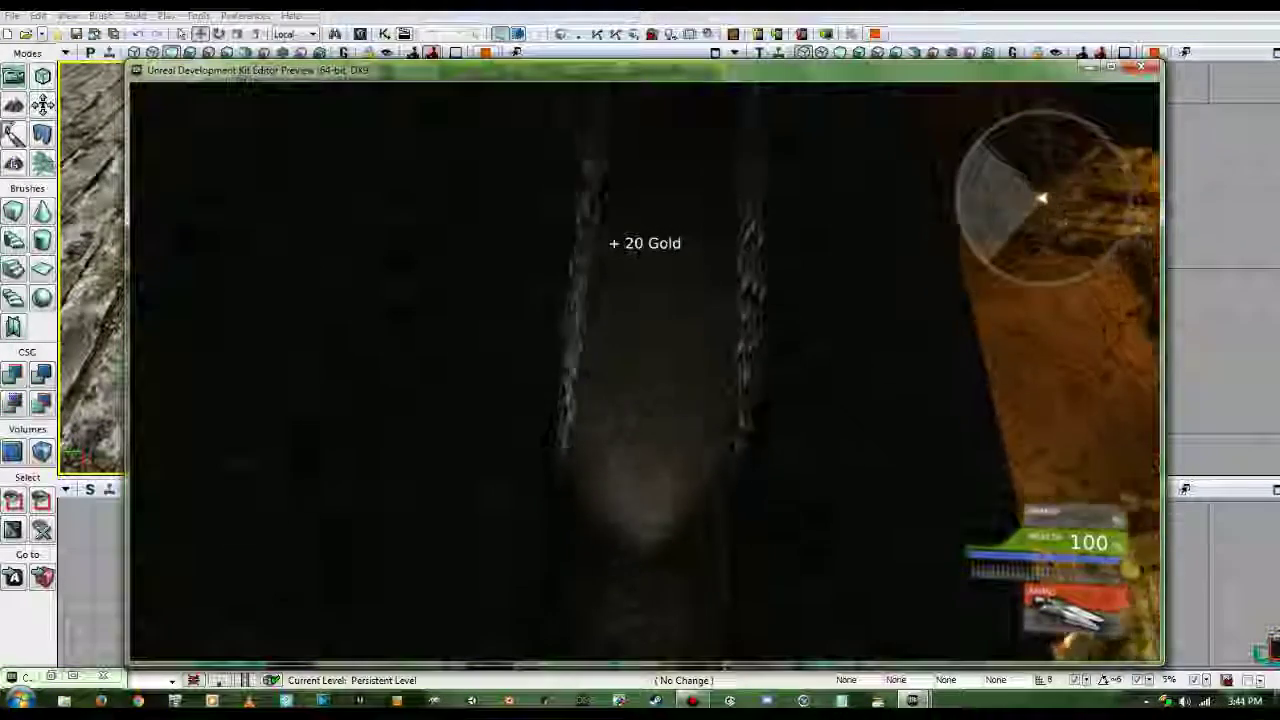
{"action": "key", "text": "w"}
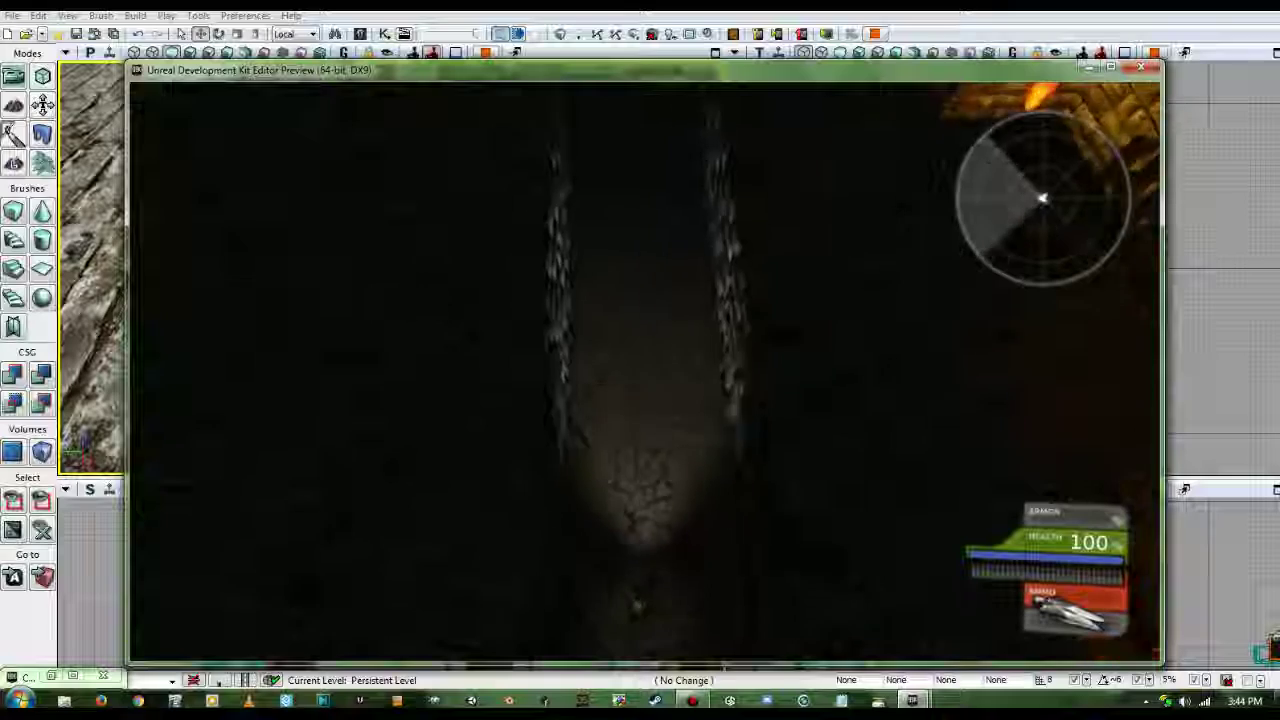
{"action": "key", "text": "w"}
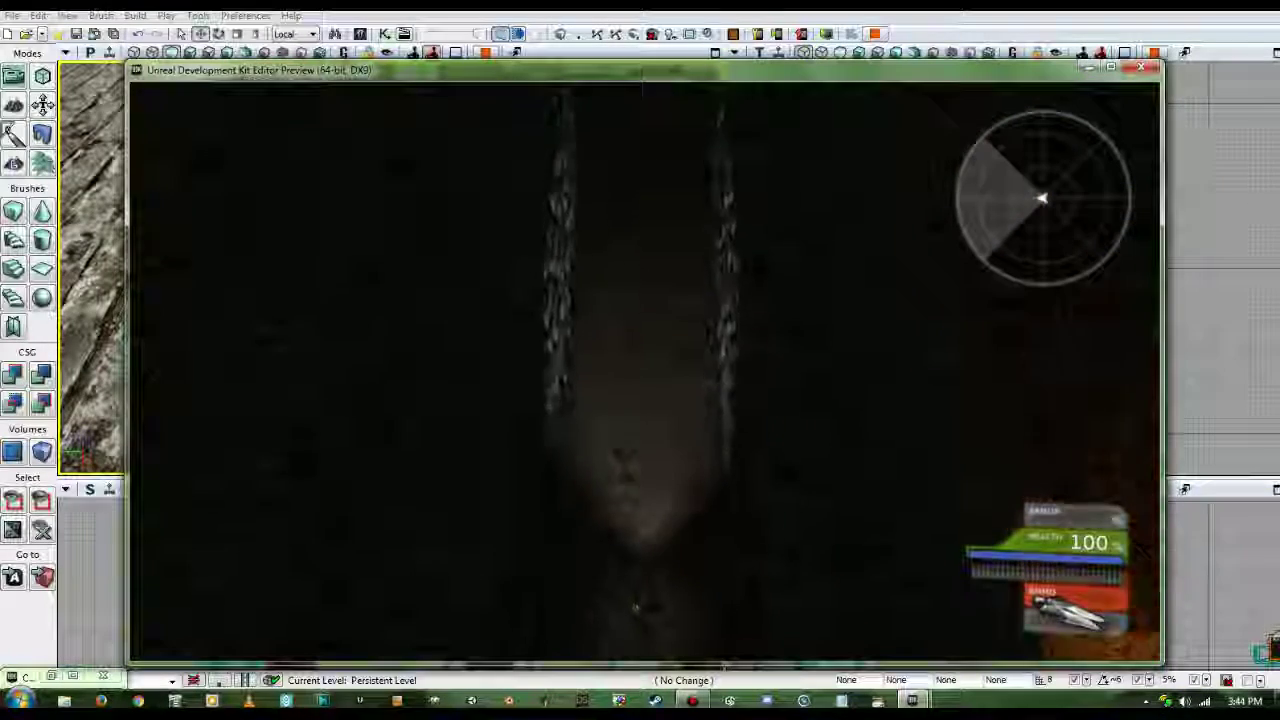
{"action": "key", "text": "w"}
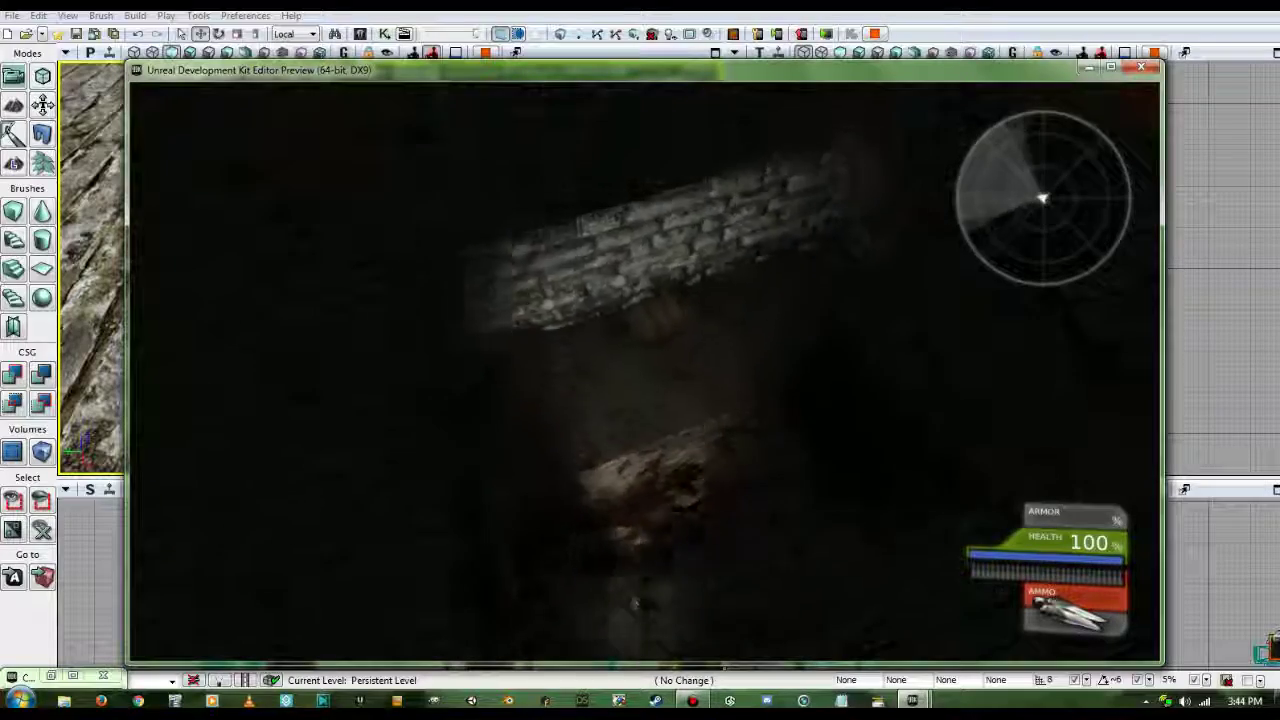
{"action": "key", "text": "e"}
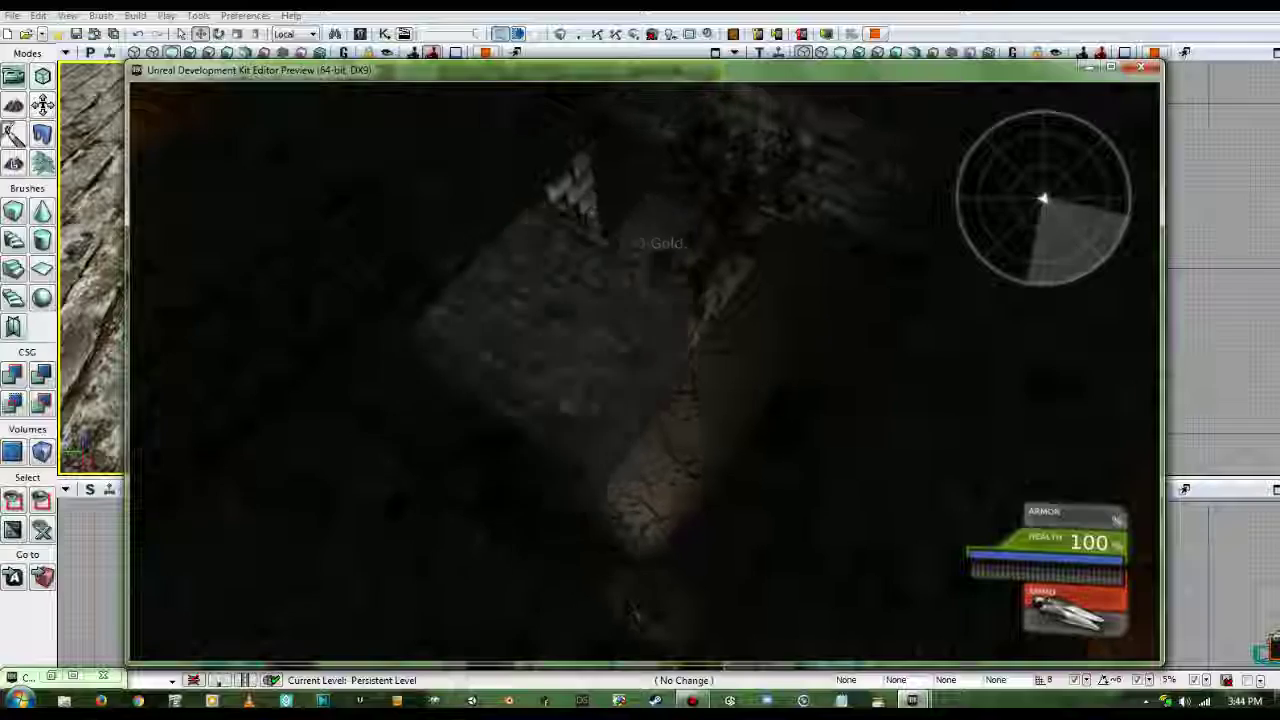
{"action": "key", "text": "w"}
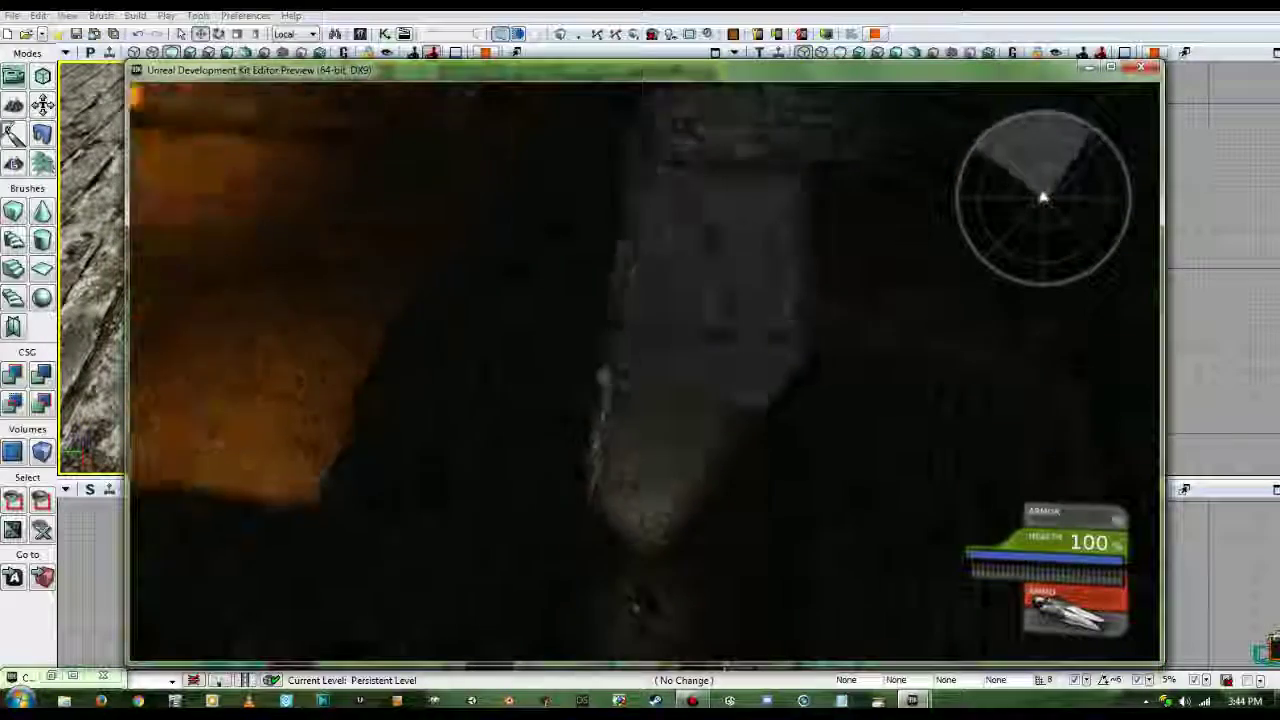
{"action": "key", "text": "w"}
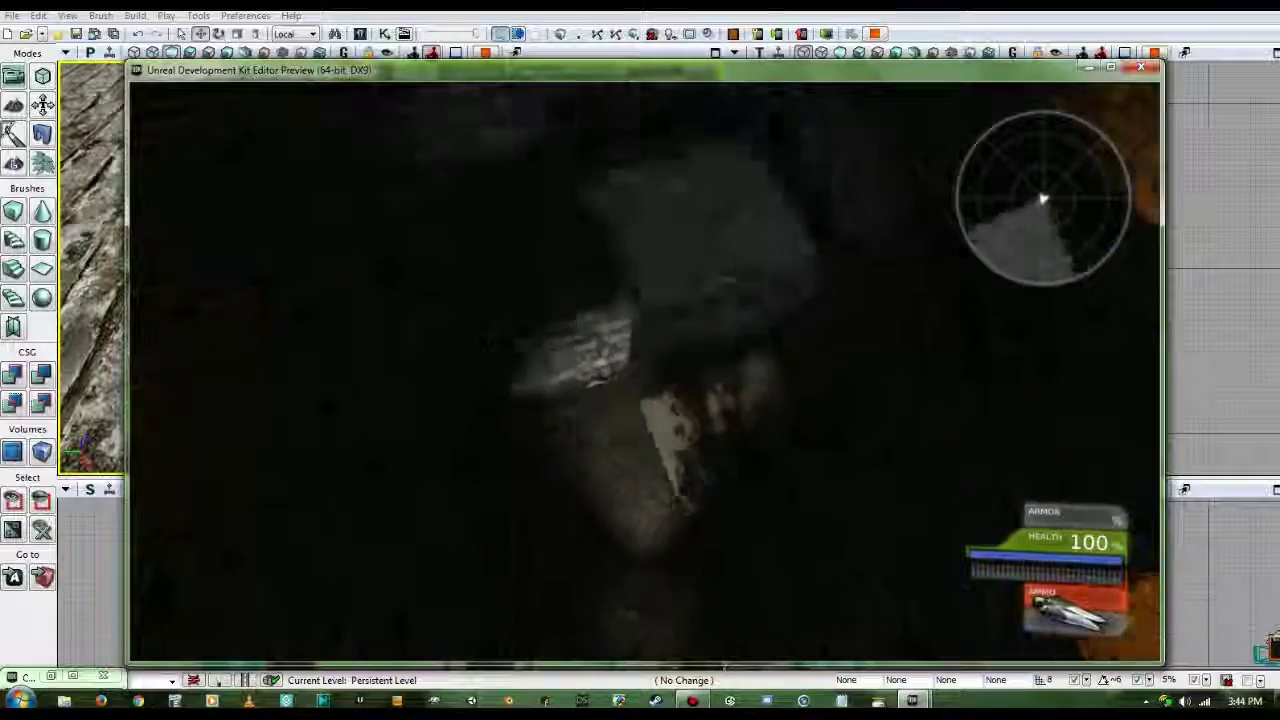
{"action": "key", "text": "w"}
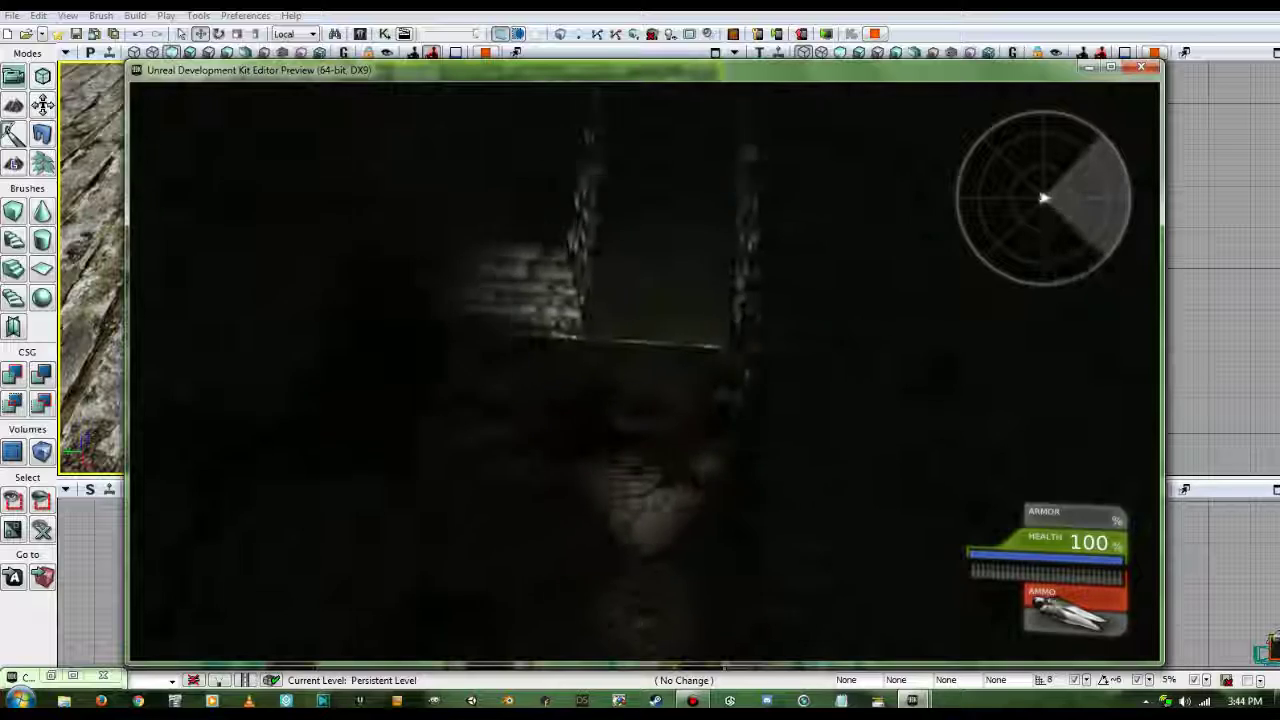
{"action": "key", "text": "w"}
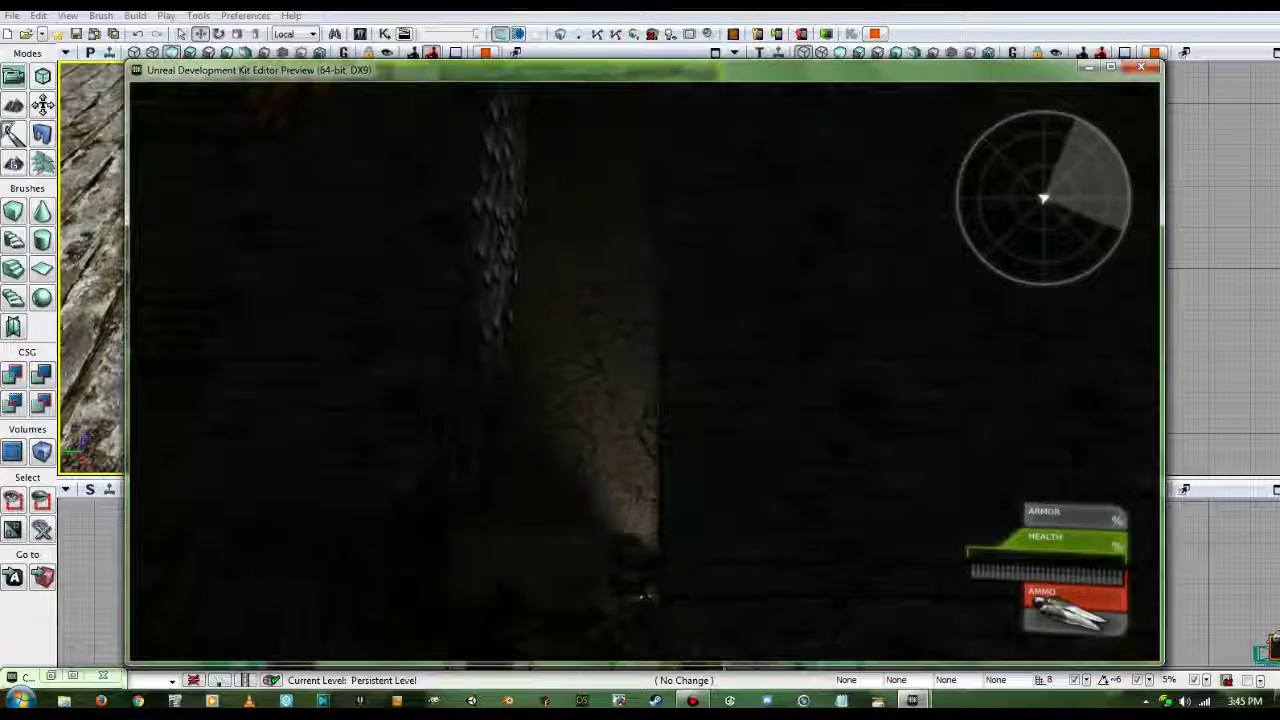
{"action": "key", "text": "space"}
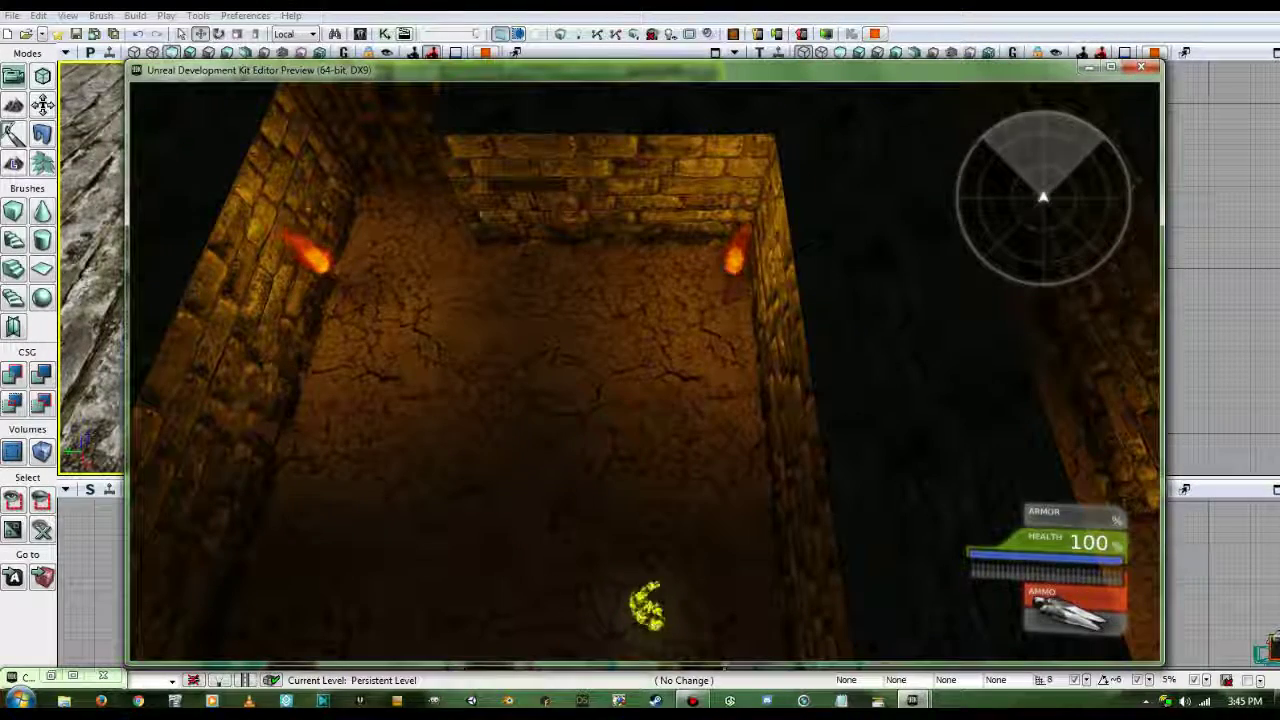
{"action": "key", "text": "Escape"}
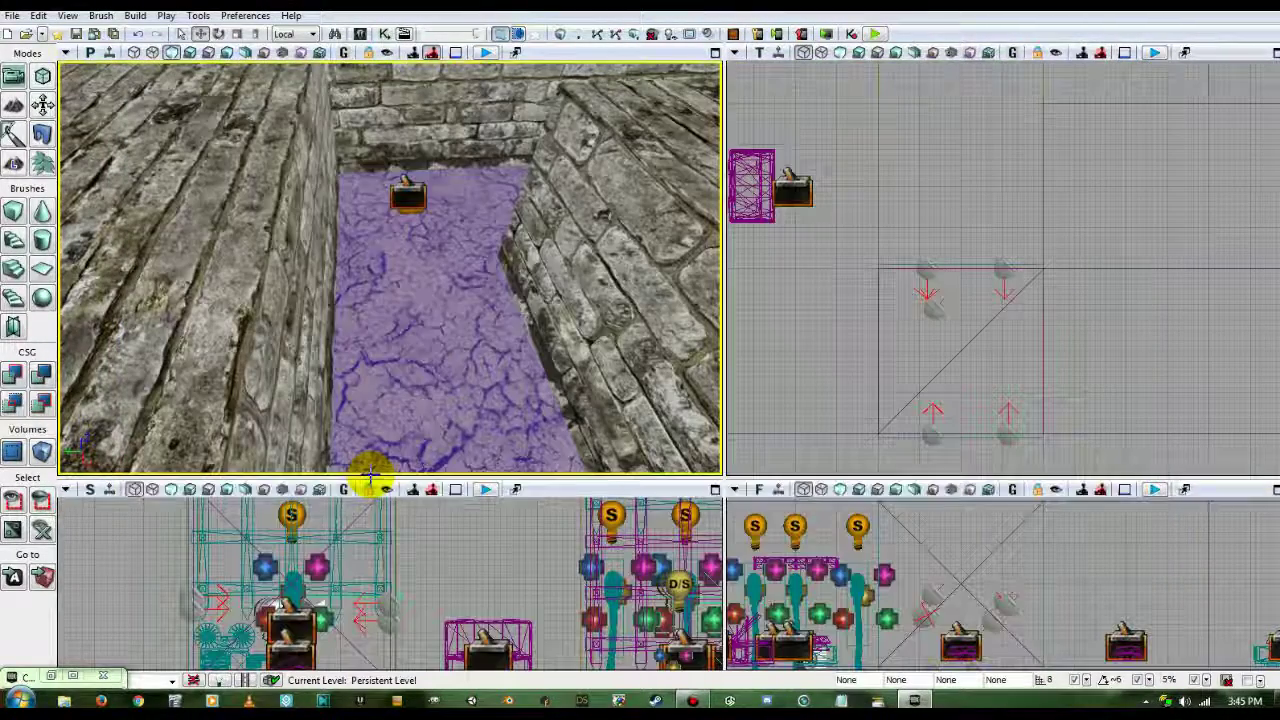
Deselect the floor surface and examine the blood decals on the sand strip and brick block from above
{"action": "left_click", "coordinate": [812, 382]}
{"action": "middle_click_drag", "start_coordinate": [552, 378], "coordinate": [565, 250]}
{"action": "left_click_drag", "start_coordinate": [552, 300], "coordinate": [640, 180]}
{"action": "left_click_drag", "start_coordinate": [390, 300], "coordinate": [500, 250]}
{"action": "right_click_drag", "start_coordinate": [390, 268], "coordinate": [330, 310]}
{"action": "left_click_drag", "start_coordinate": [390, 290], "coordinate": [400, 335]}
{"action": "left_click_drag", "start_coordinate": [529, 94], "coordinate": [551, 374]}
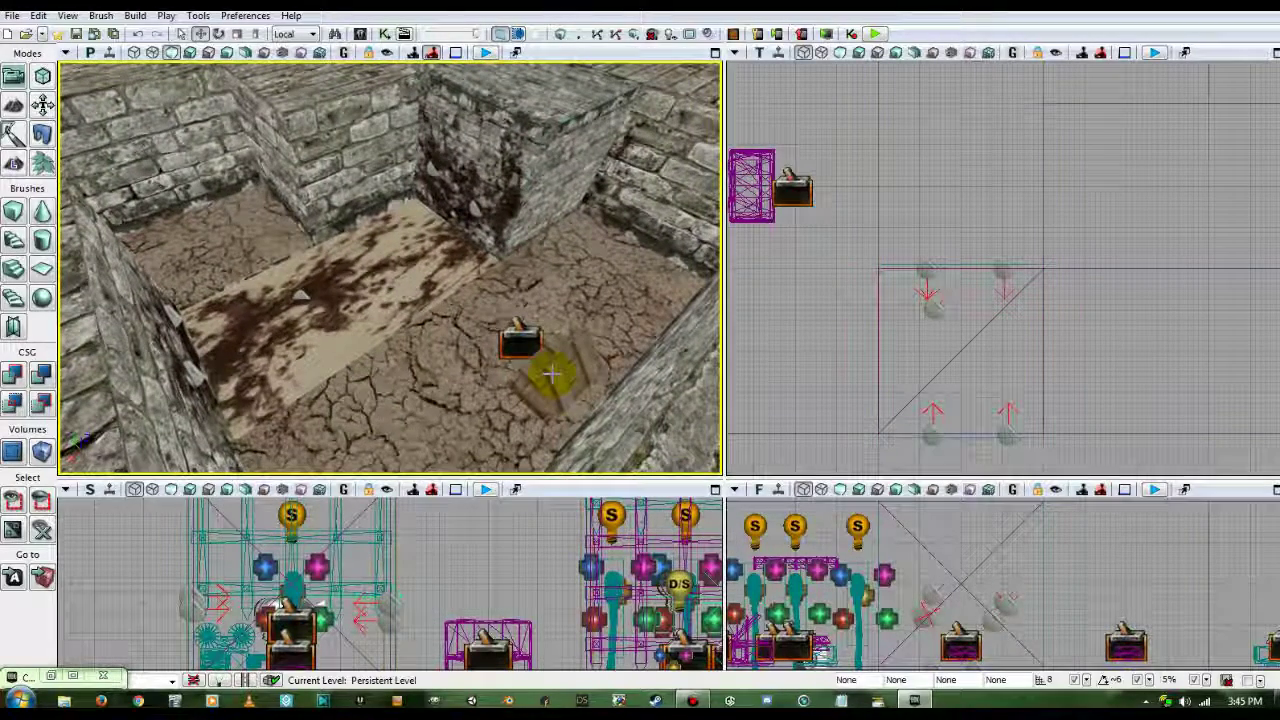